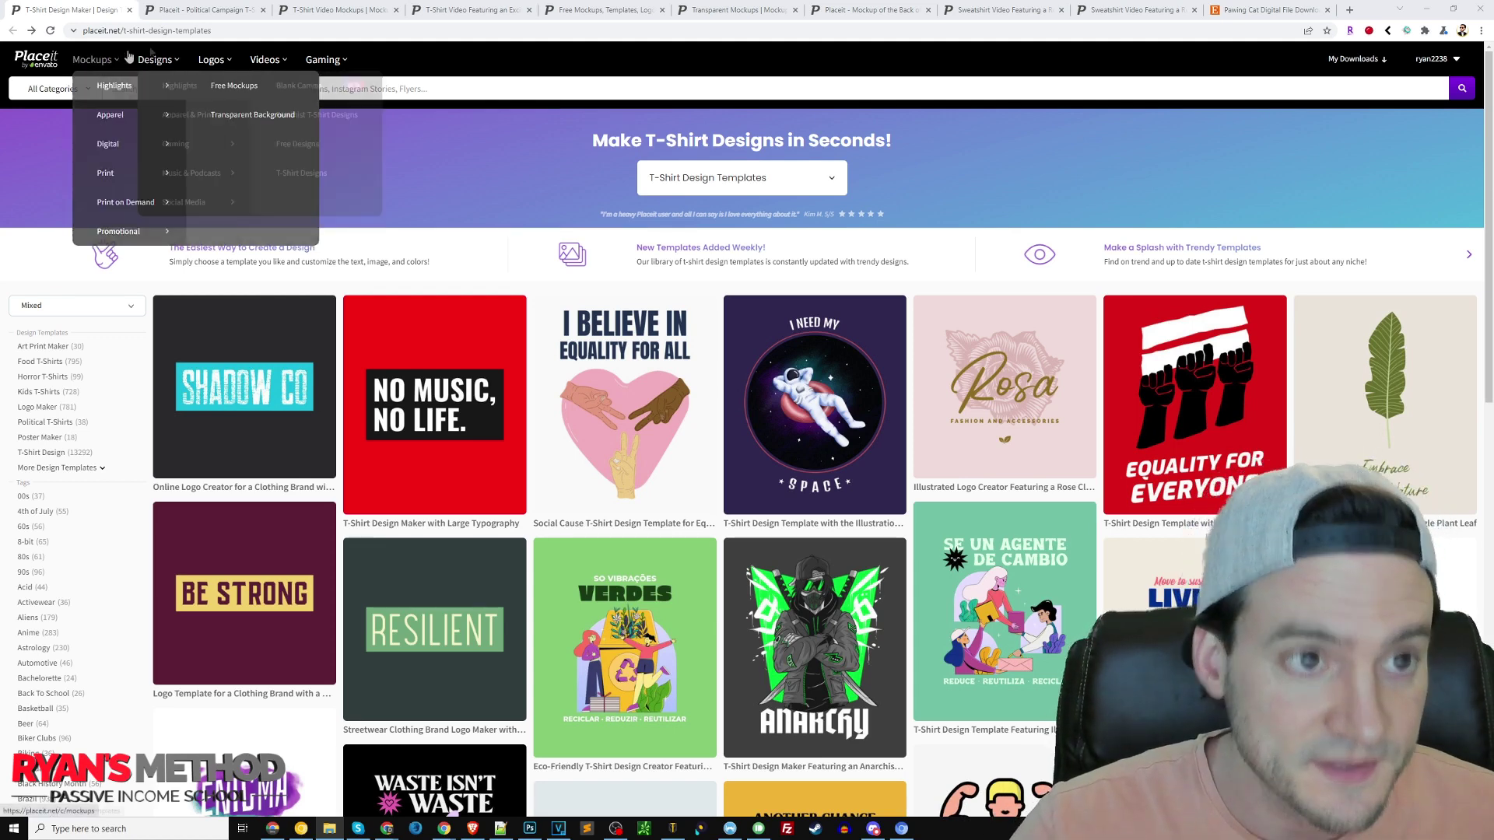
mouse_move(228, 61)
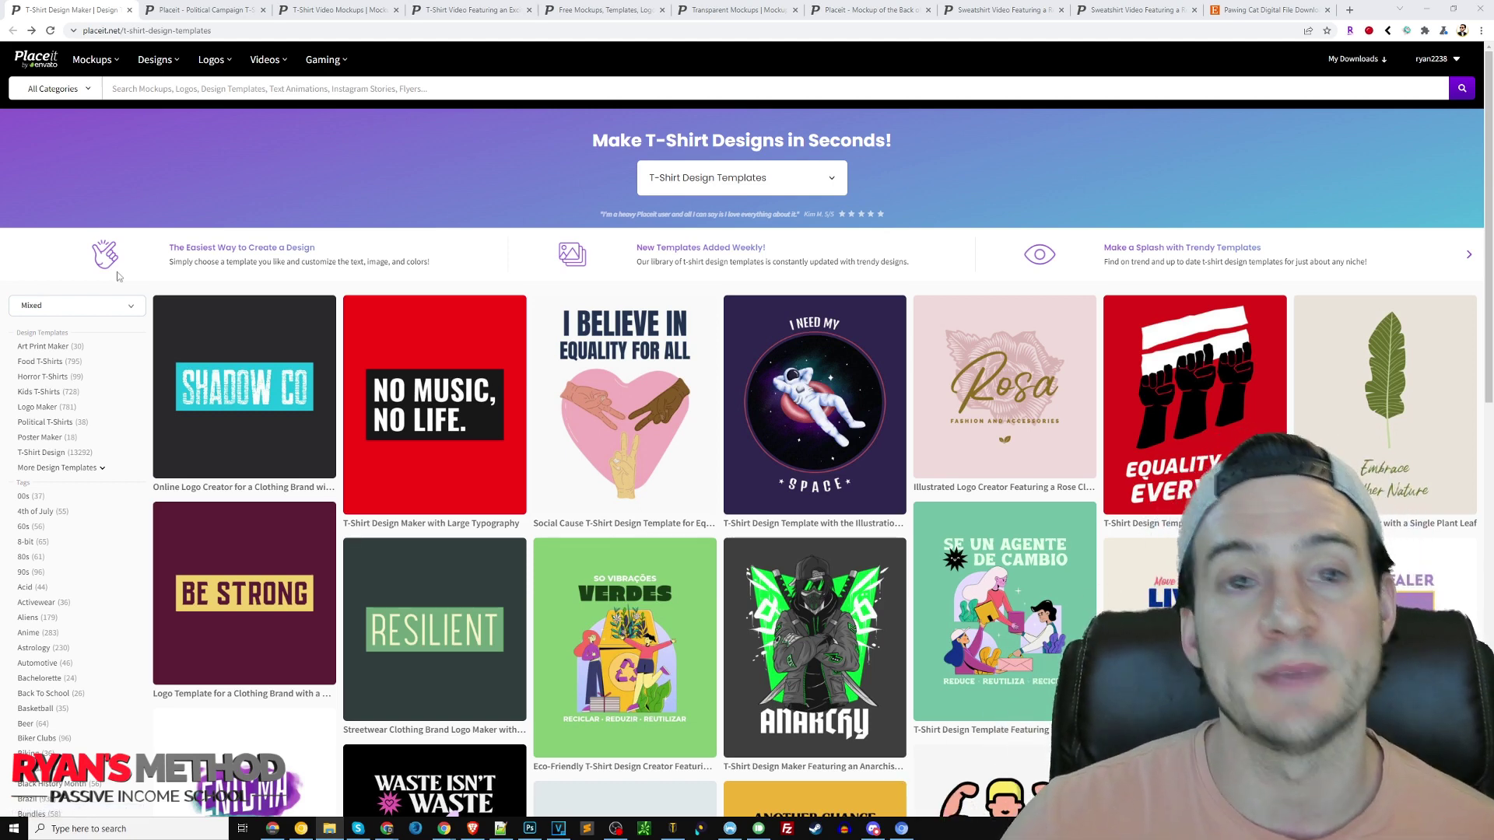
mouse_move(90, 71)
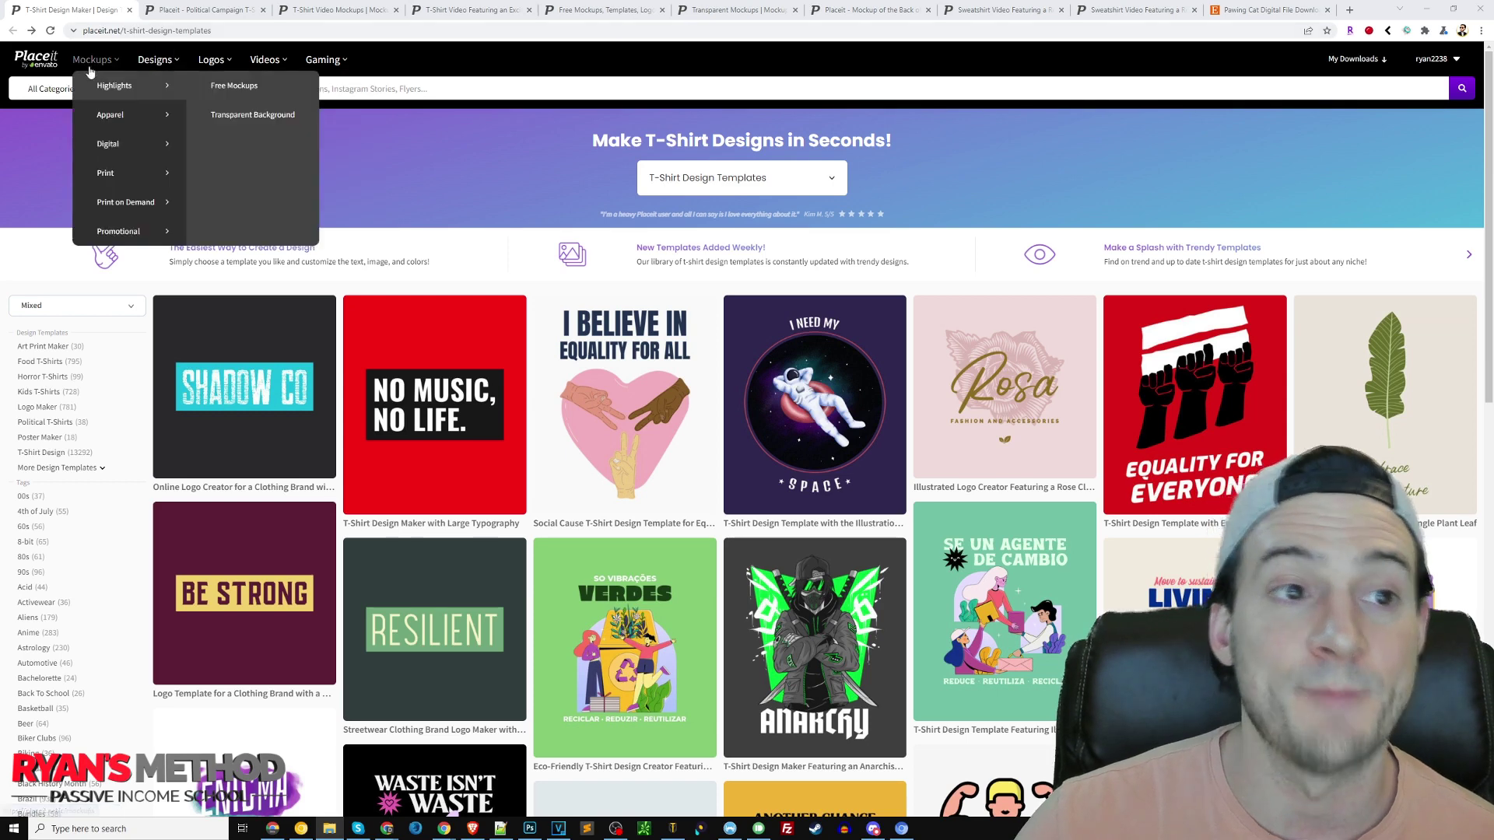
mouse_move(269, 71)
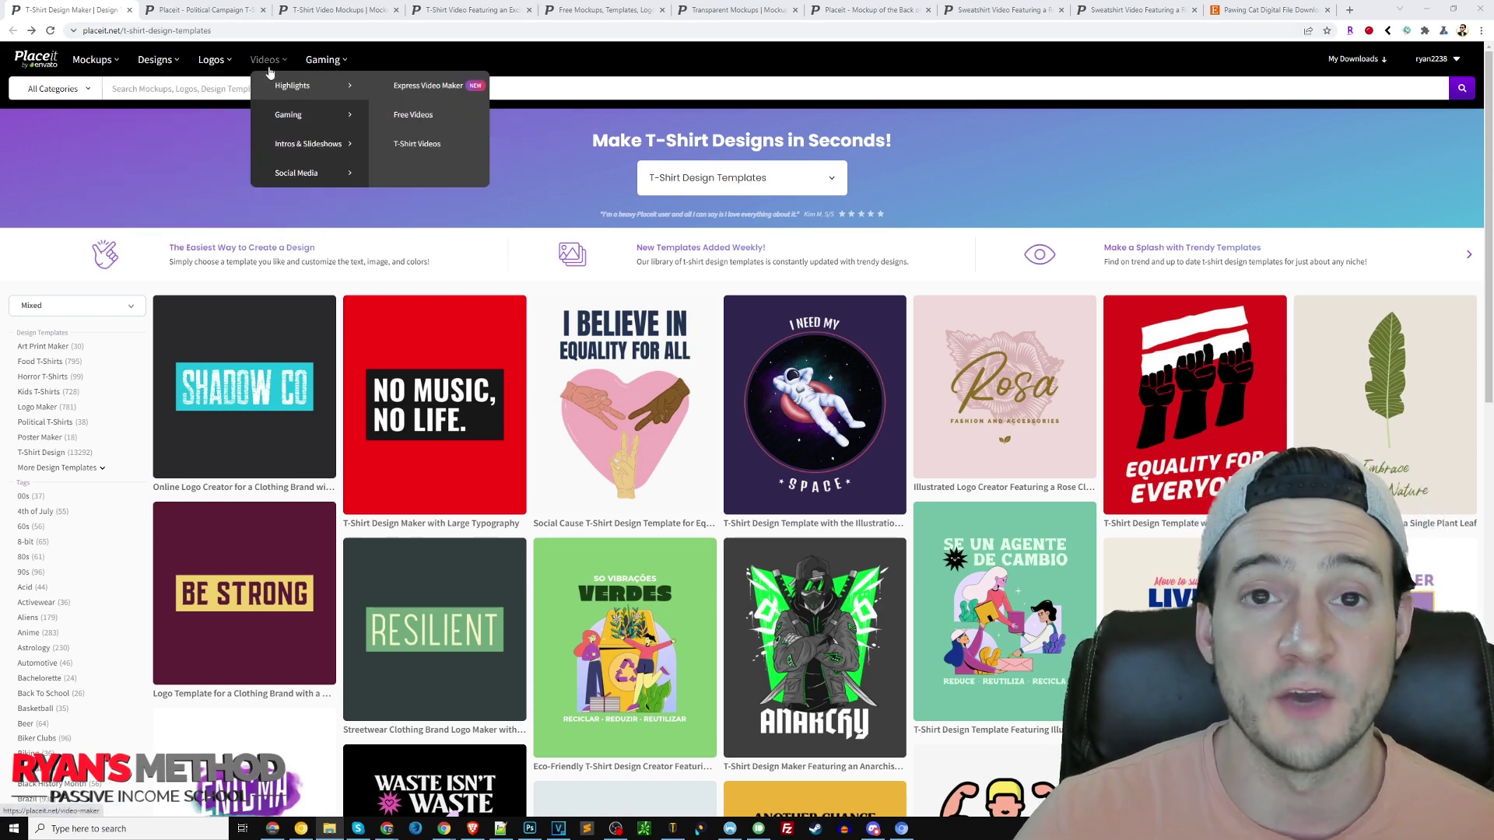
mouse_move(151, 114)
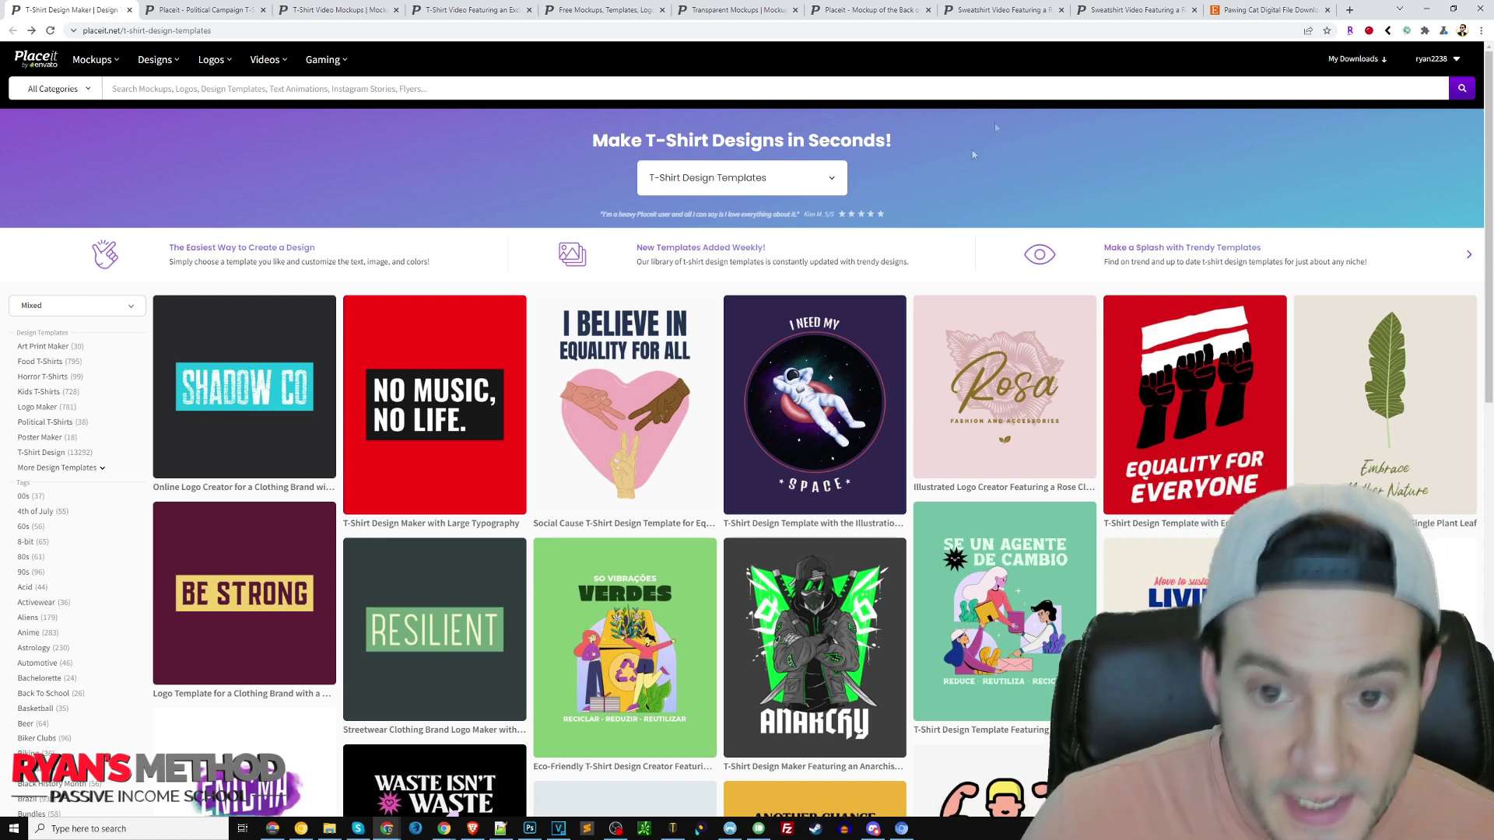
left_click_drag(16, 331, 84, 577)
scroll(39, 385, "down", 2)
scroll(138, 236, "up", 2)
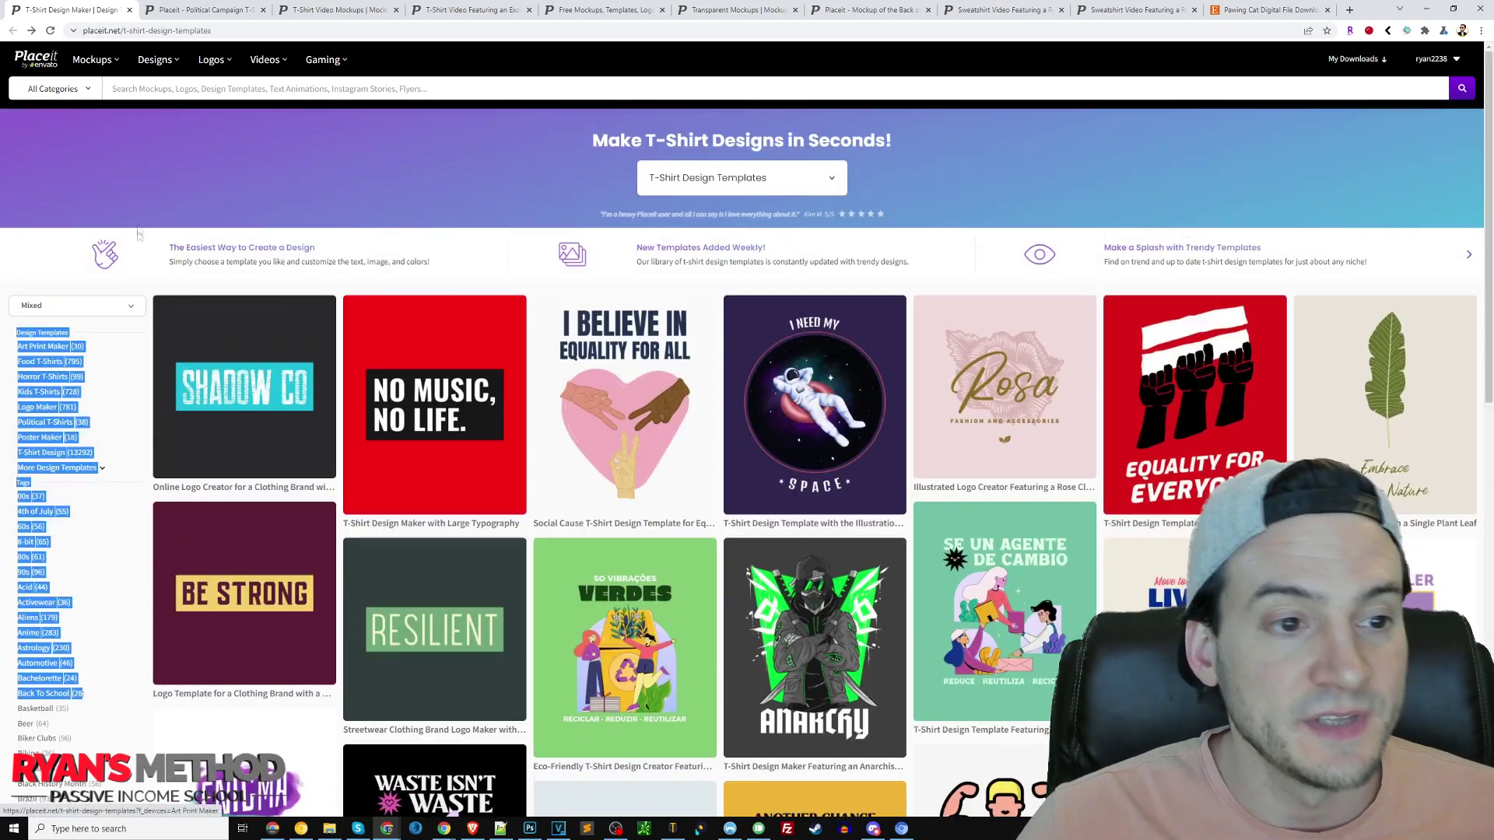
left_click(136, 212)
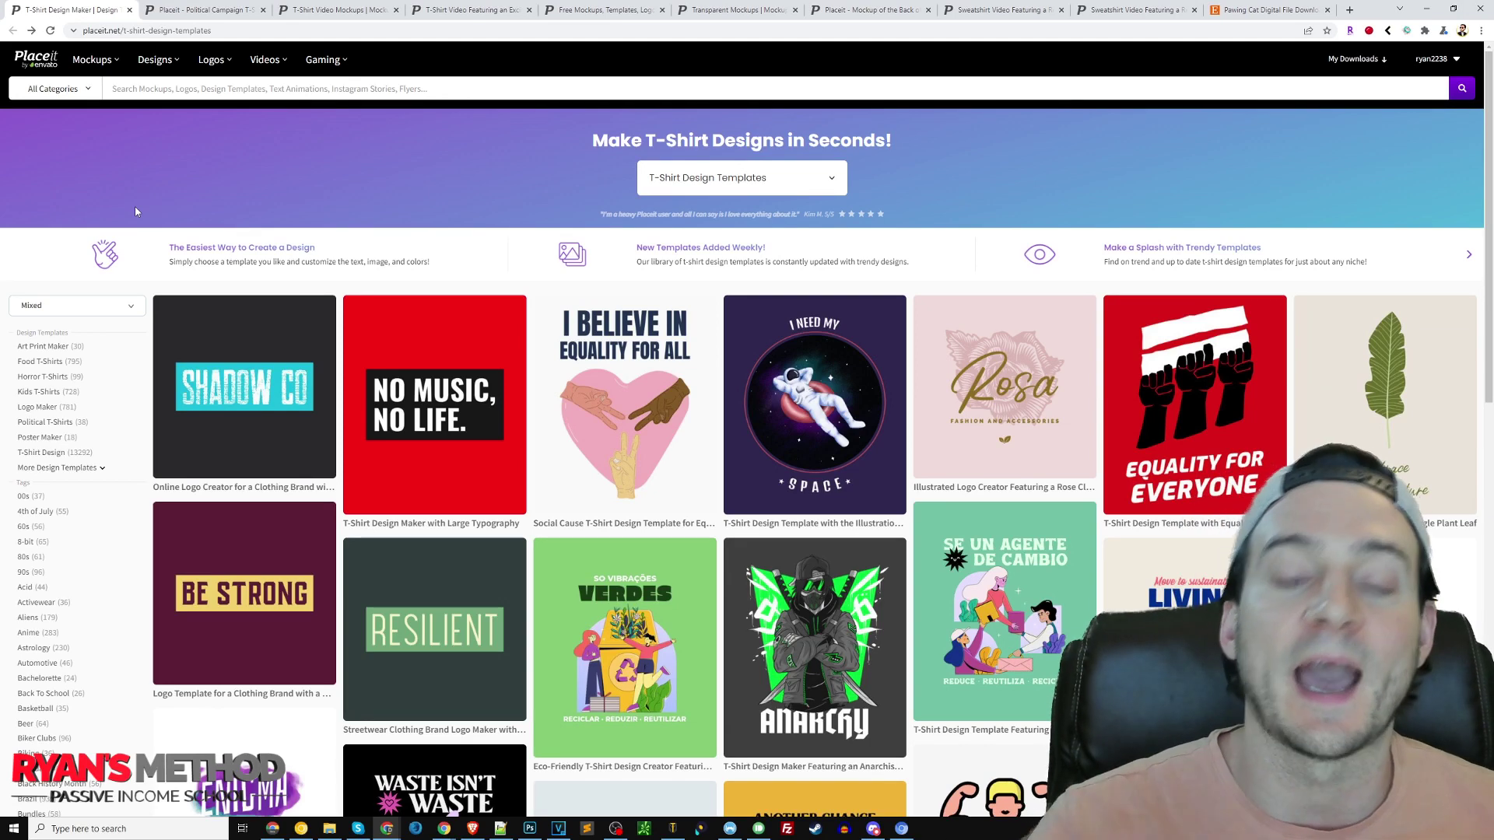
- Open the 8-bit tag's templates in a new tab and filter the current T-shirt design list to Political T-Shirts
middle_click(31, 542)
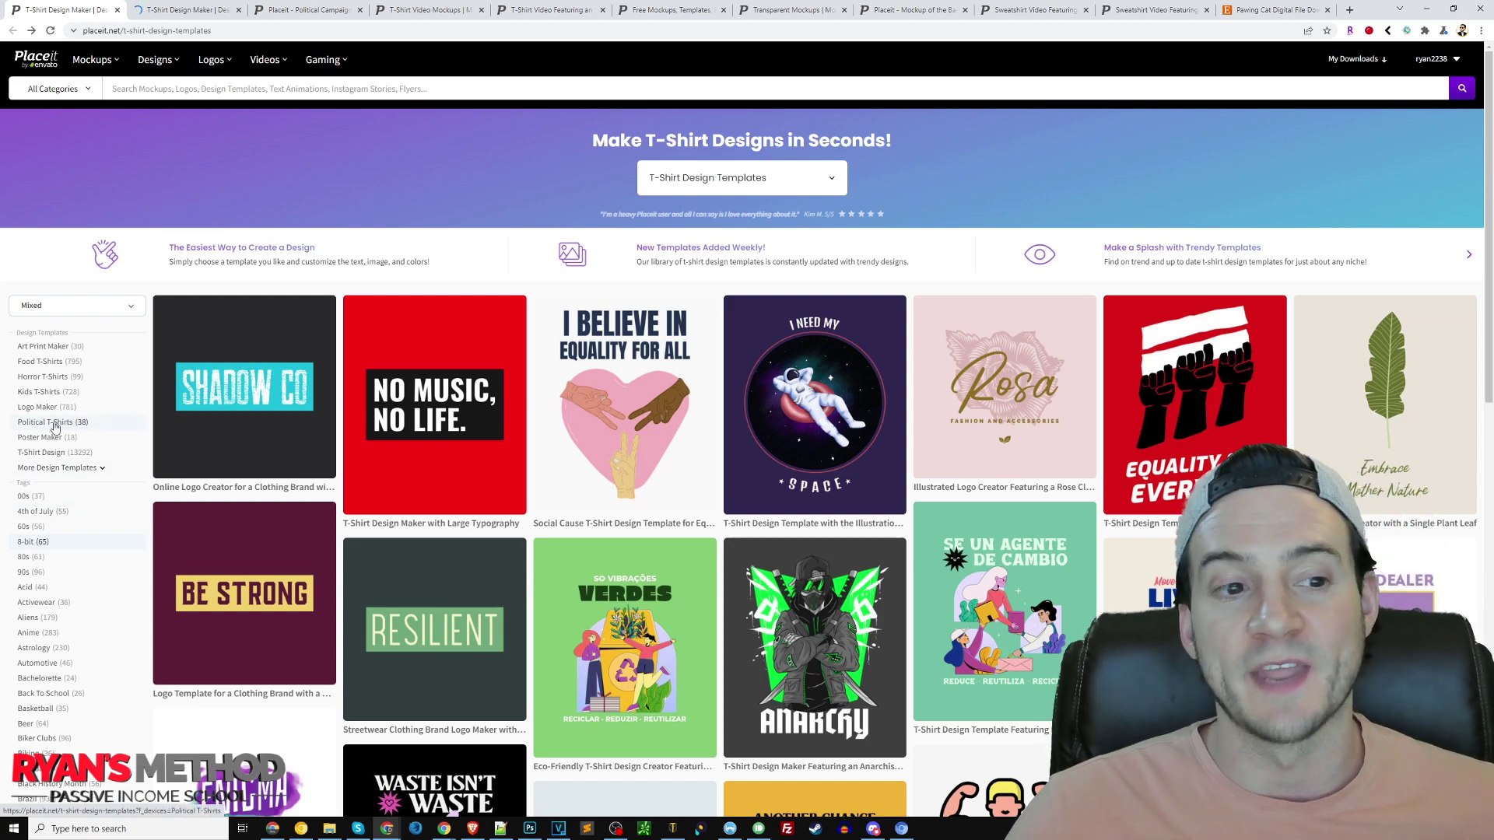
left_click(54, 424)
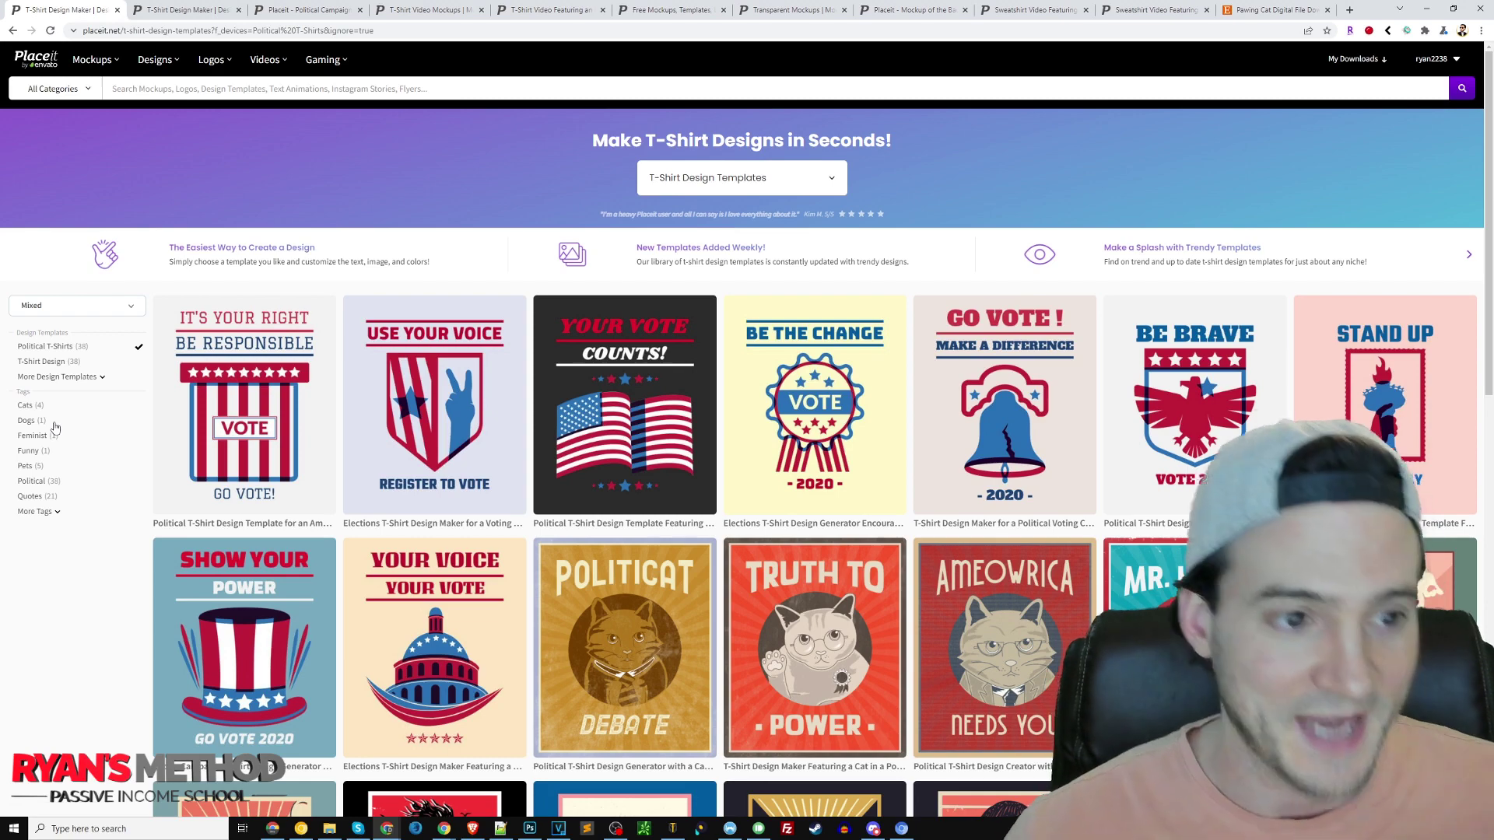
- Open the DO IT FOR AMERICA map design from the political T-shirt templates
scroll(424, 494, "down", 3)
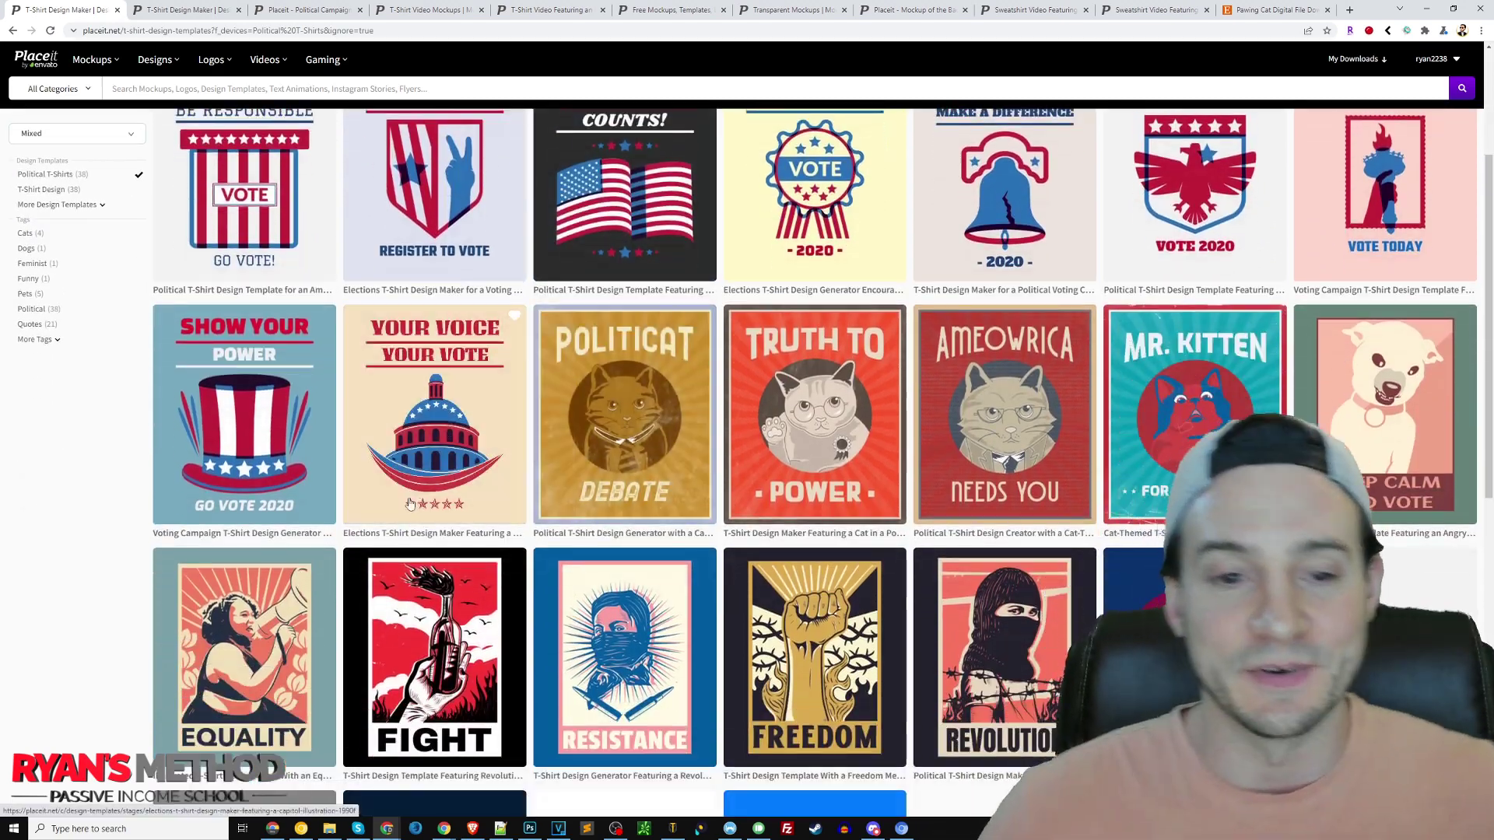
scroll(424, 495, "down", 2)
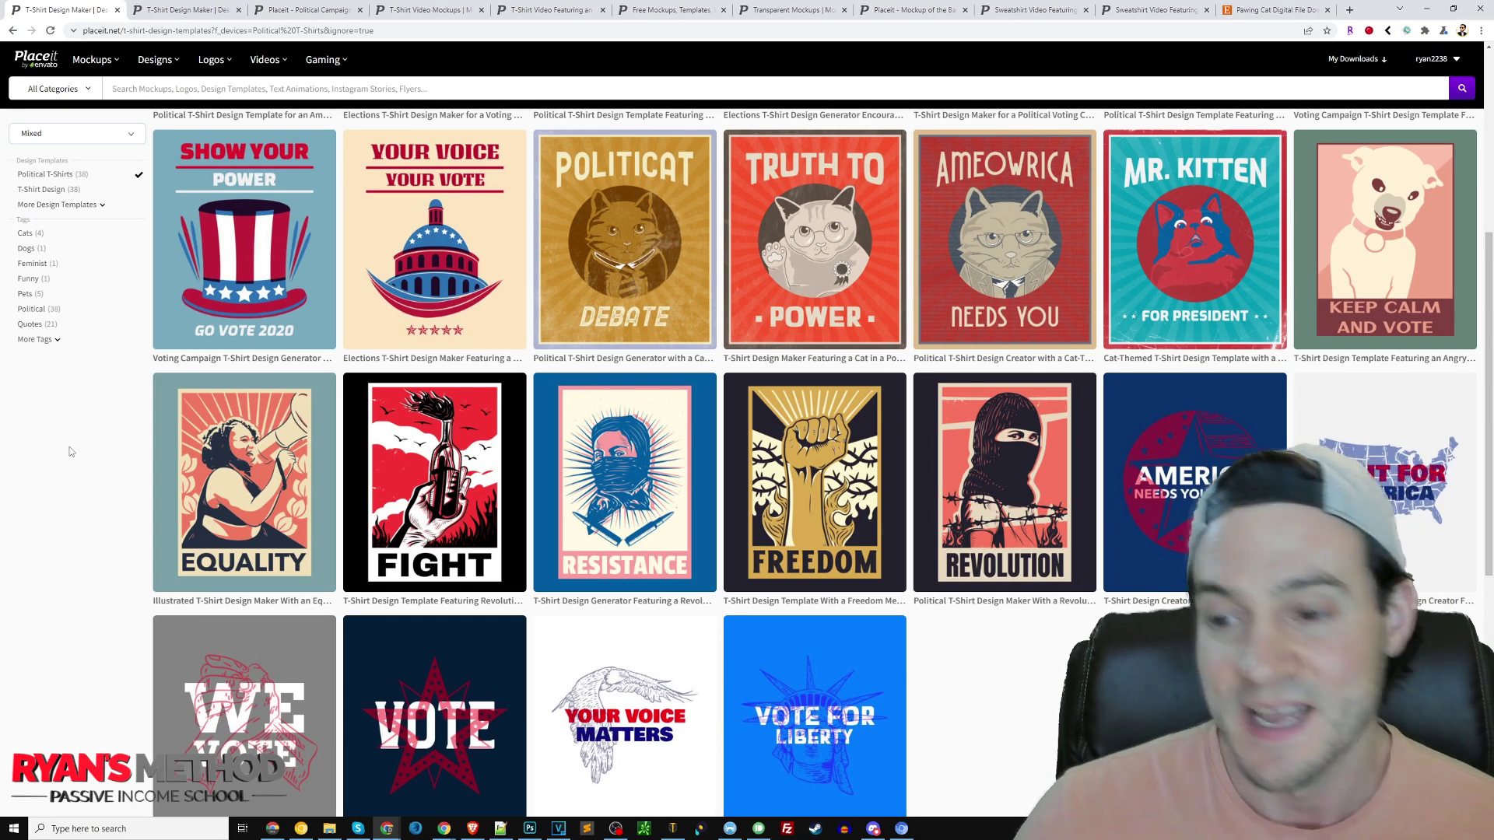
scroll(747, 462, "down", 2)
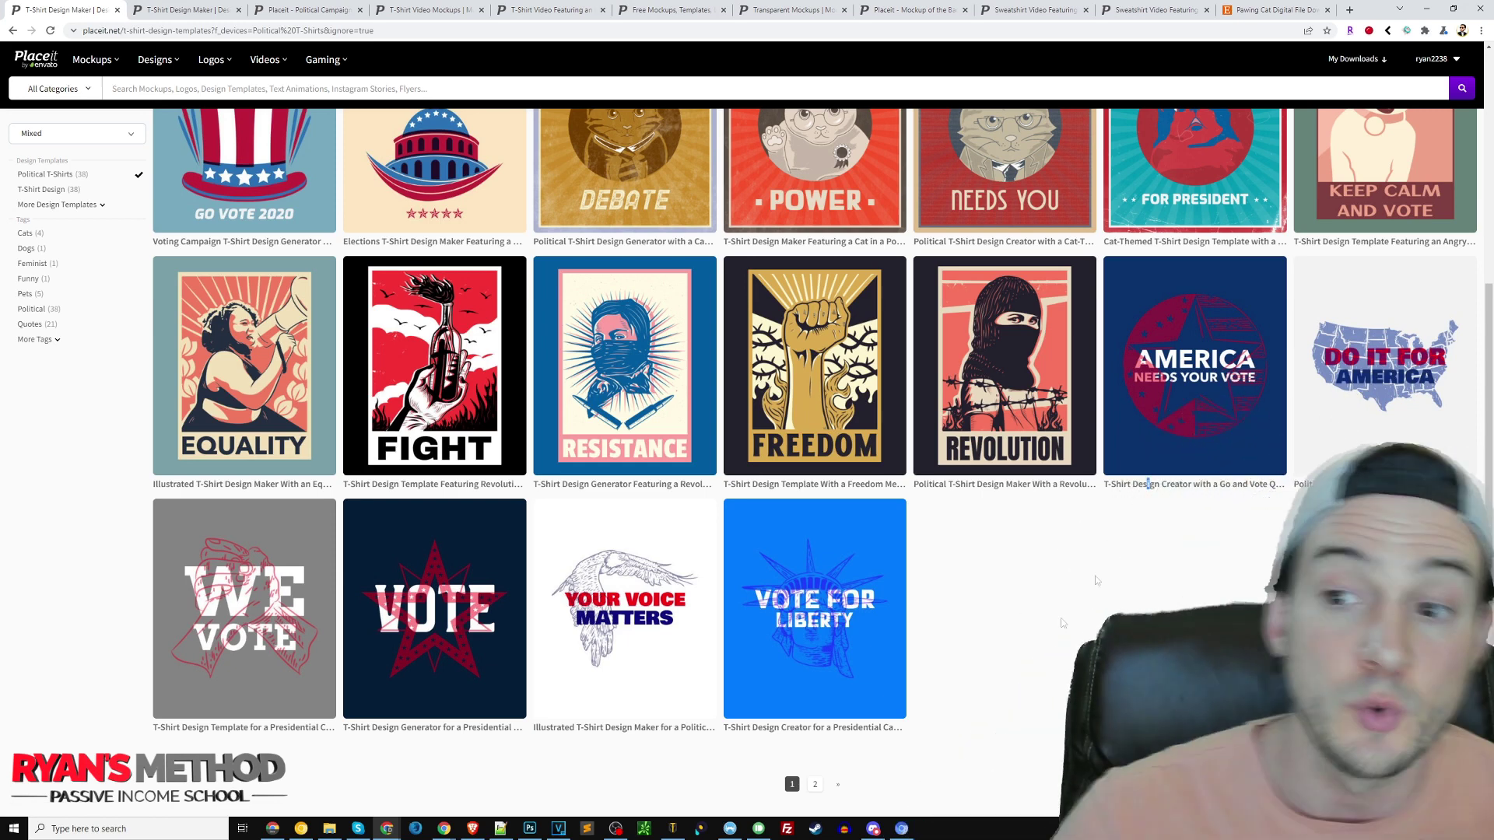
left_click(1369, 366)
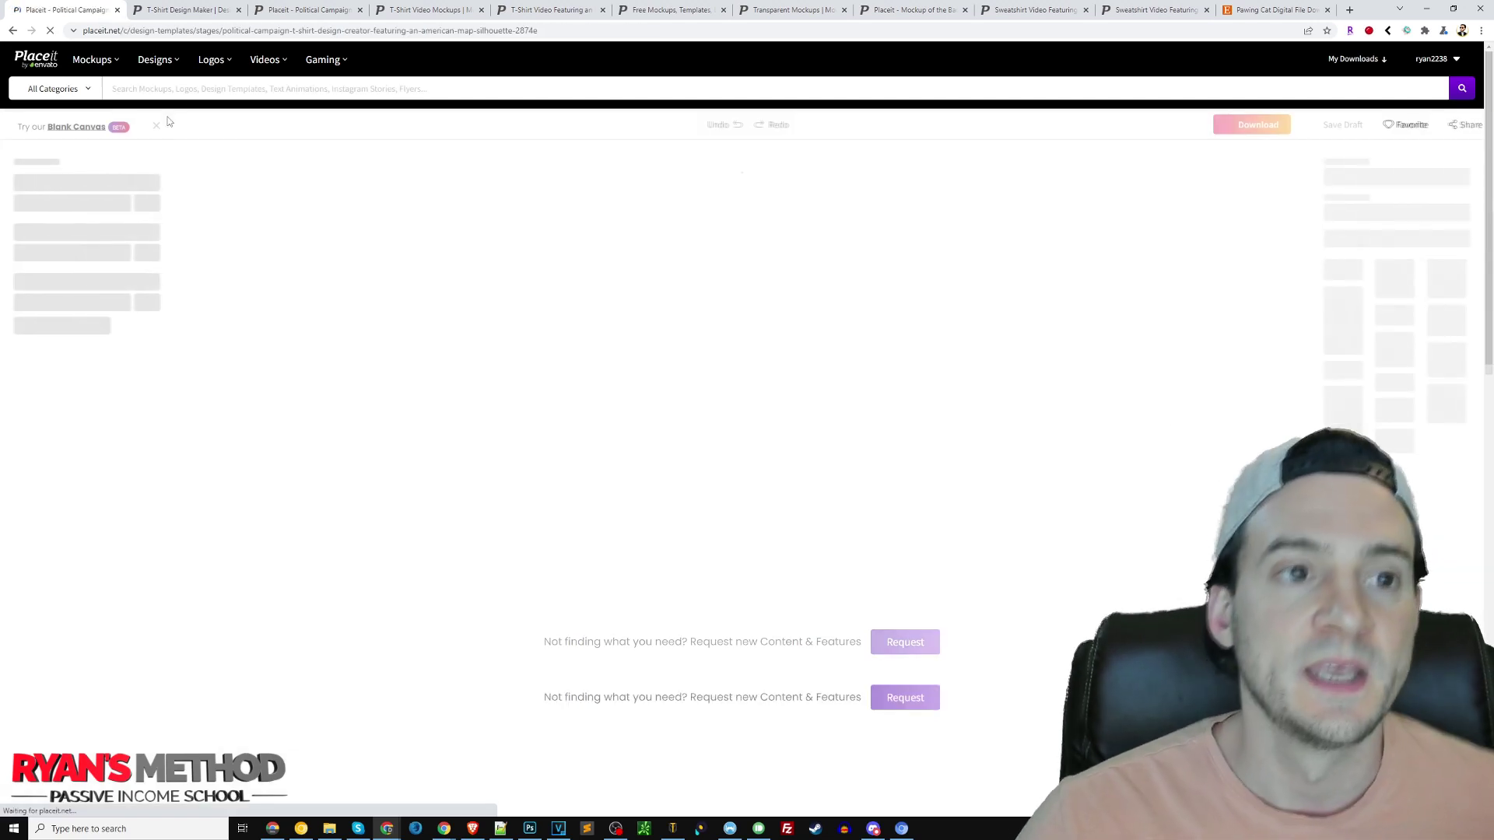
- Look through the 8-bit T-shirt templates in their own tab, and close that tab
left_click(189, 14)
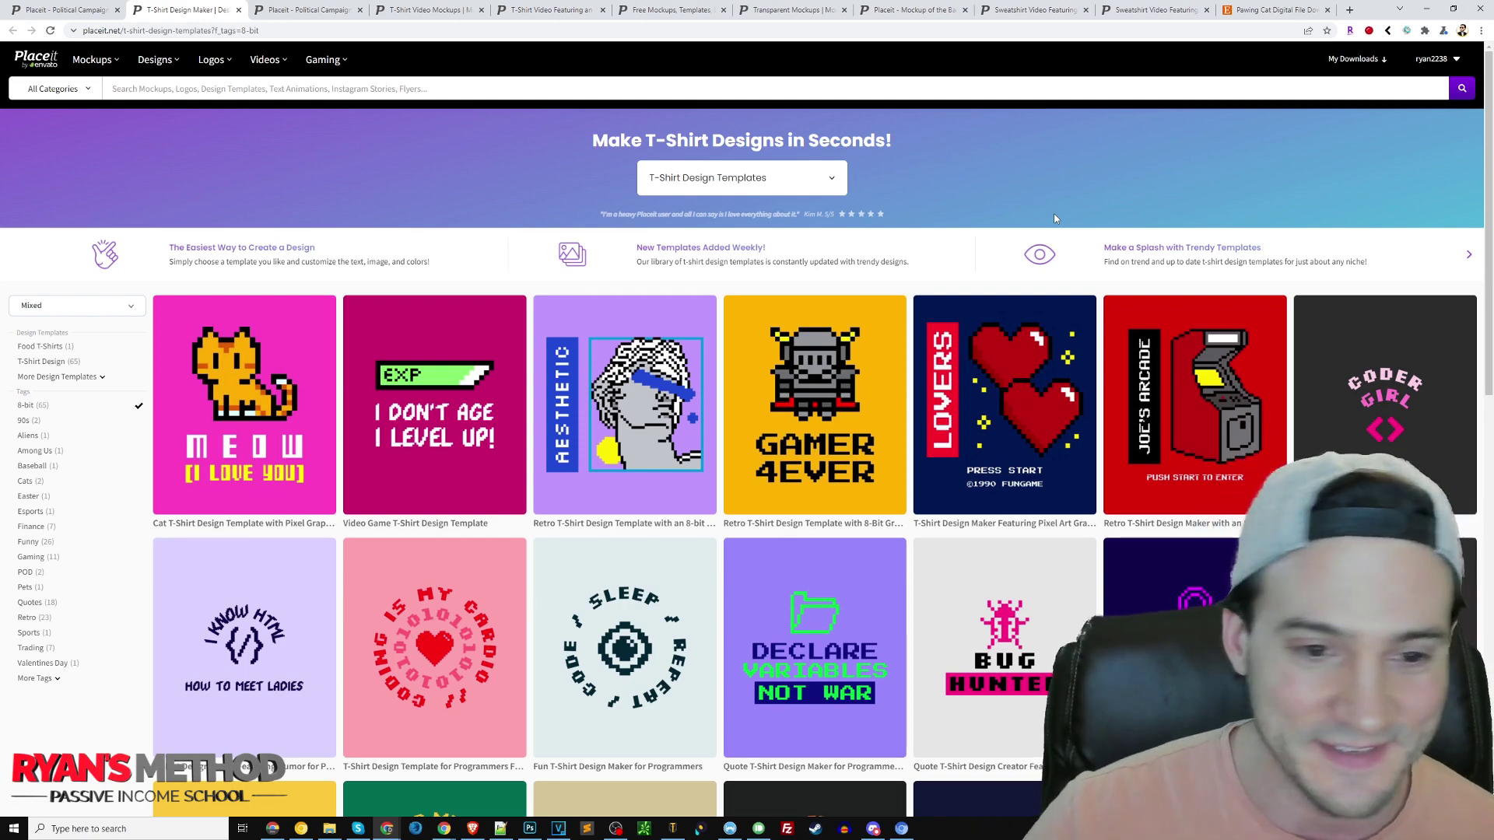
scroll(674, 257, "down", 5)
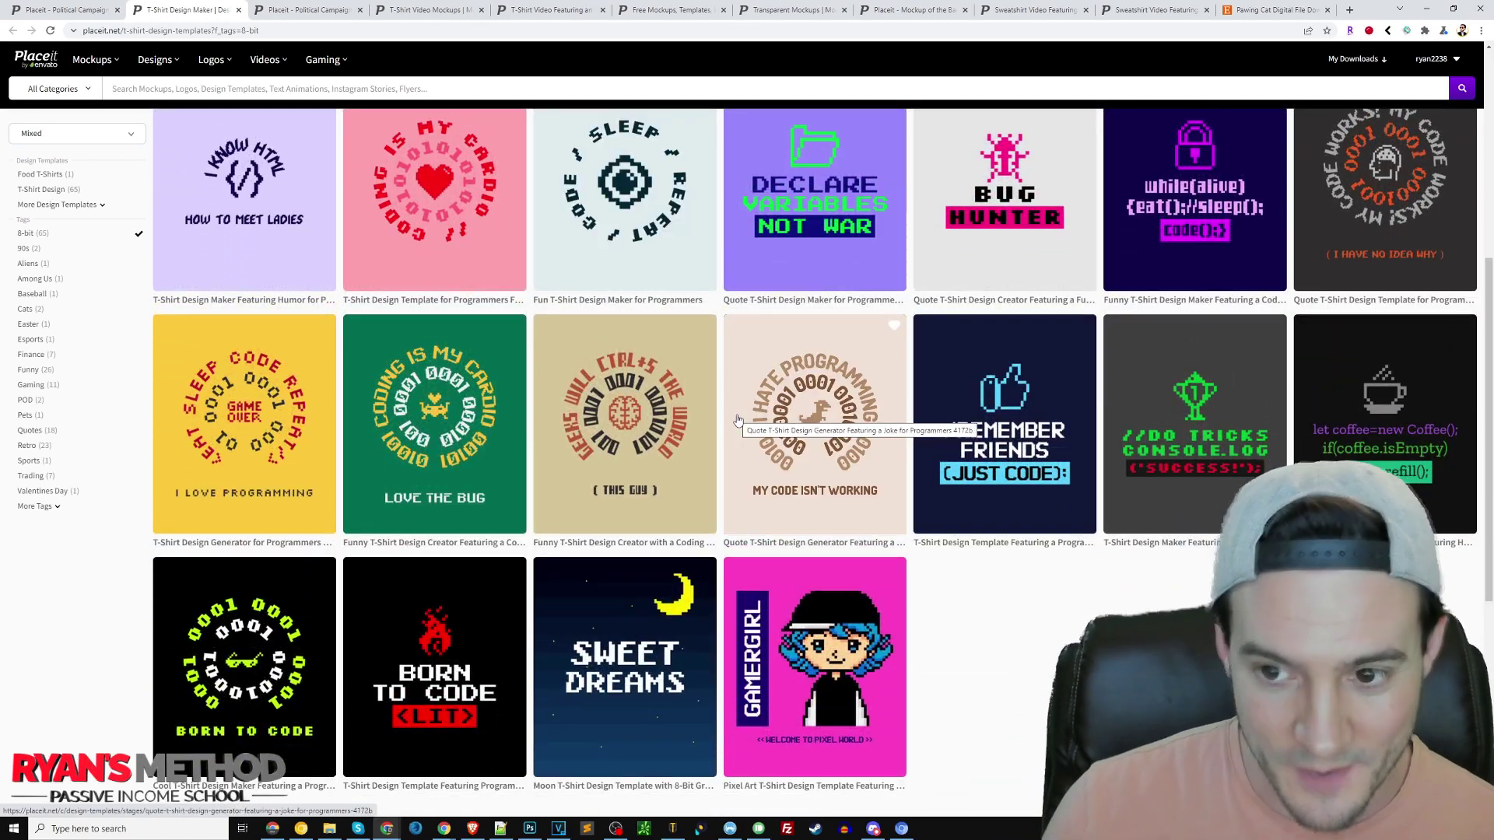
scroll(737, 420, "down", 2)
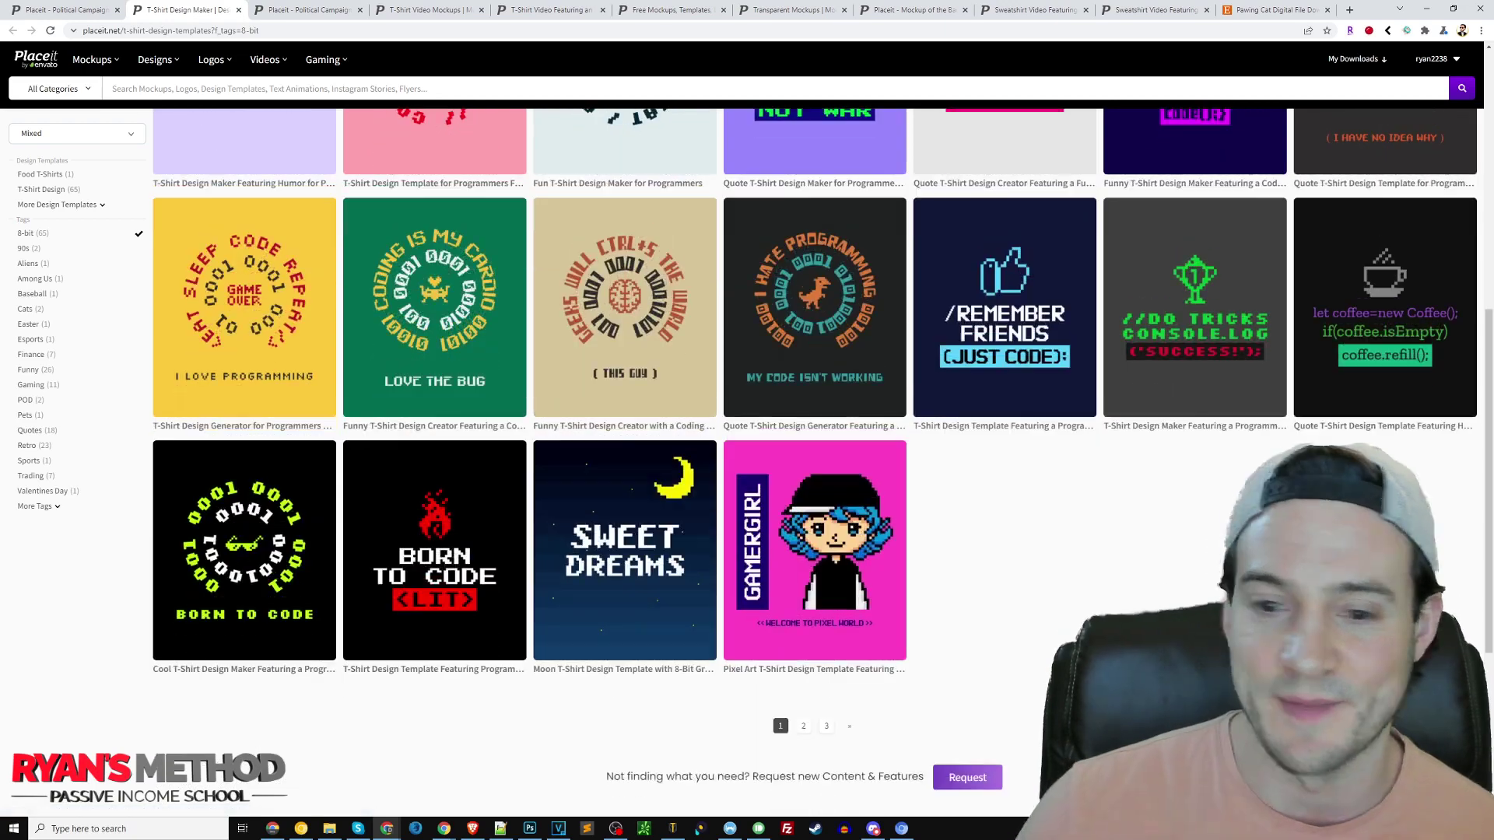
scroll(737, 420, "up", 2)
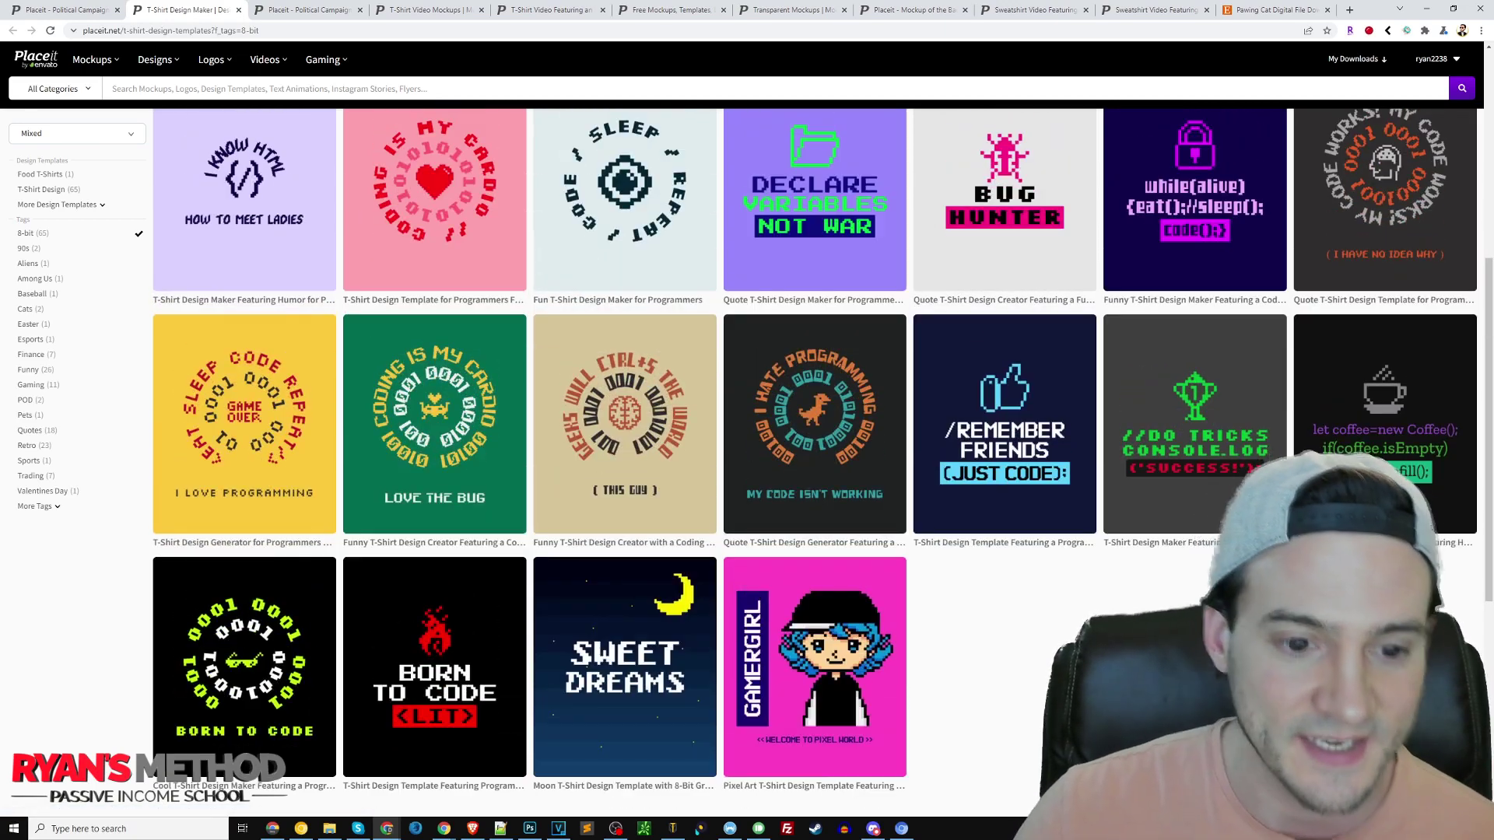
scroll(756, 533, "up", 8)
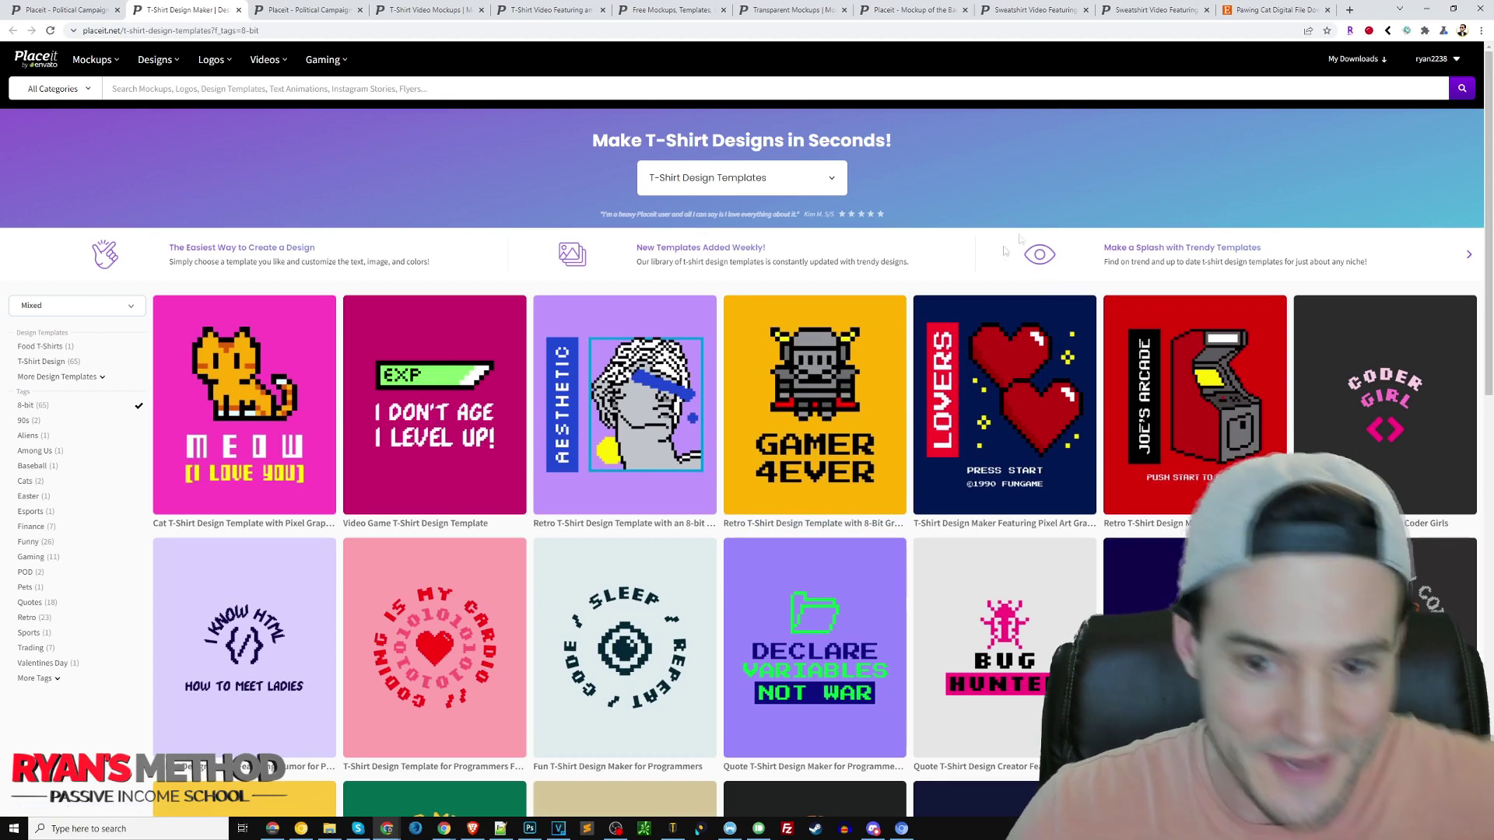
left_click(239, 9)
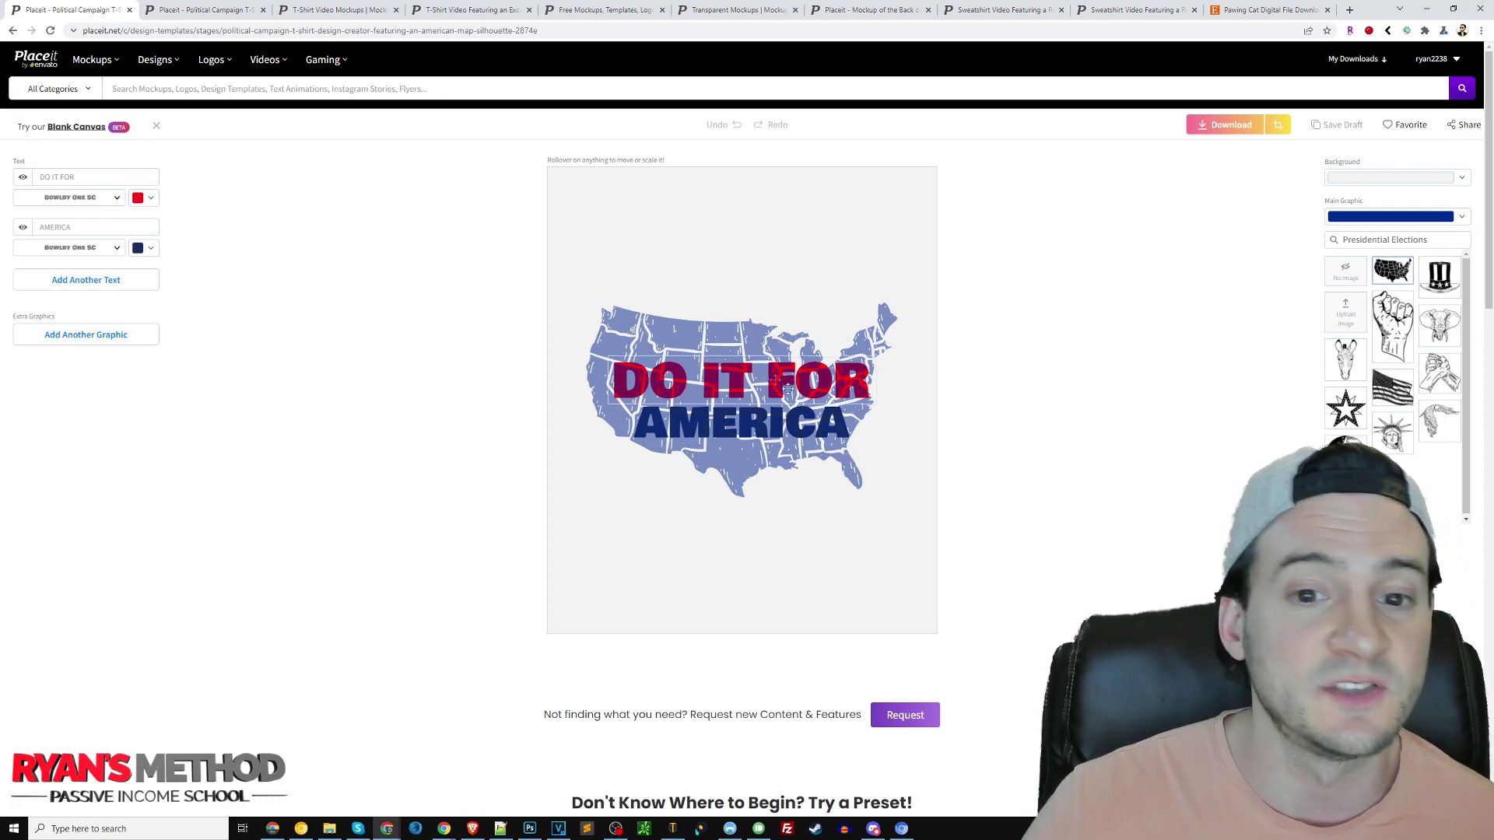
- Move the DO IT FOR text above the map graphic and the AMERICA text below it
left_click_drag(809, 387, 805, 224)
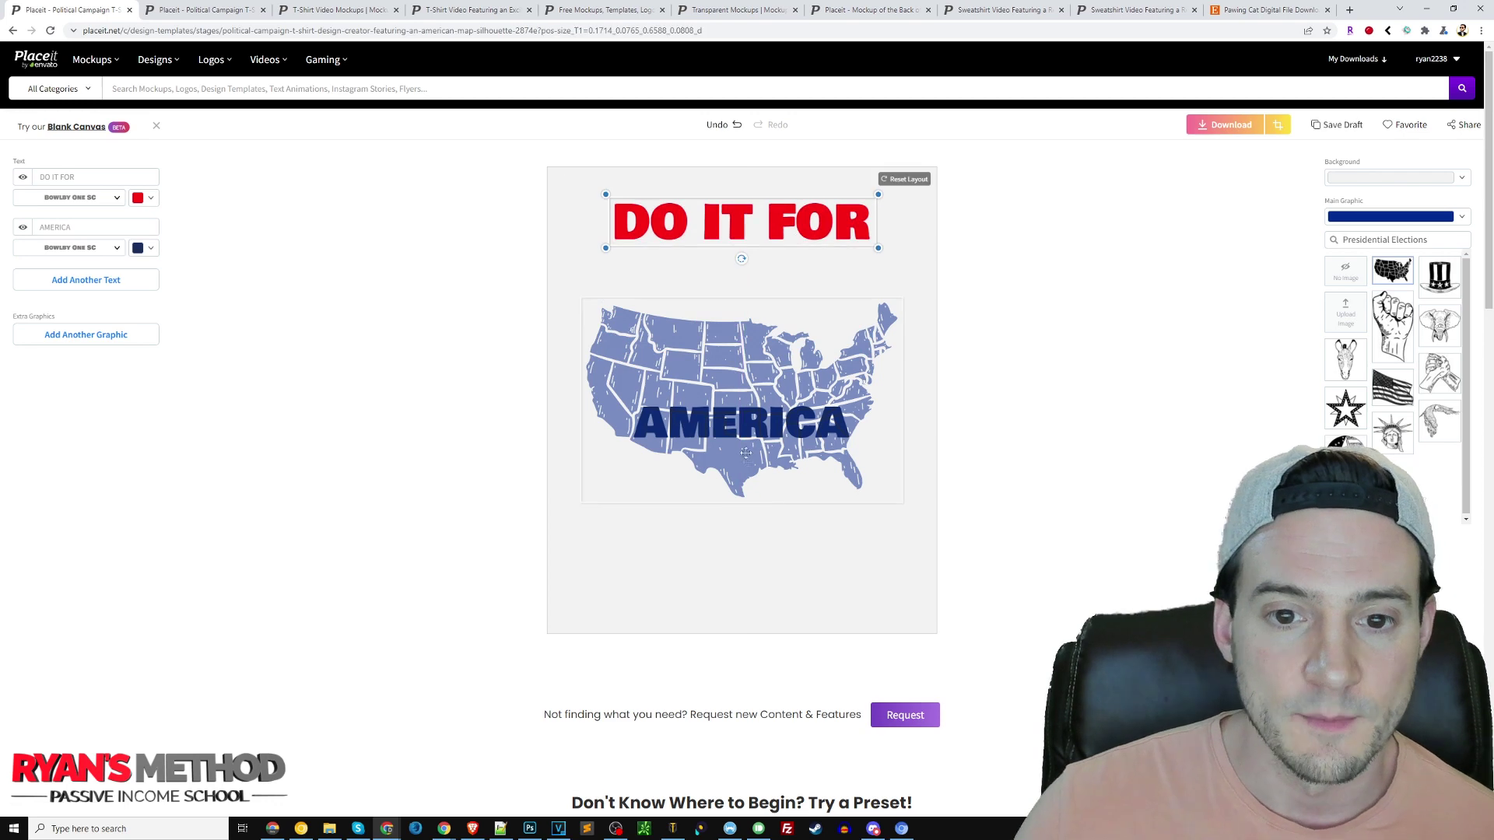
left_click_drag(738, 423, 737, 531)
- Change the upper text to VOTE FOR and the lower text to PEDRO
triple_click(58, 176)
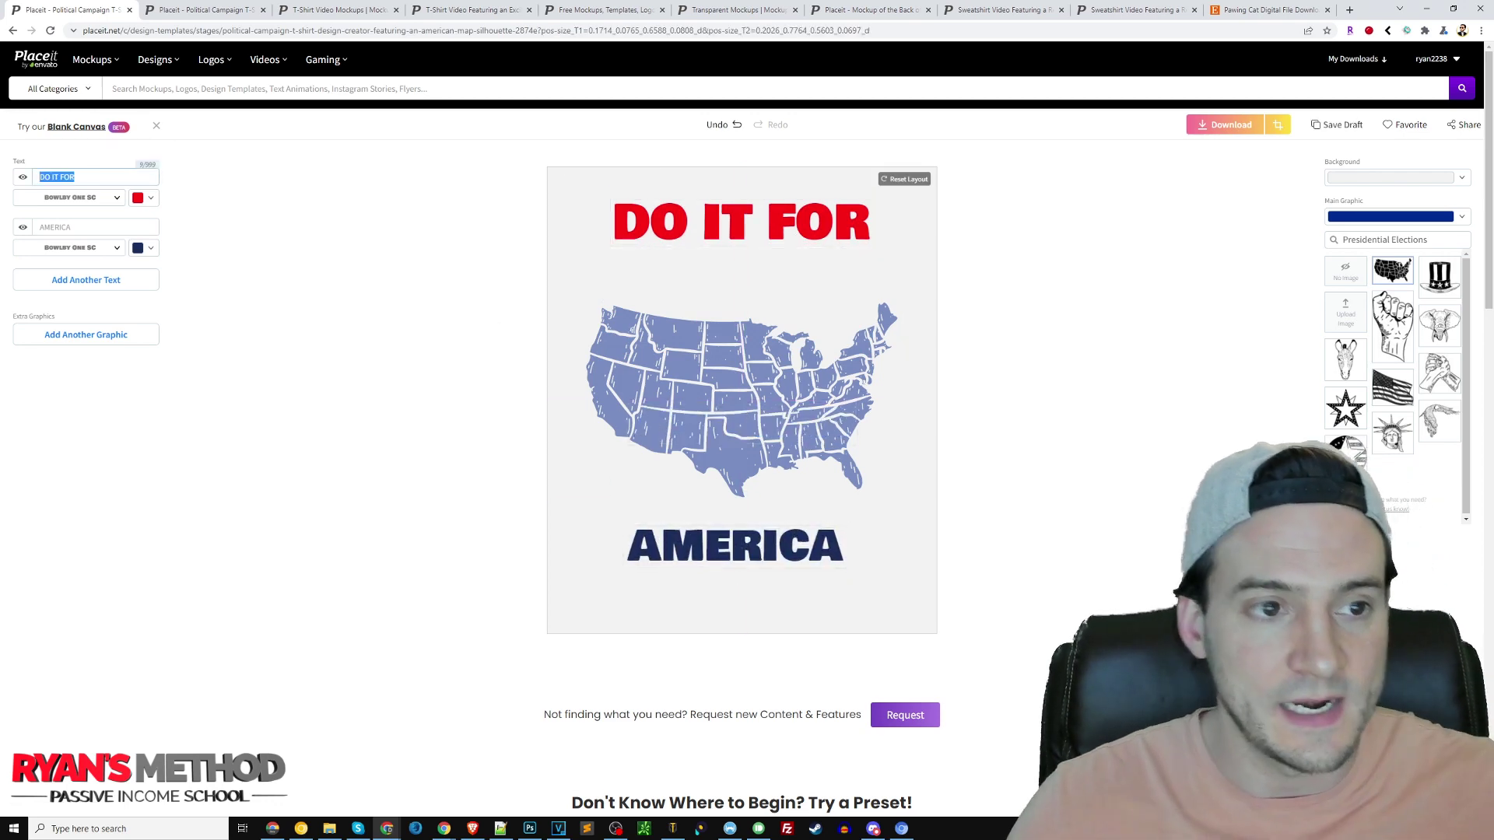
type("VOTE FOR")
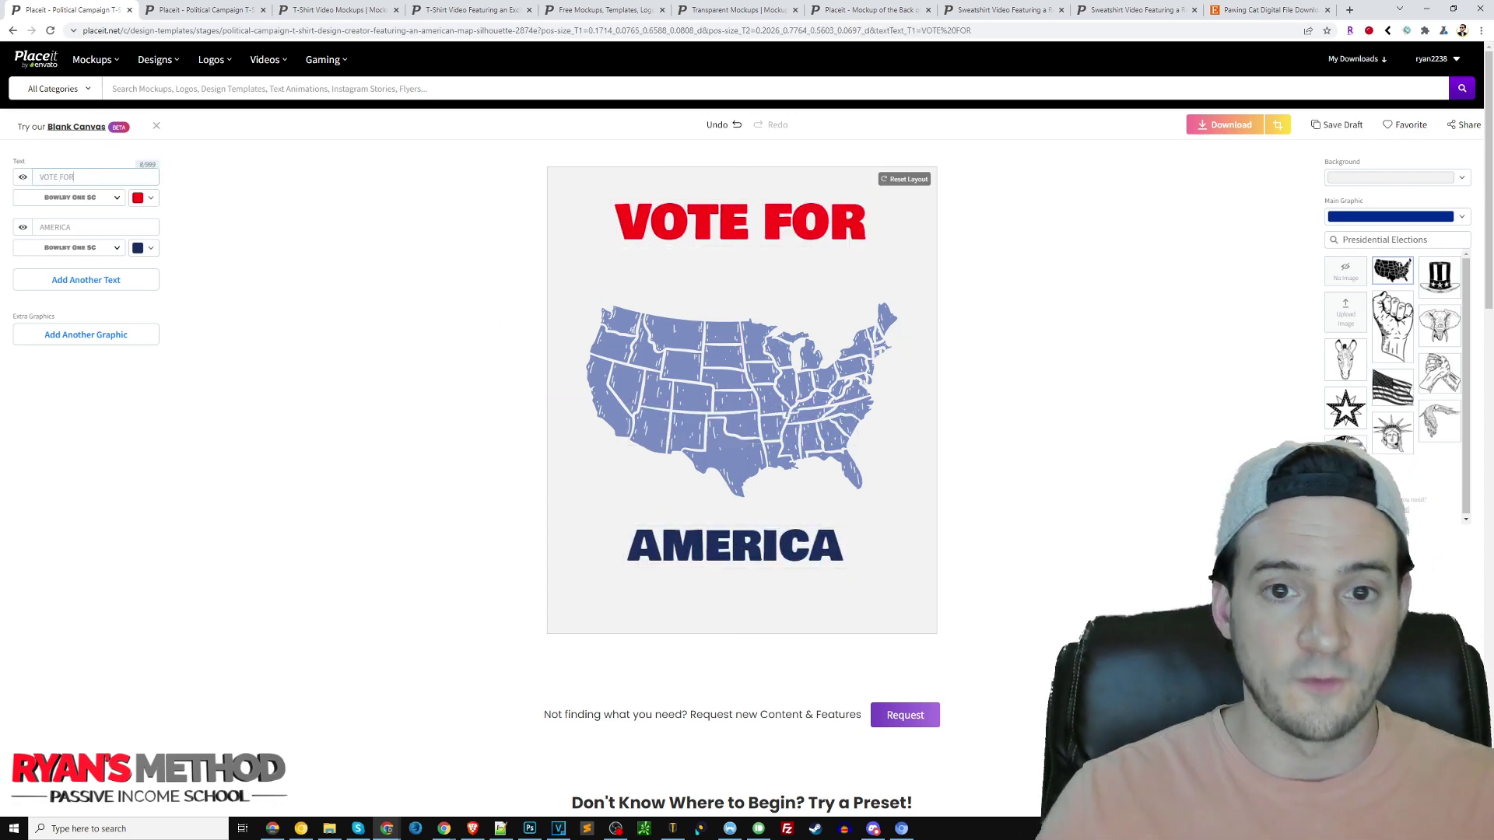
triple_click(58, 226)
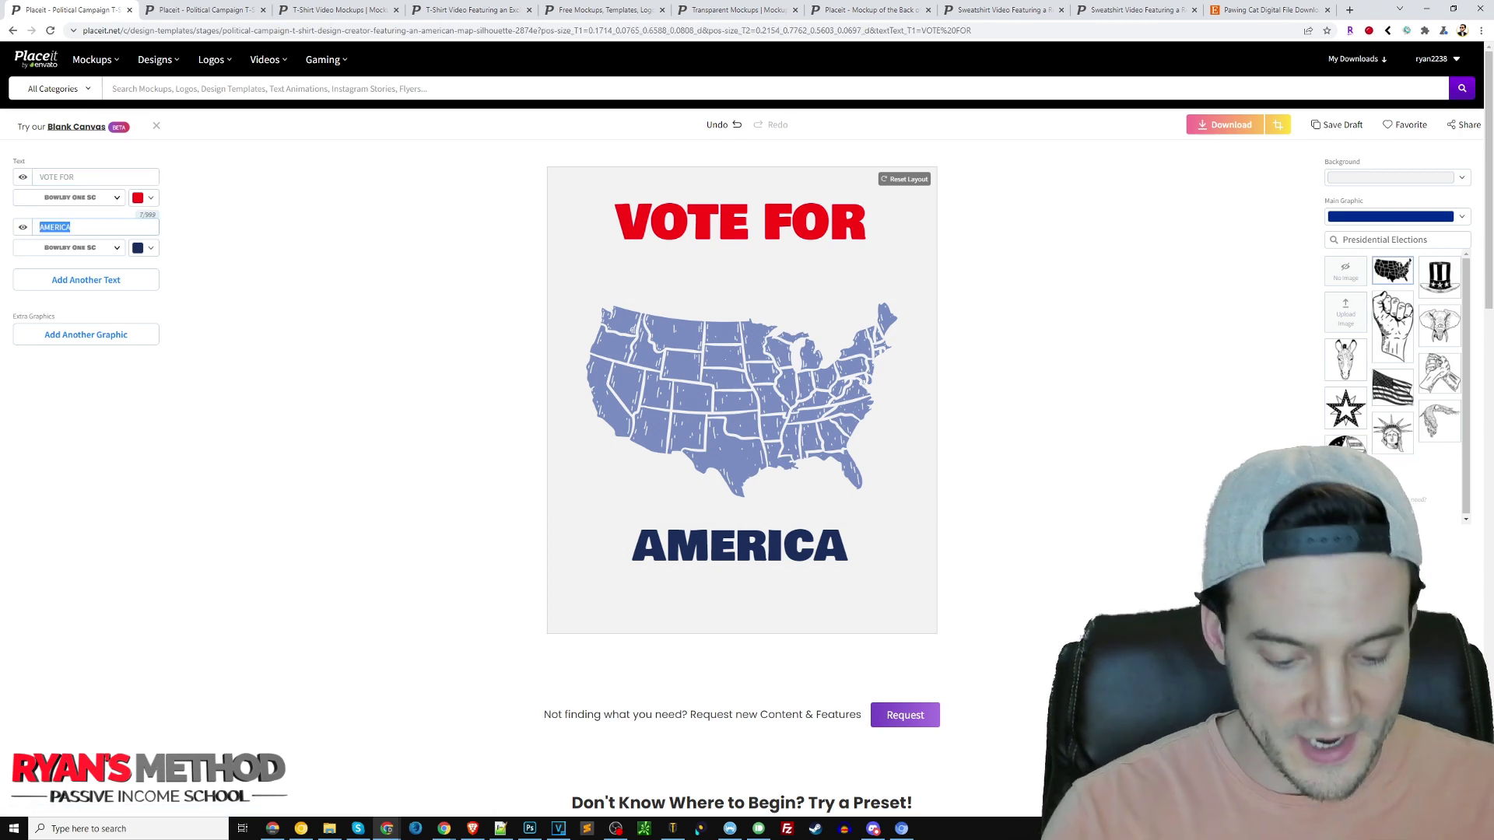
type("PEDRO")
- Center the PEDRO text just beneath the map and lower the VOTE FOR text closer to the map
left_click(704, 545)
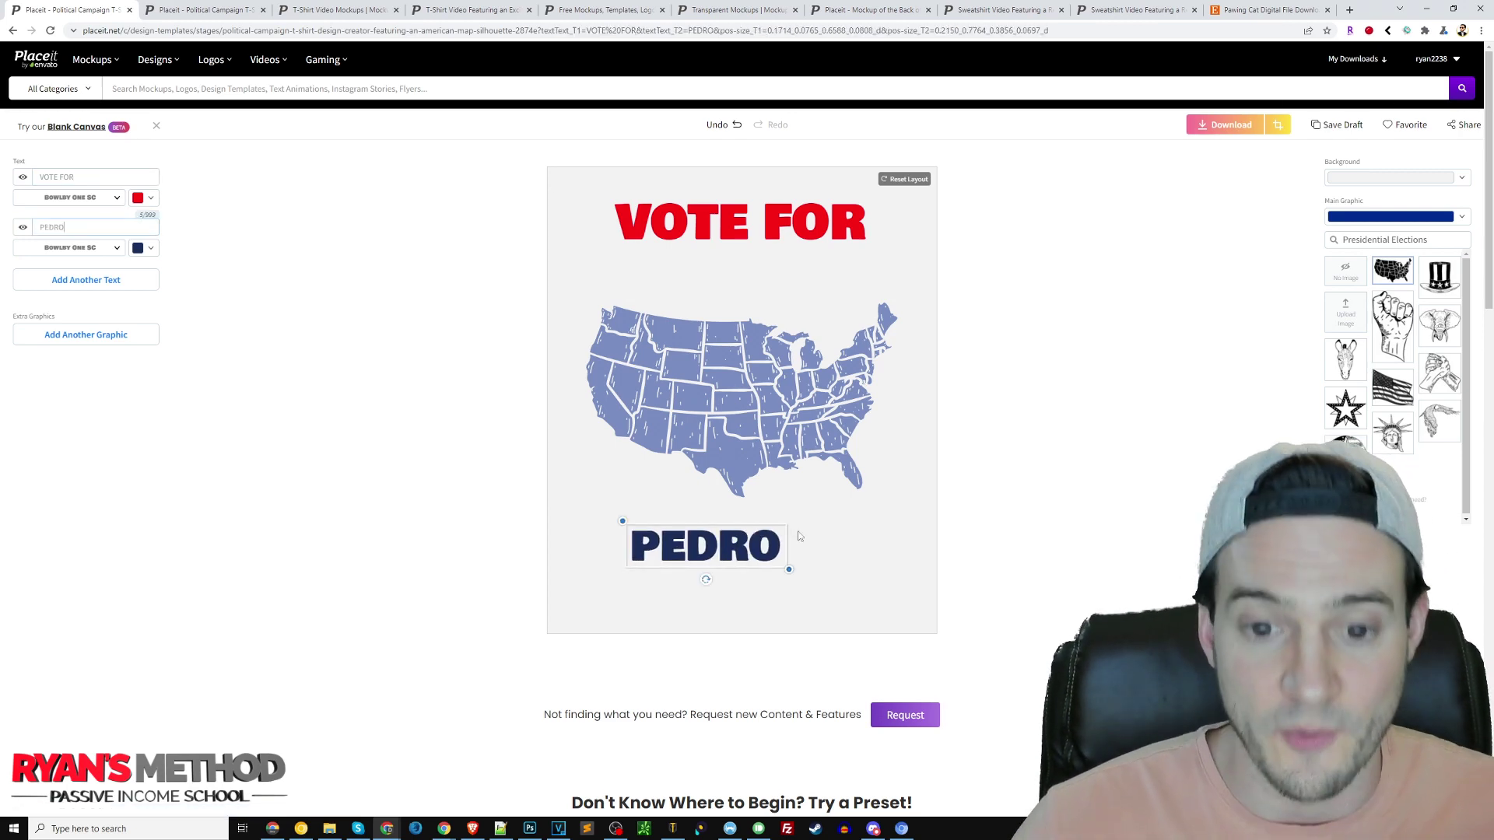
left_click_drag(785, 544, 823, 536)
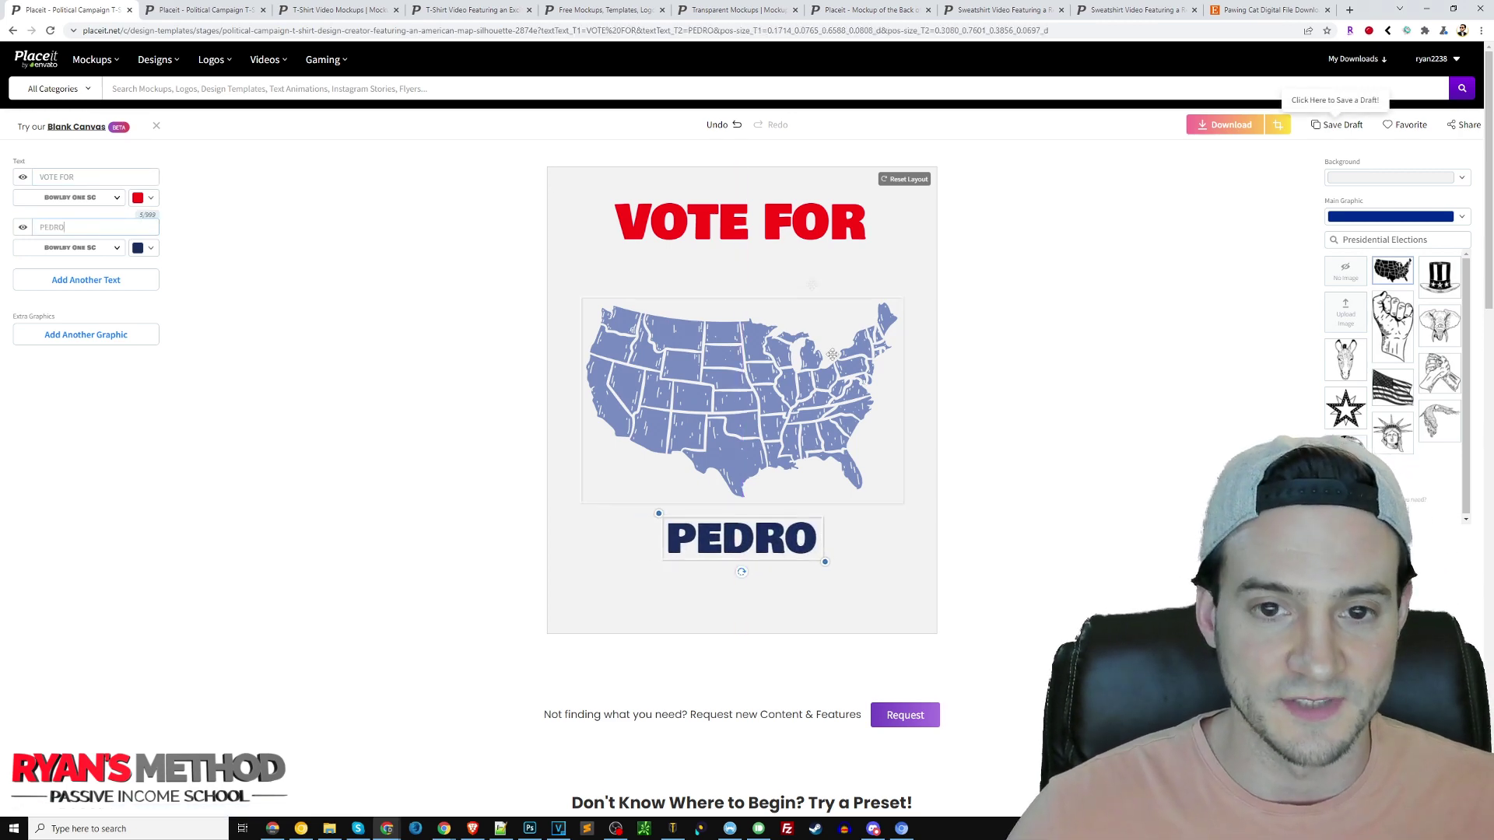
left_click_drag(806, 200, 807, 241)
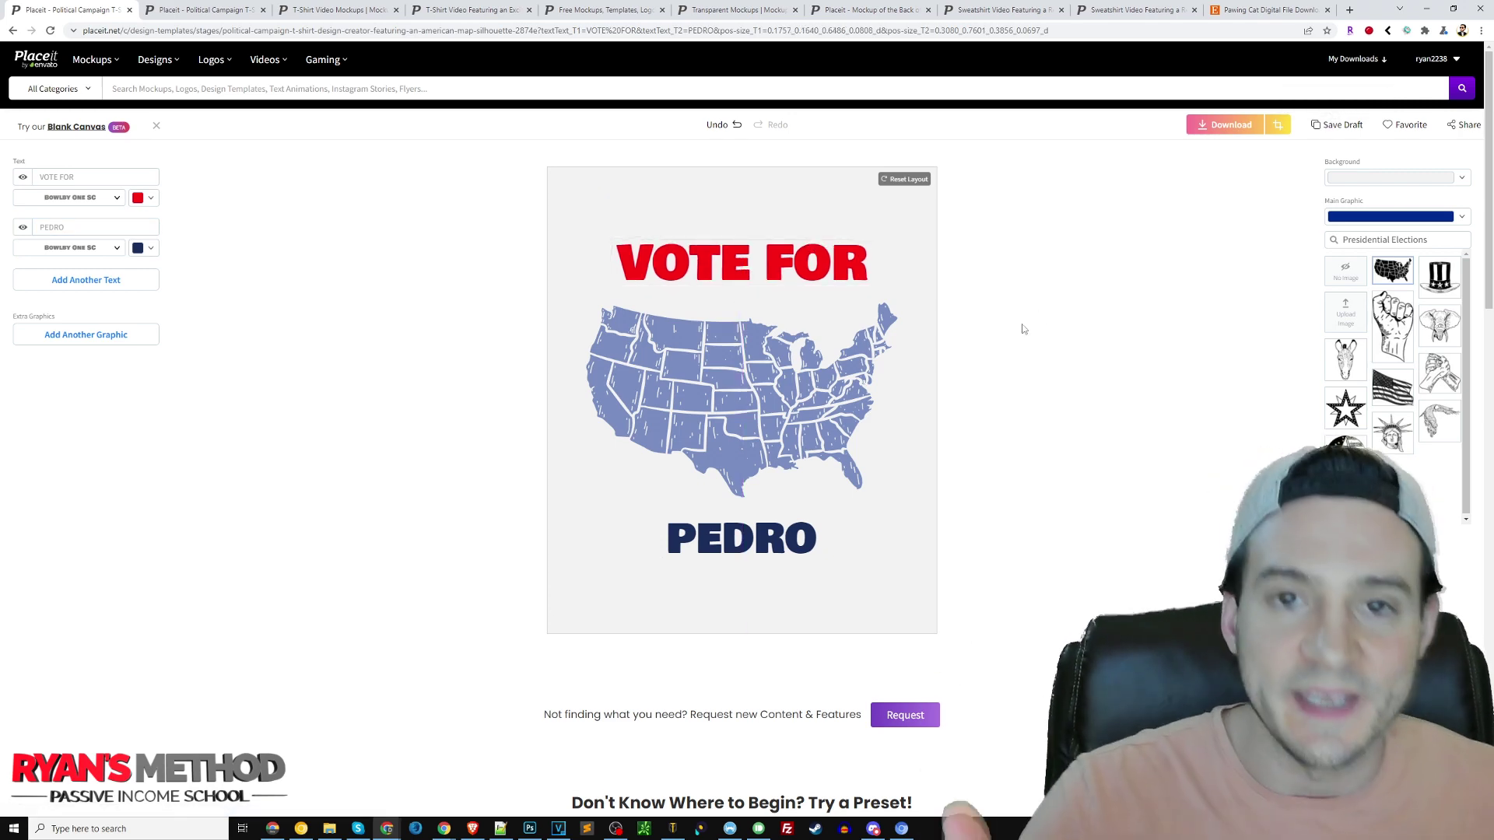
- Close the VOTE FOR PEDRO design's tab and continue in the ROGAN 2024 design with nothing selected
left_click(130, 10)
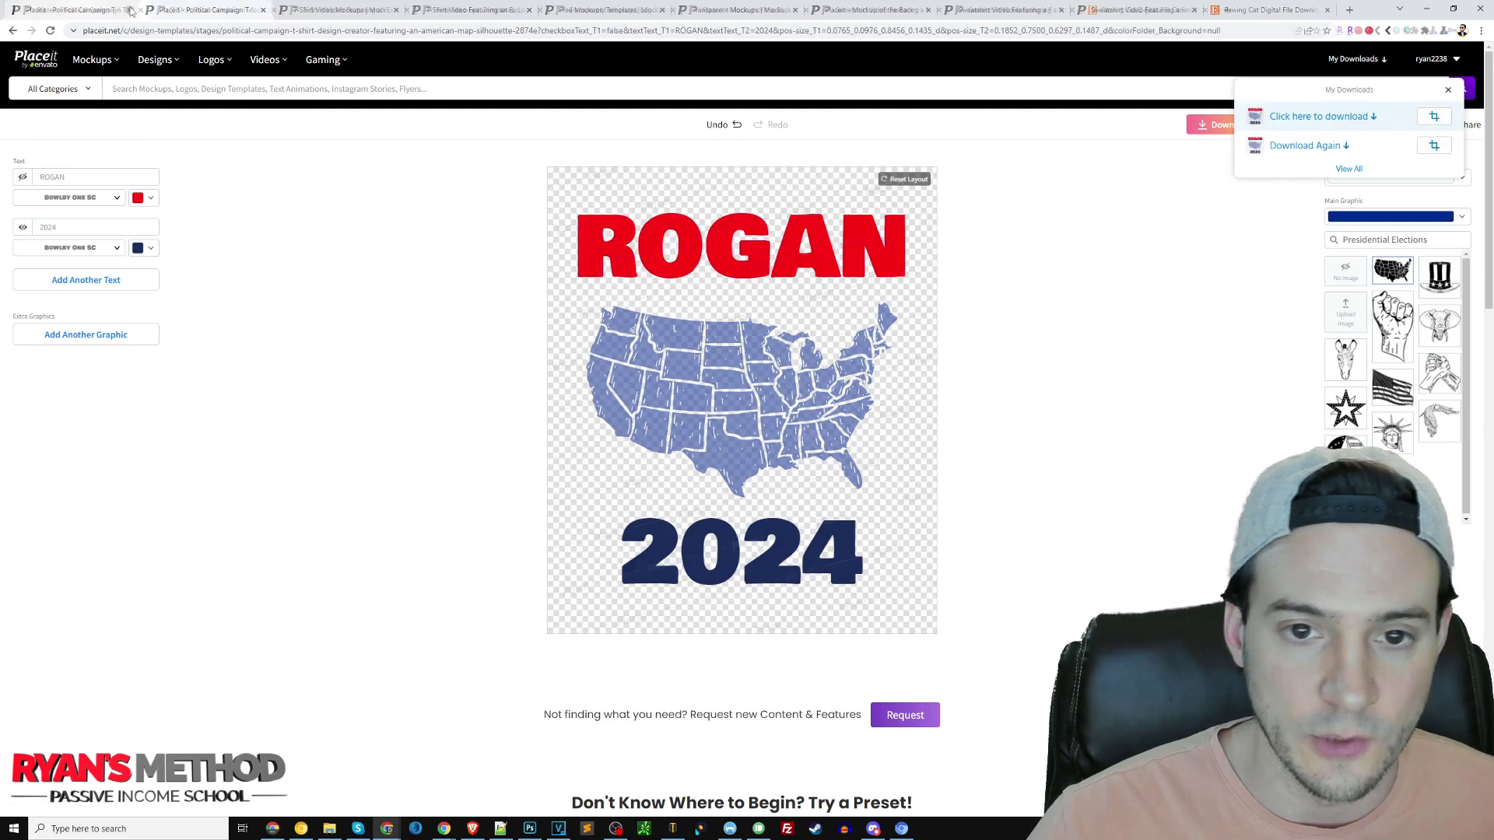
left_click(1068, 268)
left_click(818, 262)
left_click(1121, 265)
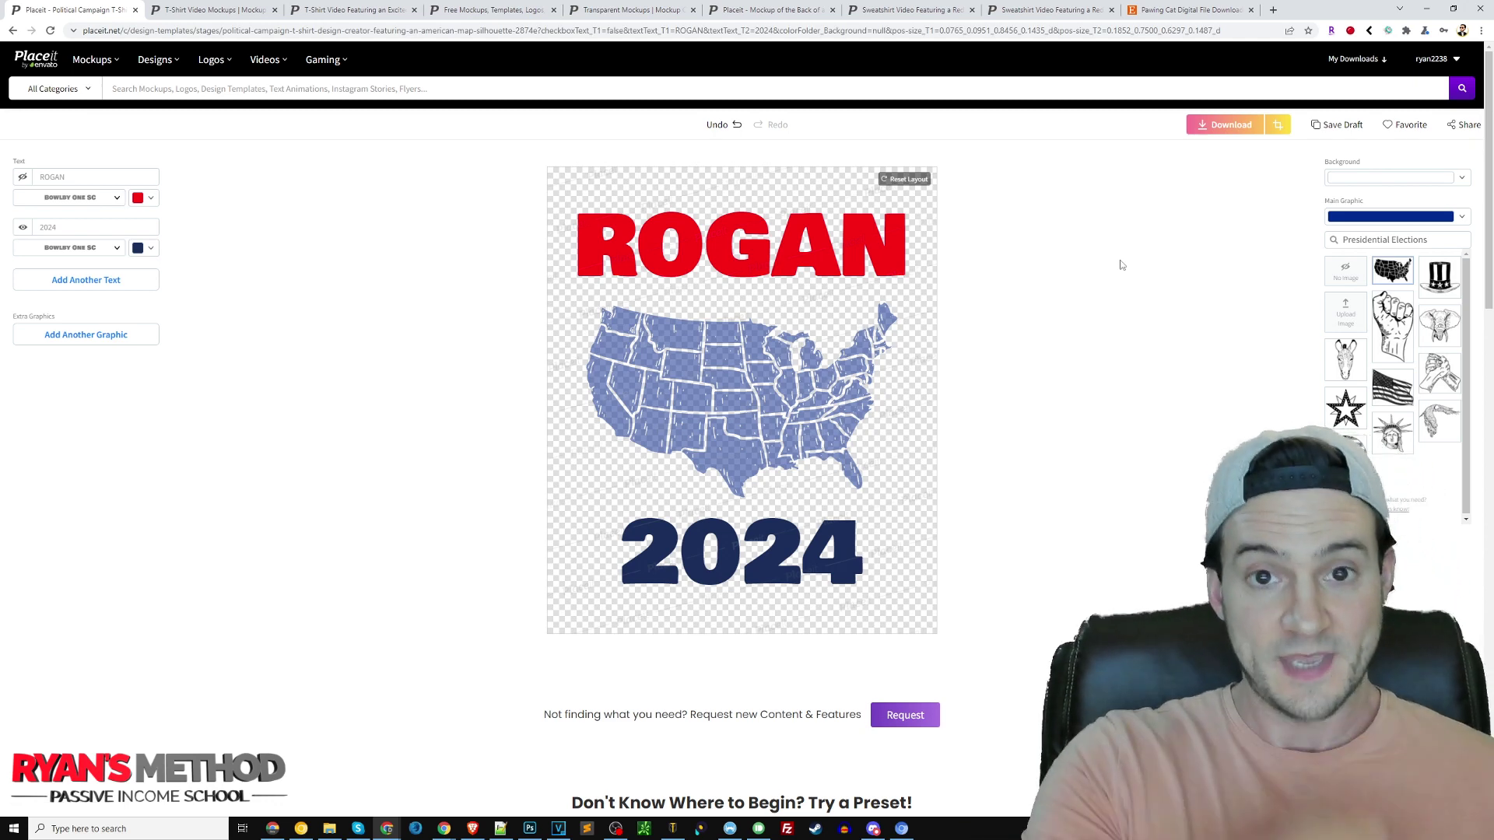
- Replace the ROGAN headline with YOUR NAME HERE and stretch it just above the map to nearly the full canvas width
double_click(52, 177)
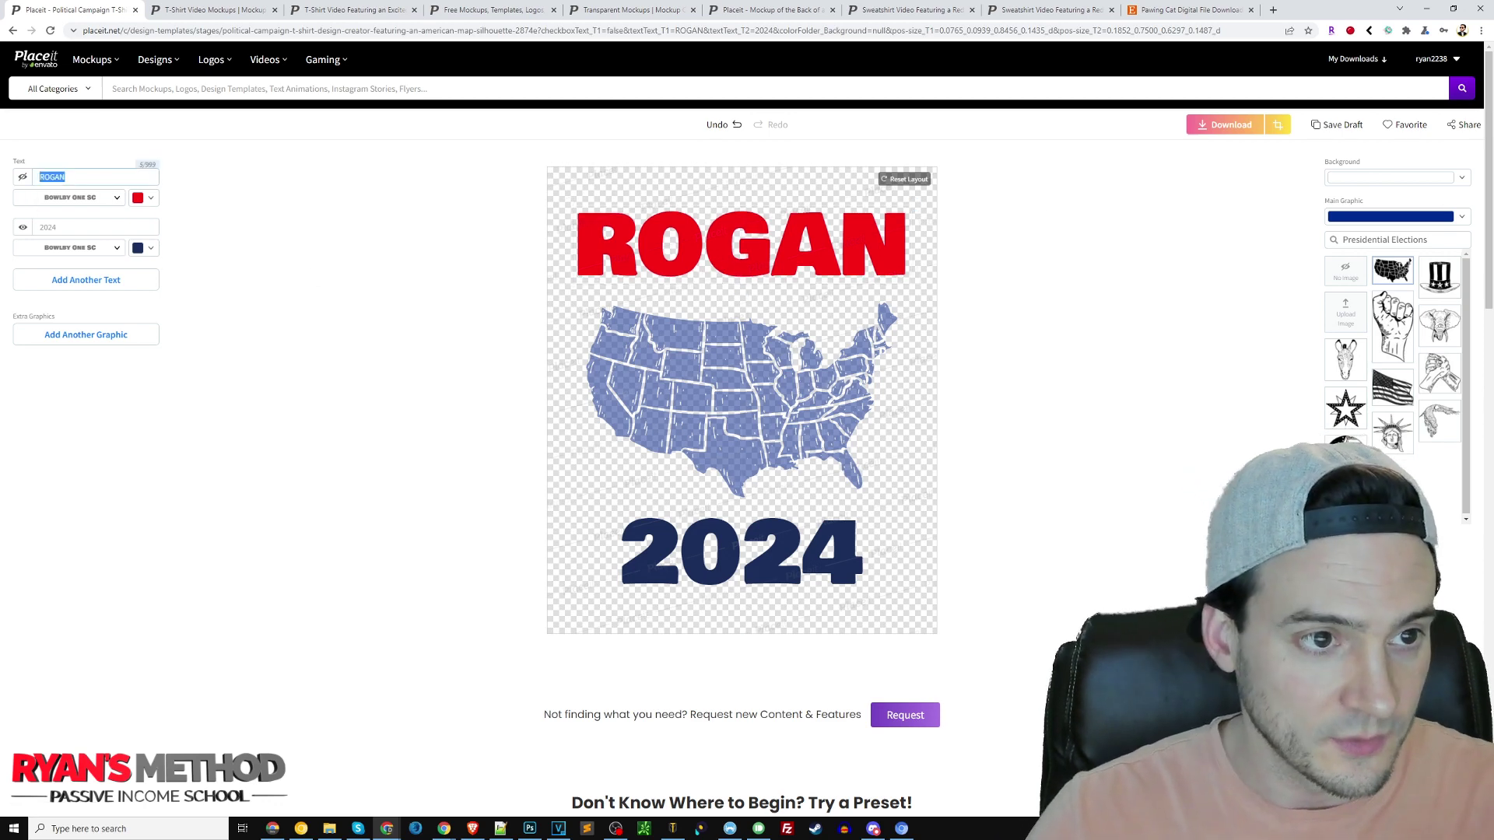
type("YOUR NAME HERE")
left_click_drag(836, 211, 836, 251)
left_click_drag(914, 286, 937, 308)
left_click(568, 291)
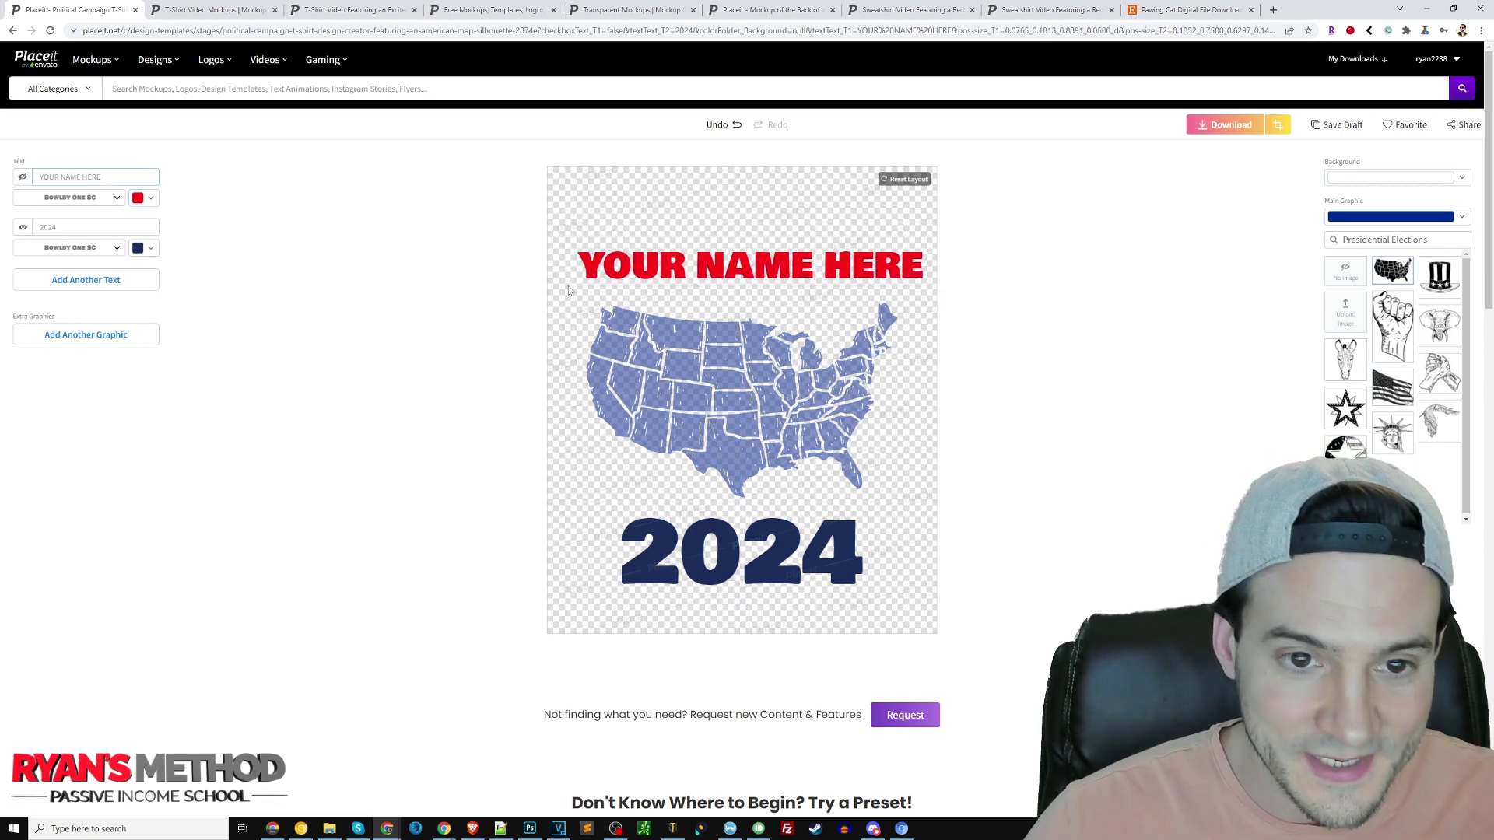
left_click(577, 256)
left_click_drag(568, 241, 546, 236)
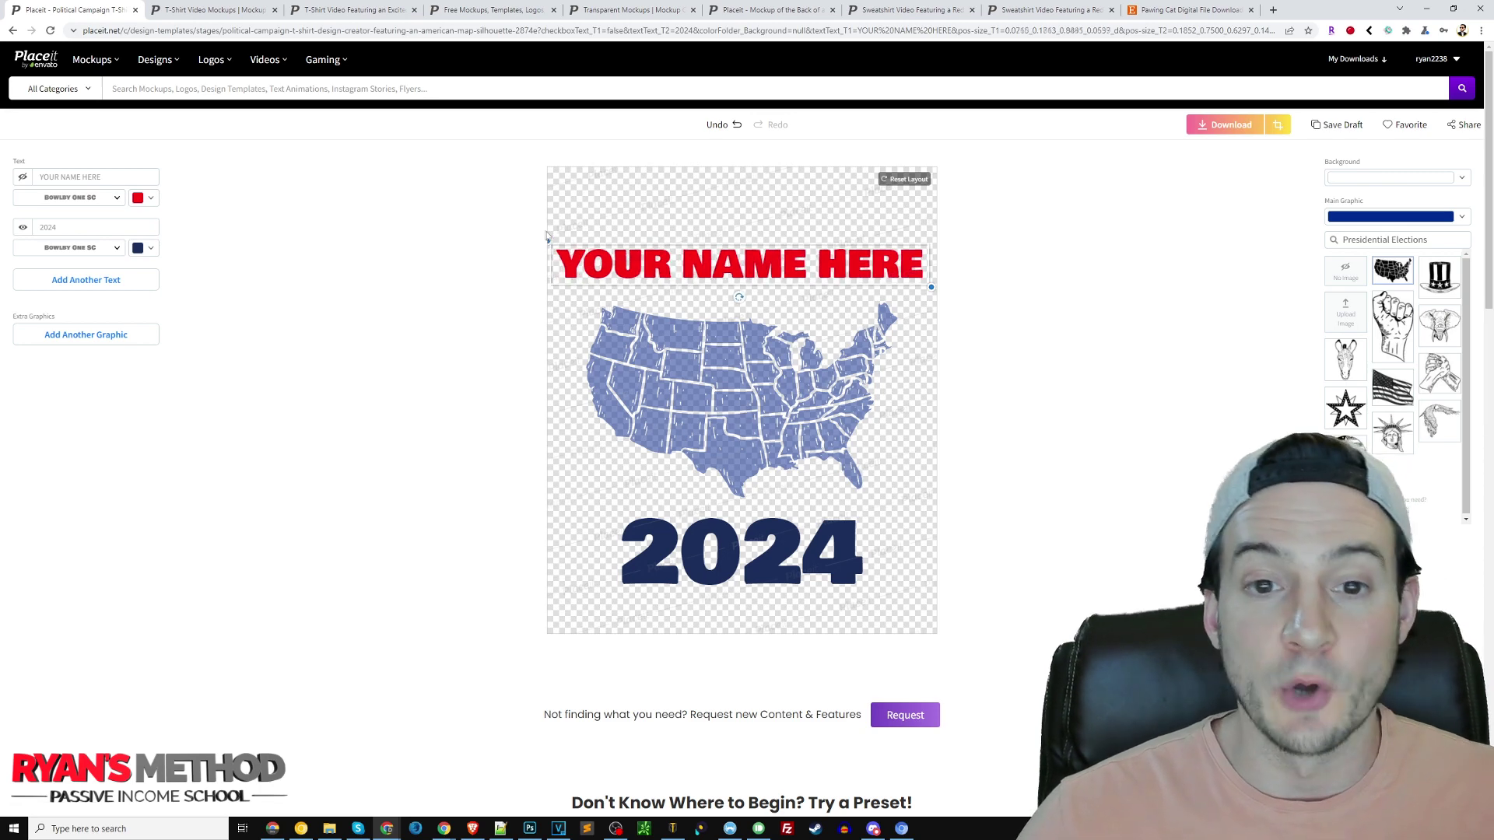
- Shift the YOUR NAME HERE headline, the map graphic and the 2024 text upward on the canvas
left_click_drag(712, 261, 715, 232)
left_click_drag(720, 319, 719, 292)
left_click_drag(725, 509, 720, 490)
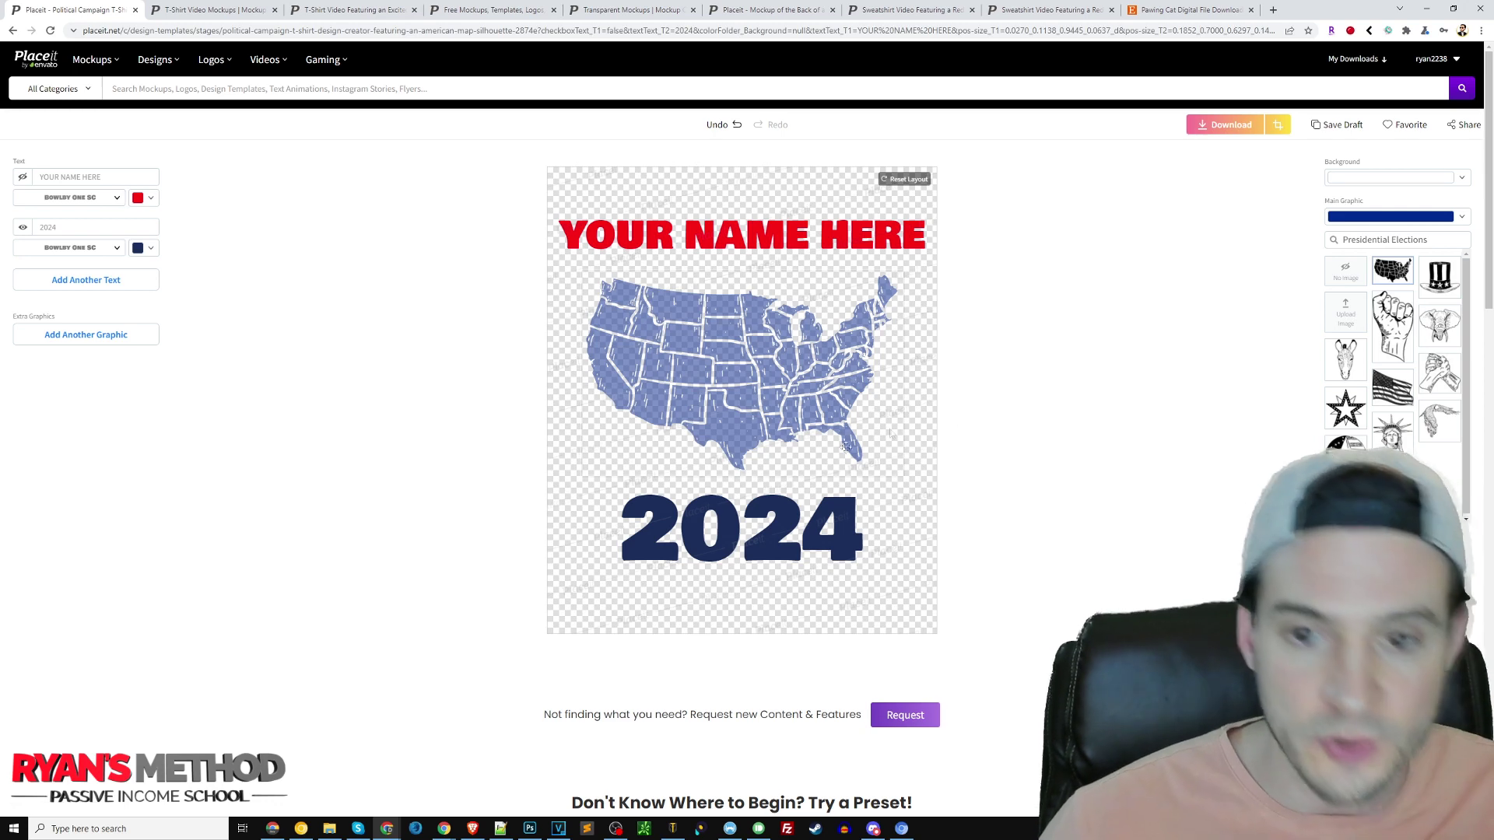
- Replace the map with the Statue of Liberty head from the Presidential Elections graphics as the main graphic
left_click(774, 406)
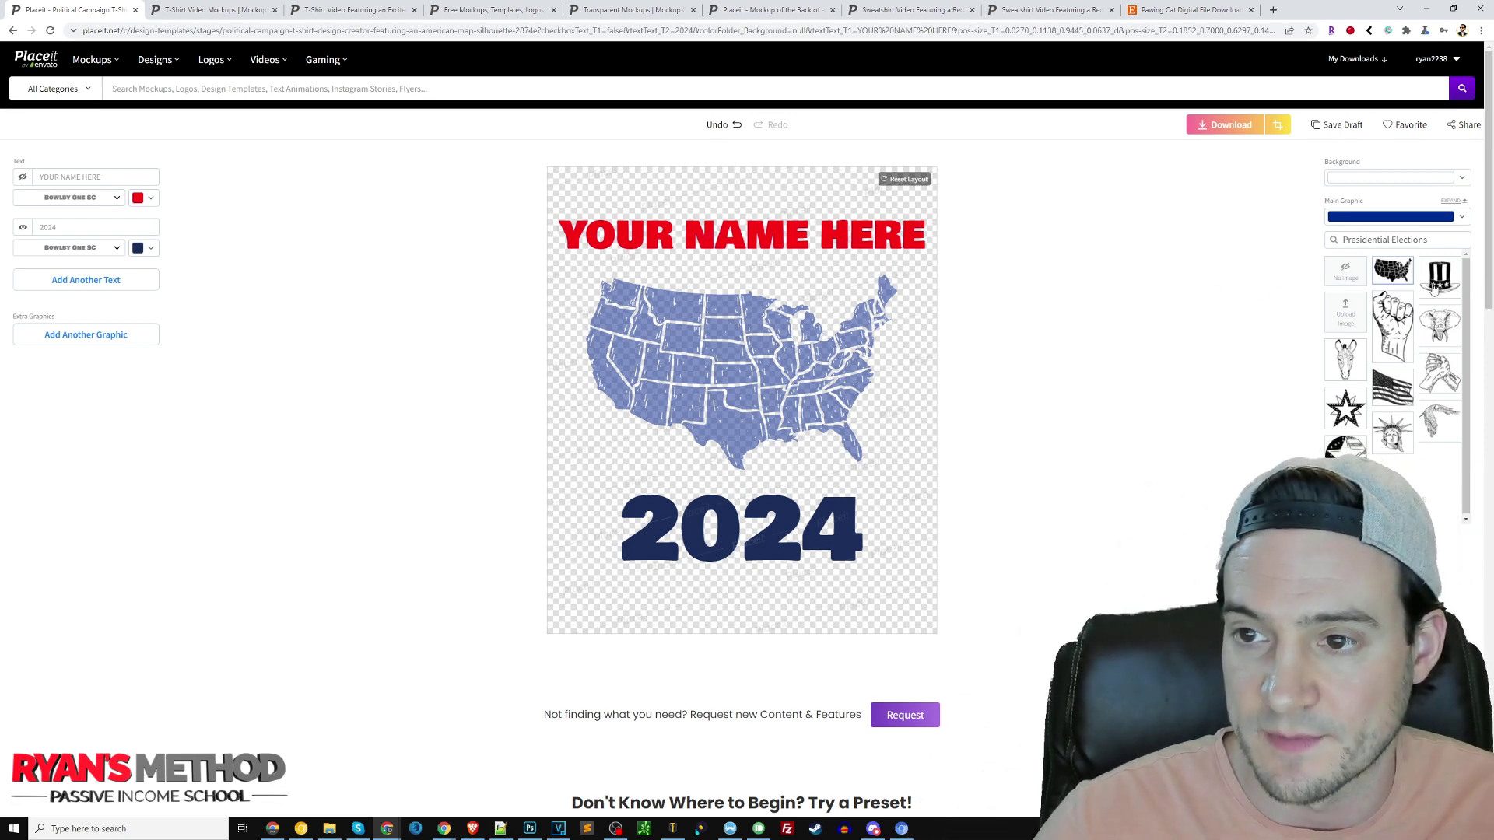
left_click(1394, 241)
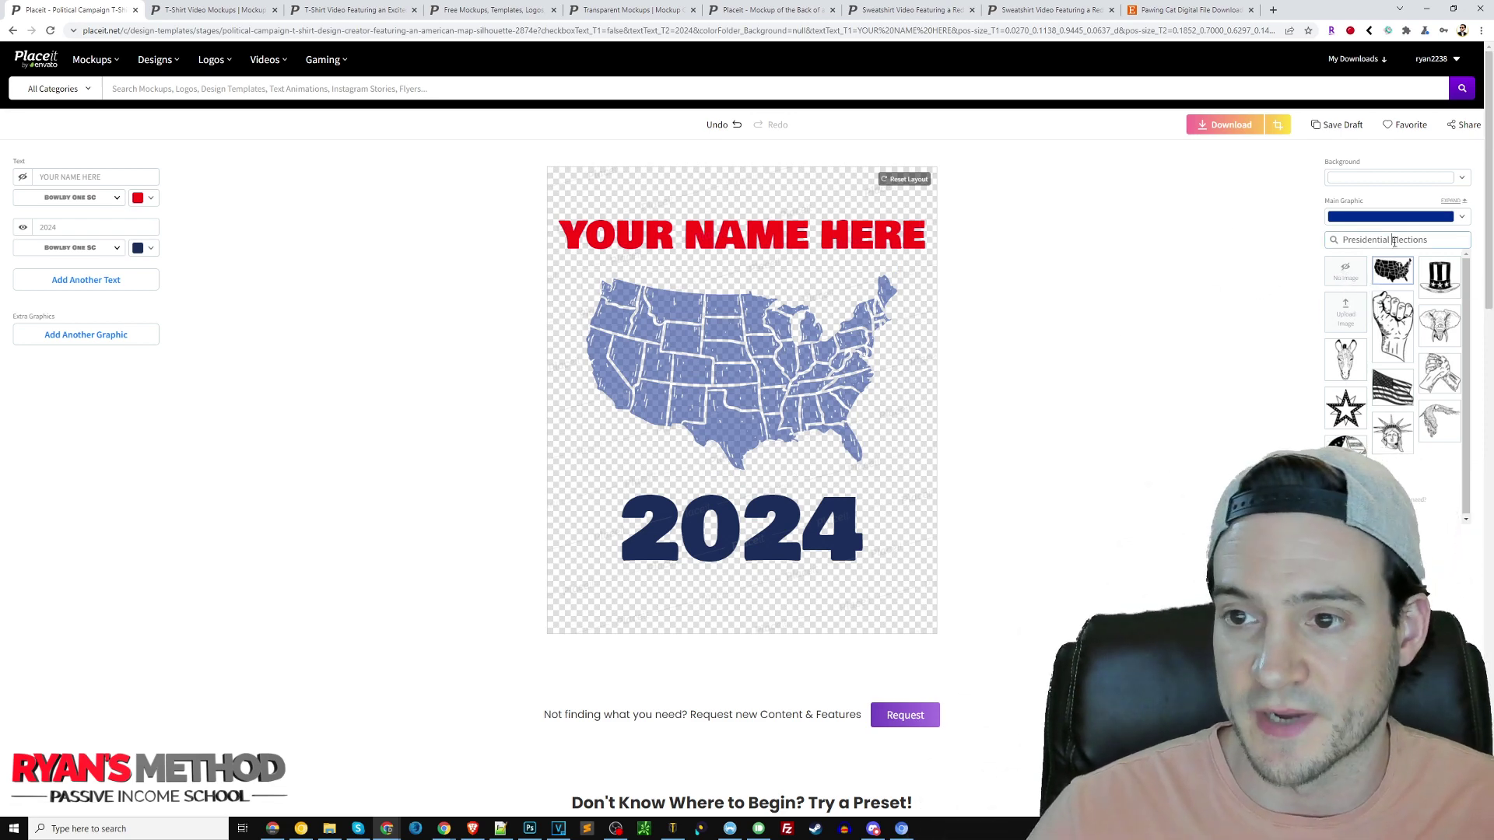
triple_click(1387, 243)
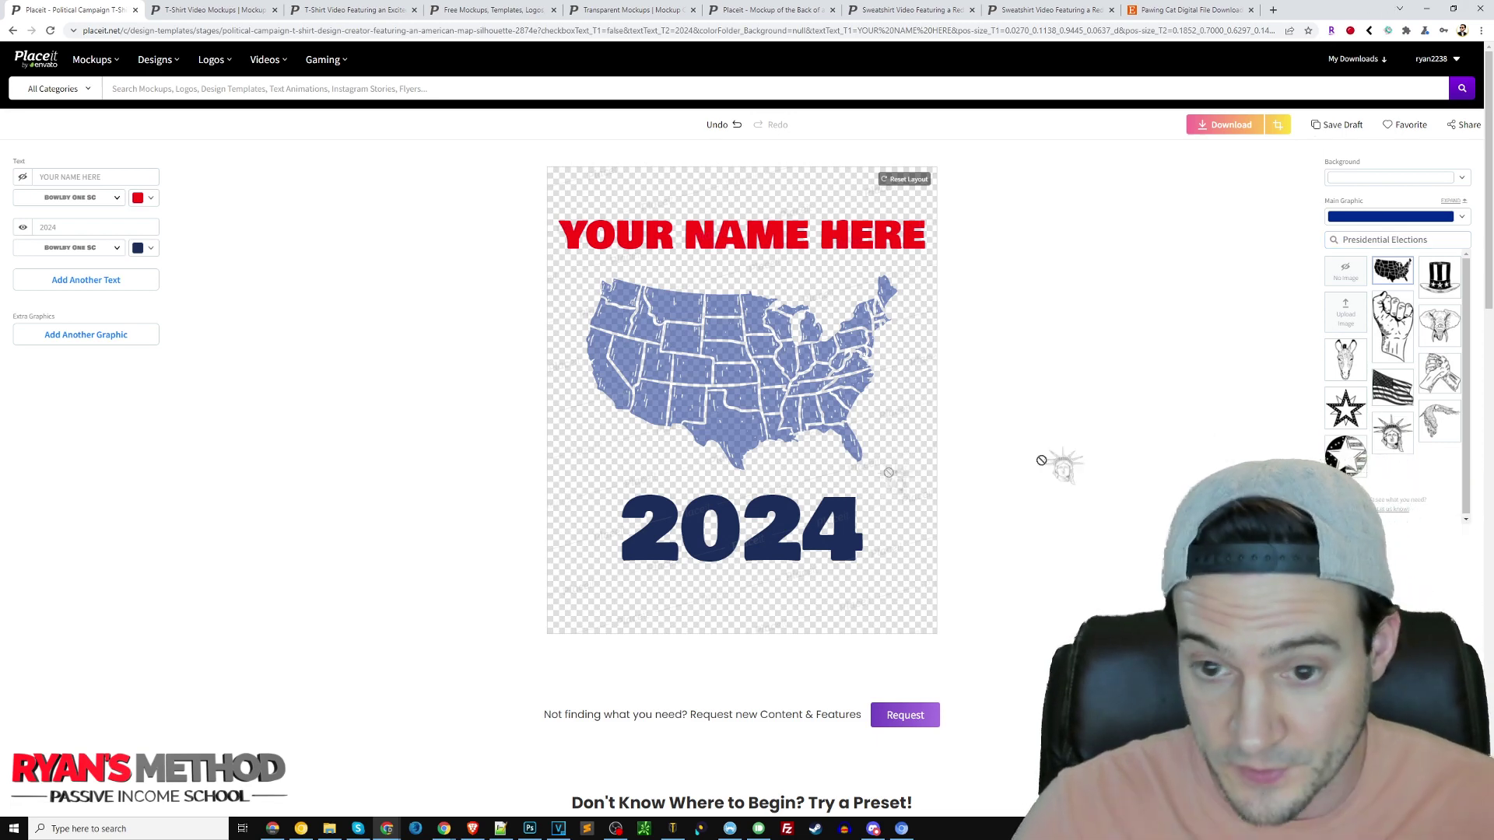
left_click(1406, 437)
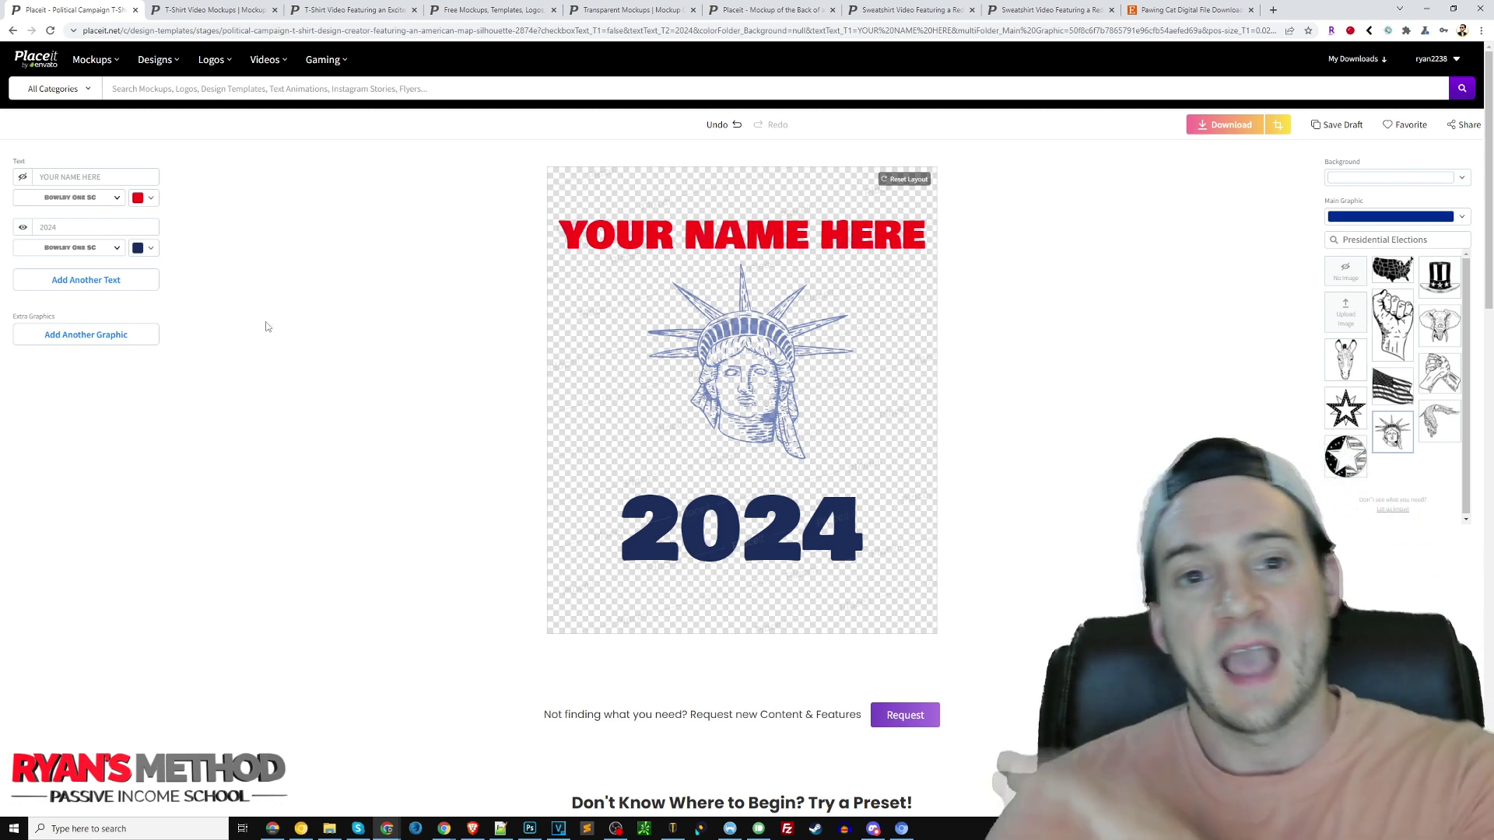
- Switch to the T-shirt video mockup of the excited man with short hair, dismiss its preview overlay and play the clip
left_click(200, 14)
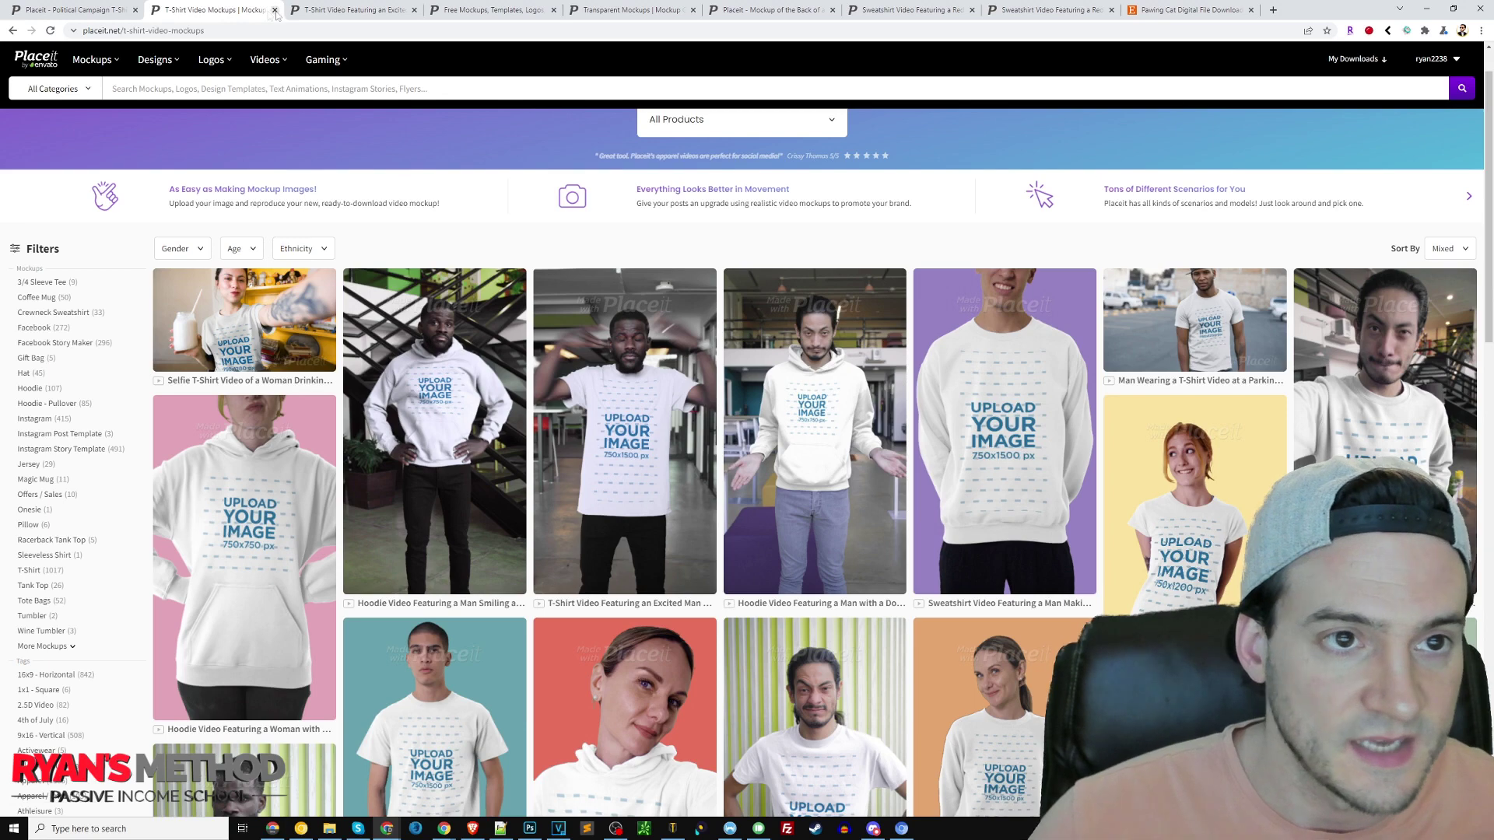
left_click(328, 12)
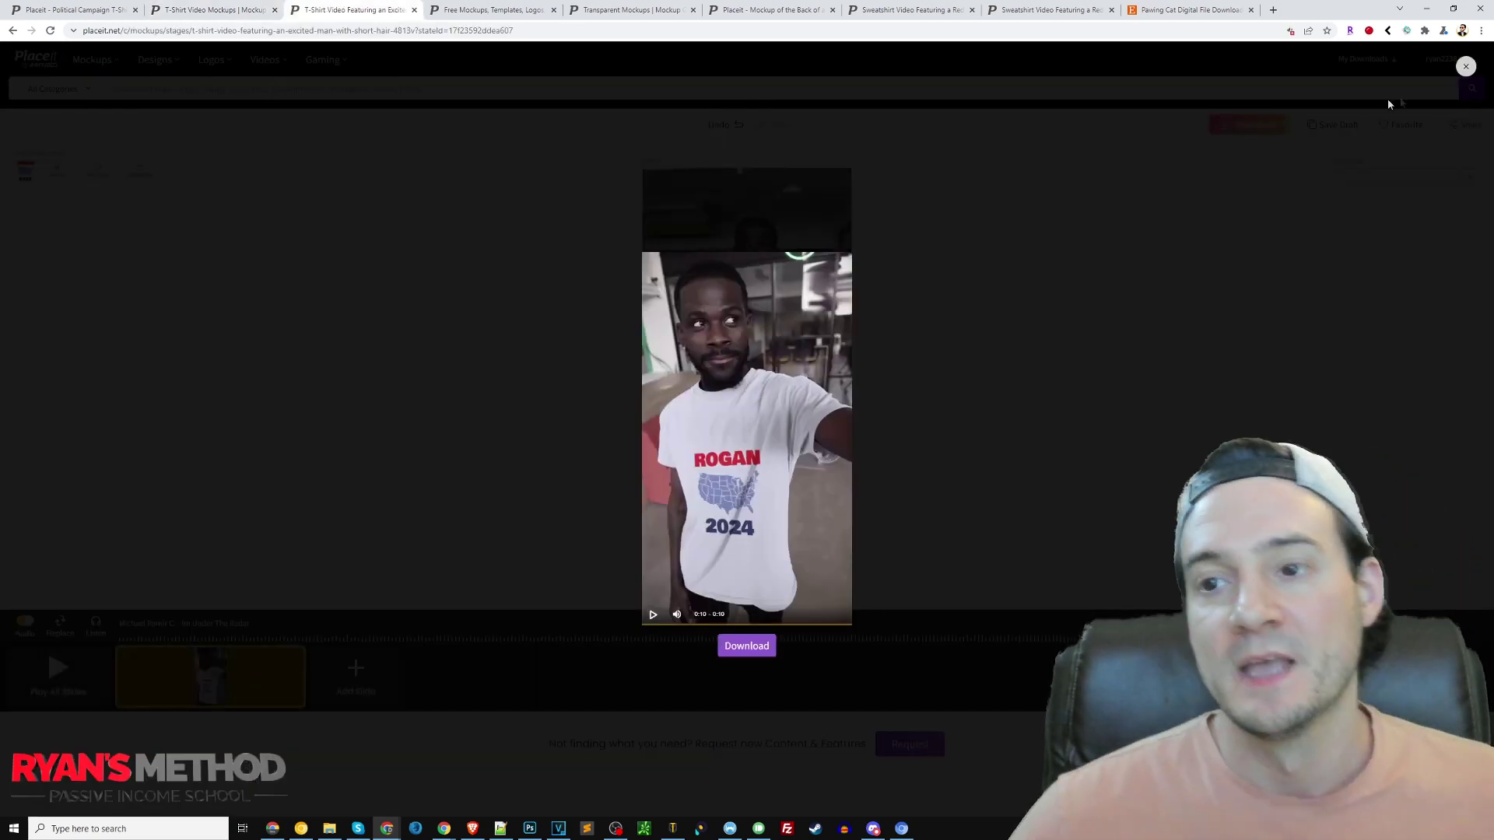
left_click(1466, 66)
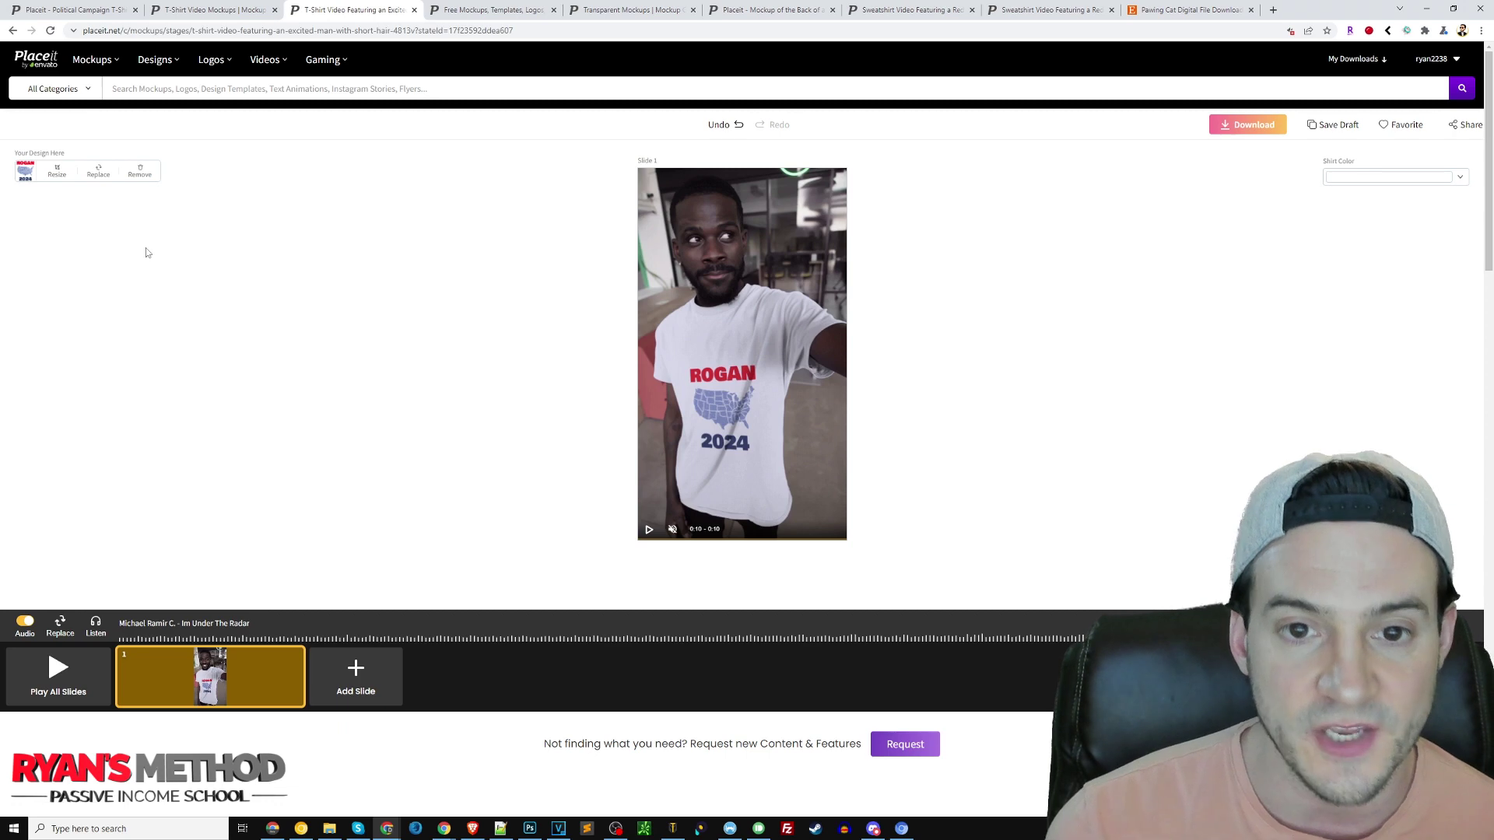
left_click(649, 529)
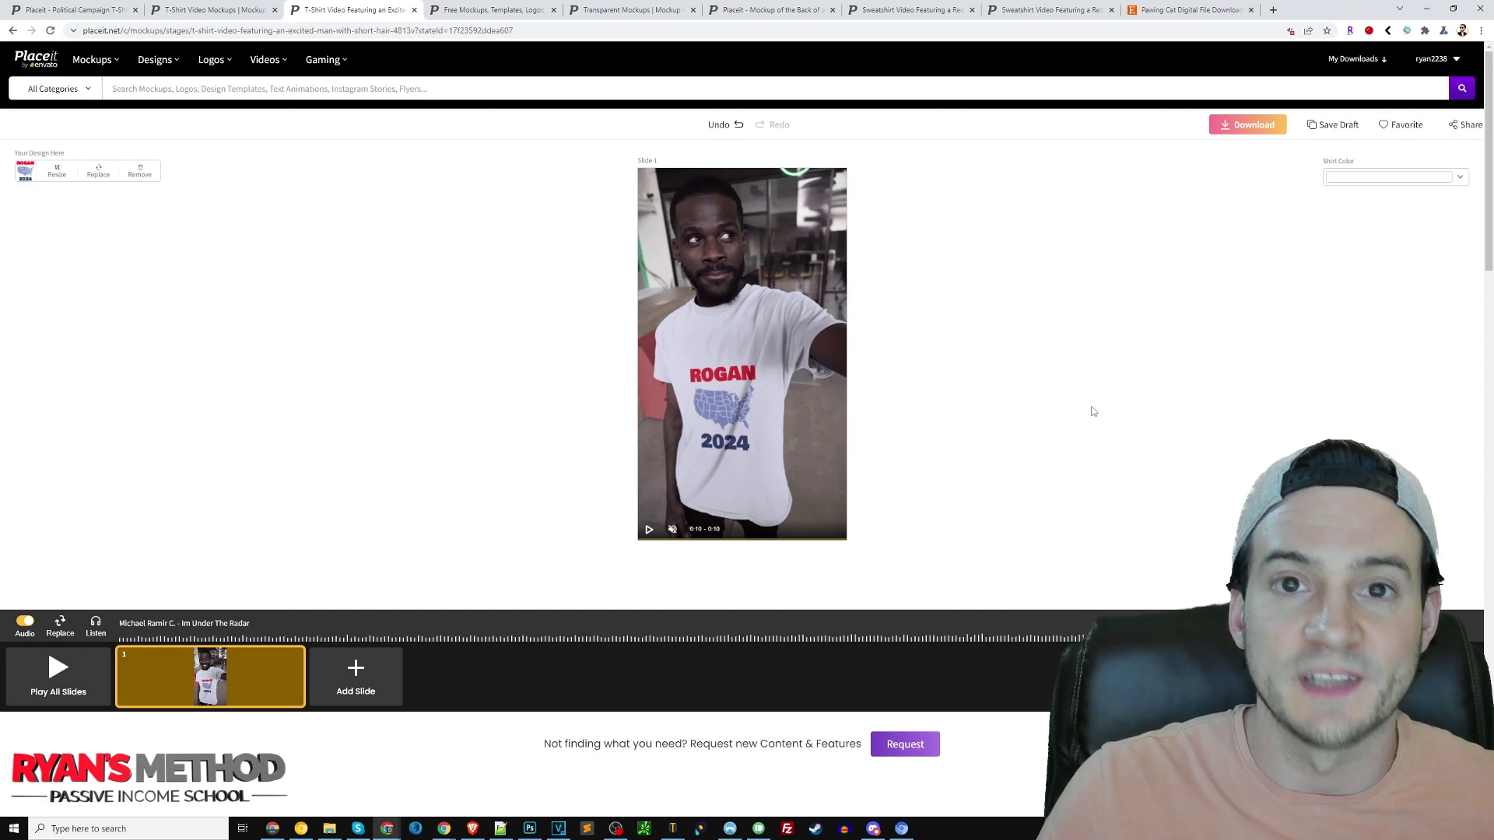
left_click(649, 529)
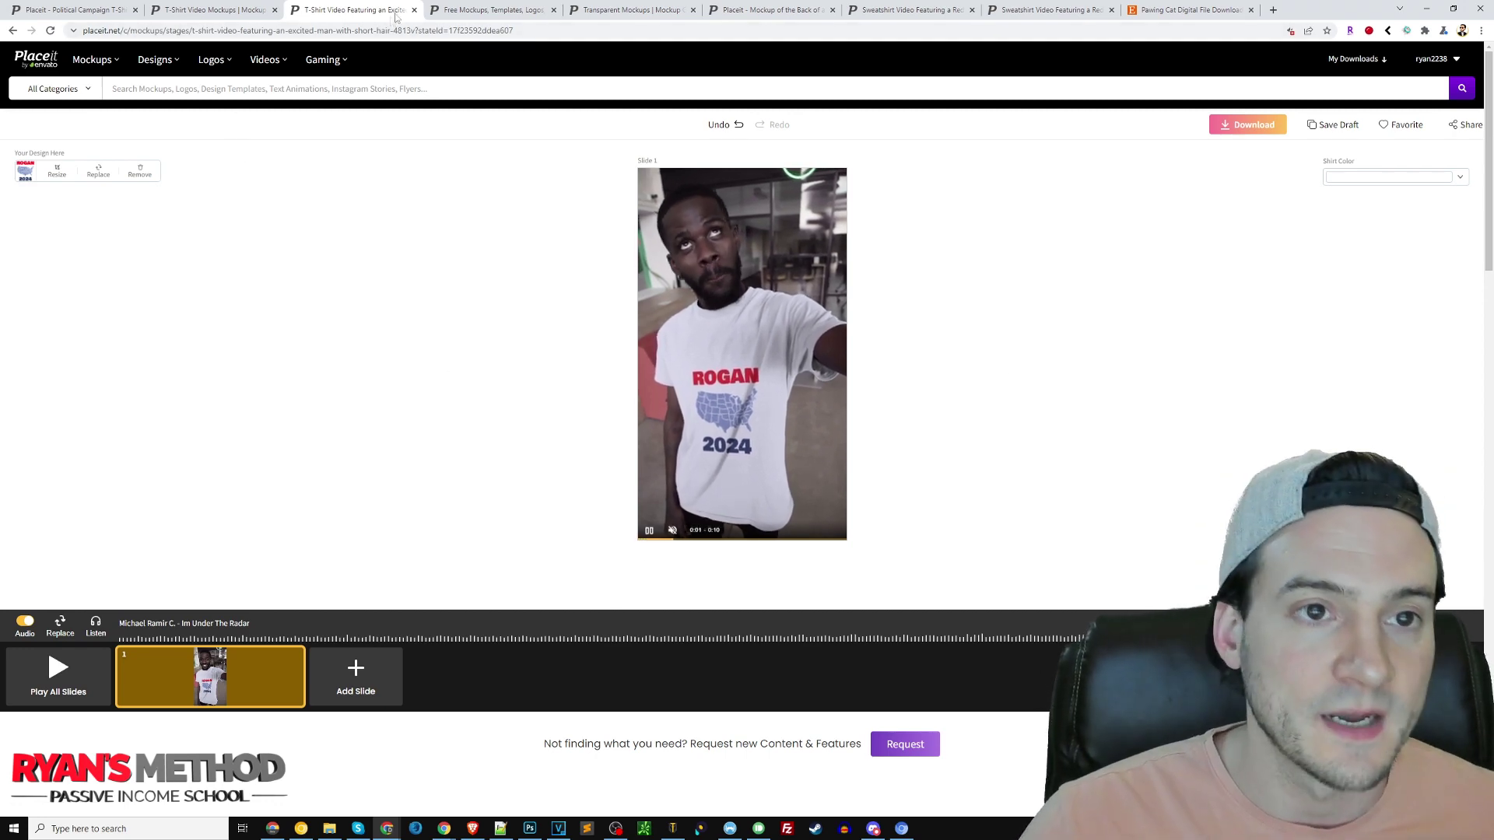
- Return to the YOUR NAME HERE campaign T-shirt design and close its tab
left_click(91, 13)
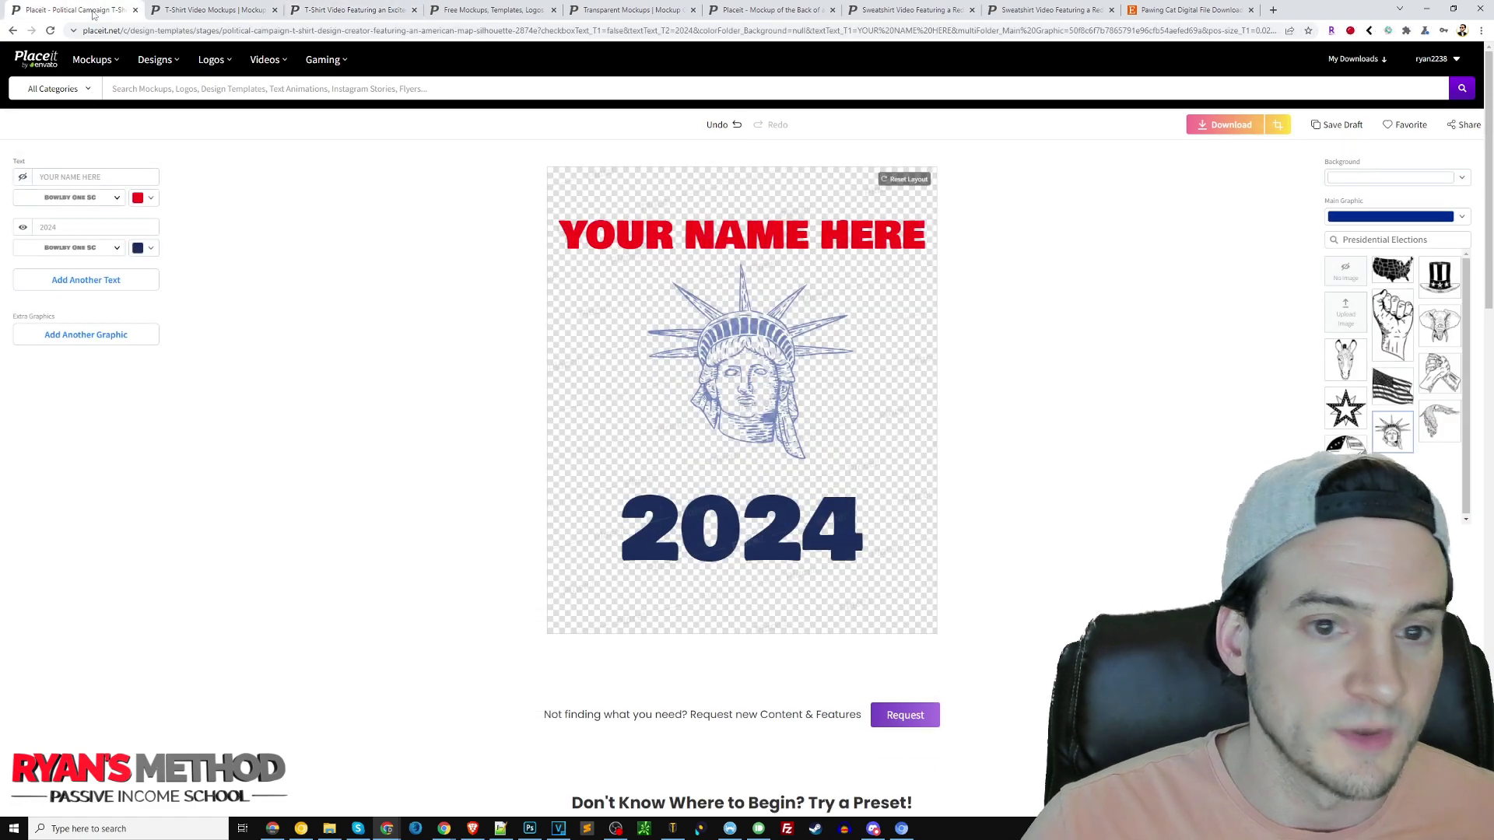
left_click(136, 11)
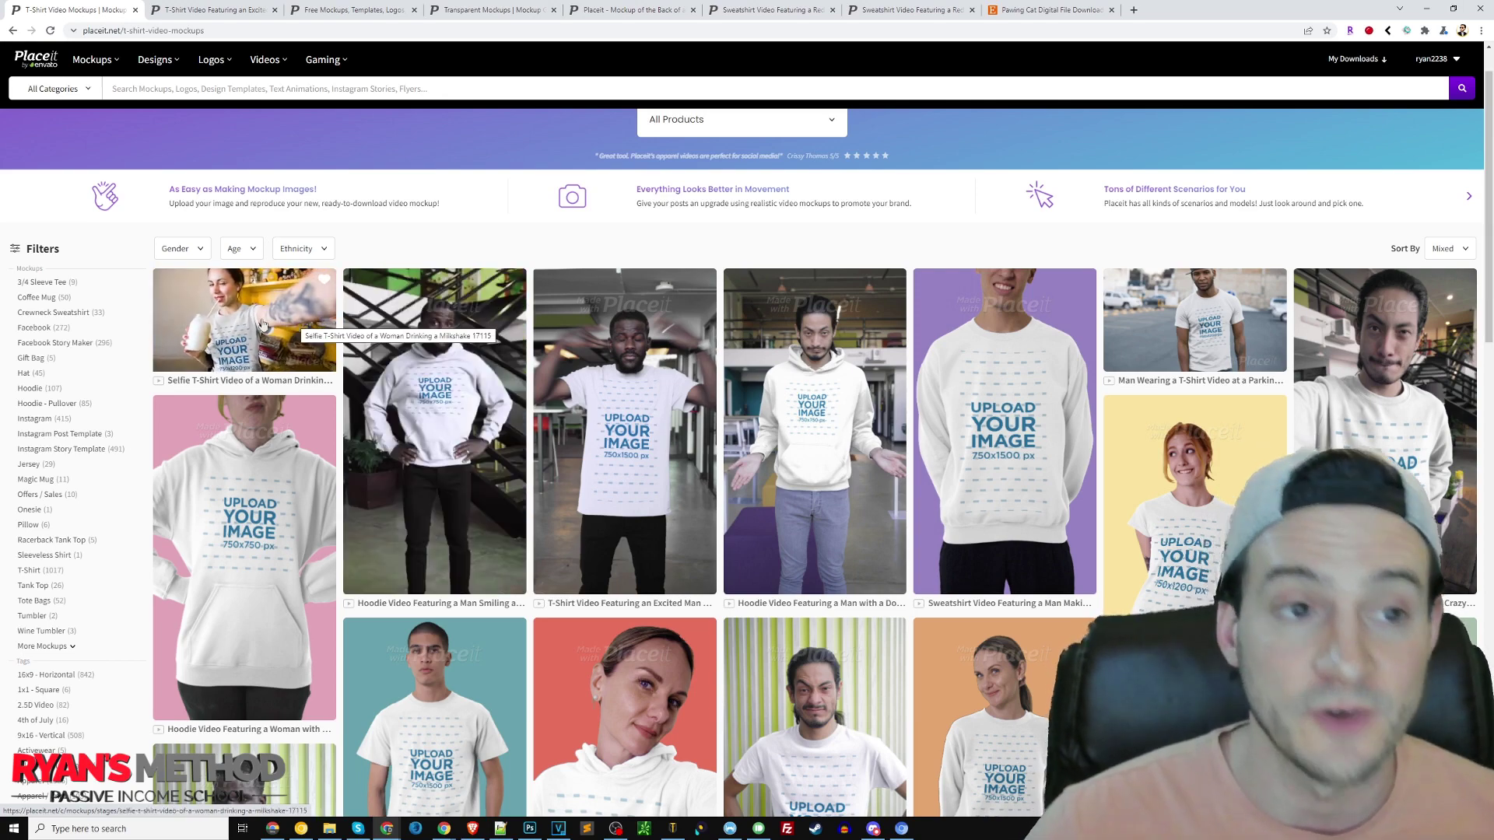
- Open the free mockups page from the mockup highlights in a new tab and browse the free T-shirt templates
mouse_move(106, 67)
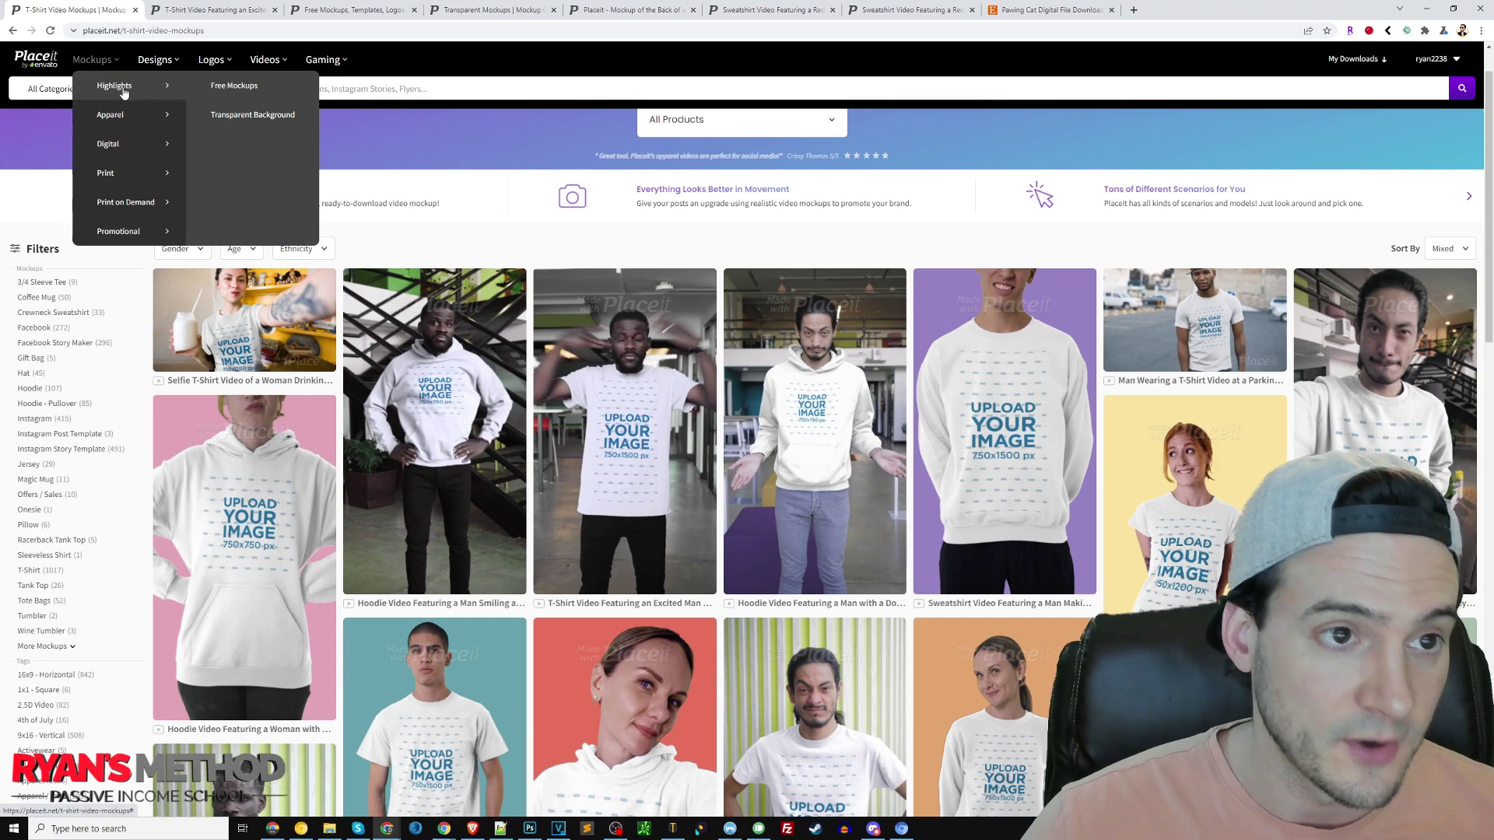
left_click(235, 87)
scroll(1111, 345, "down", 8)
scroll(1020, 360, "up", 10)
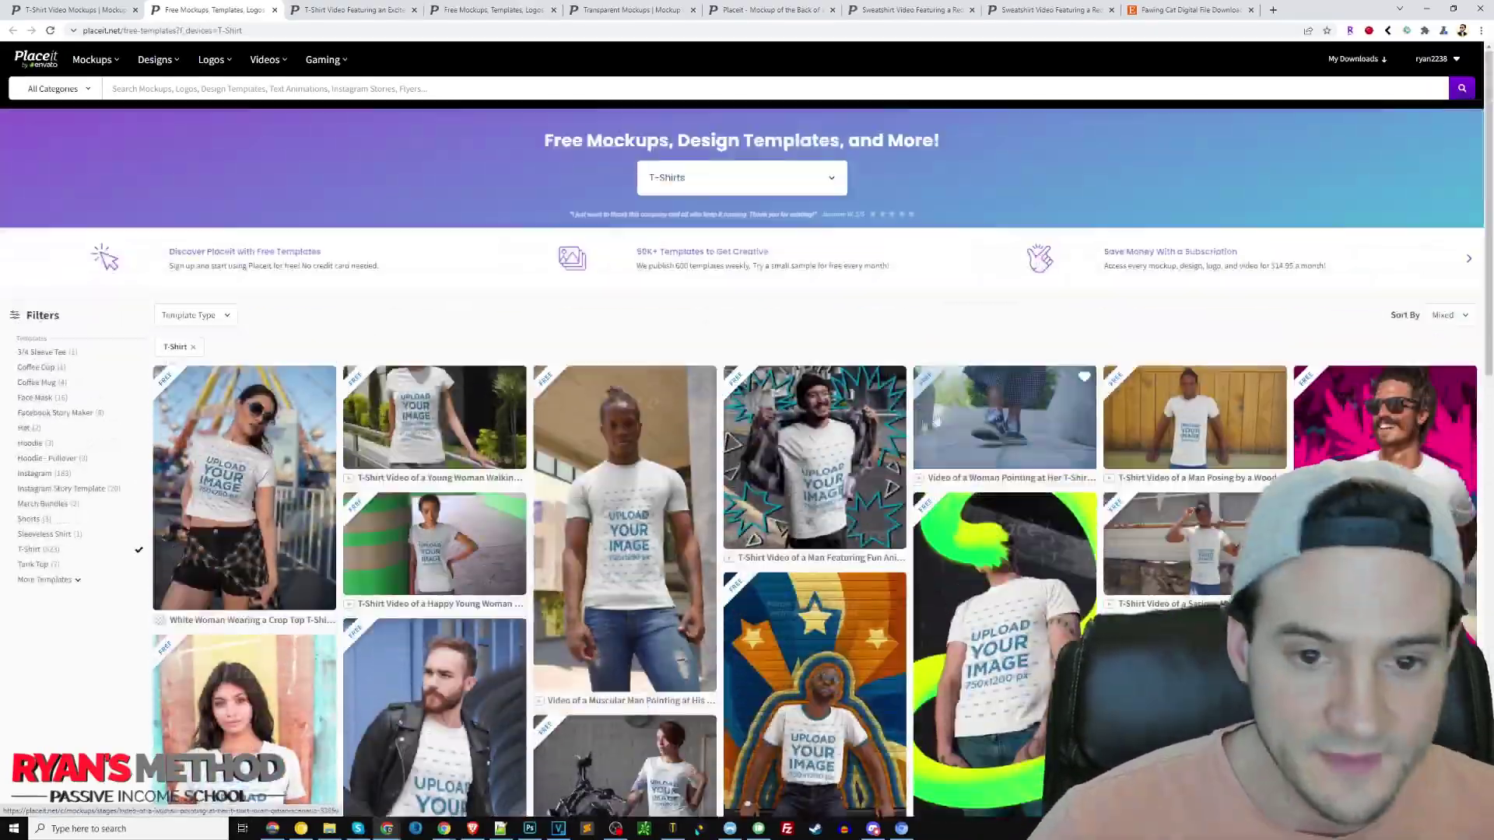
scroll(936, 420, "down", 3)
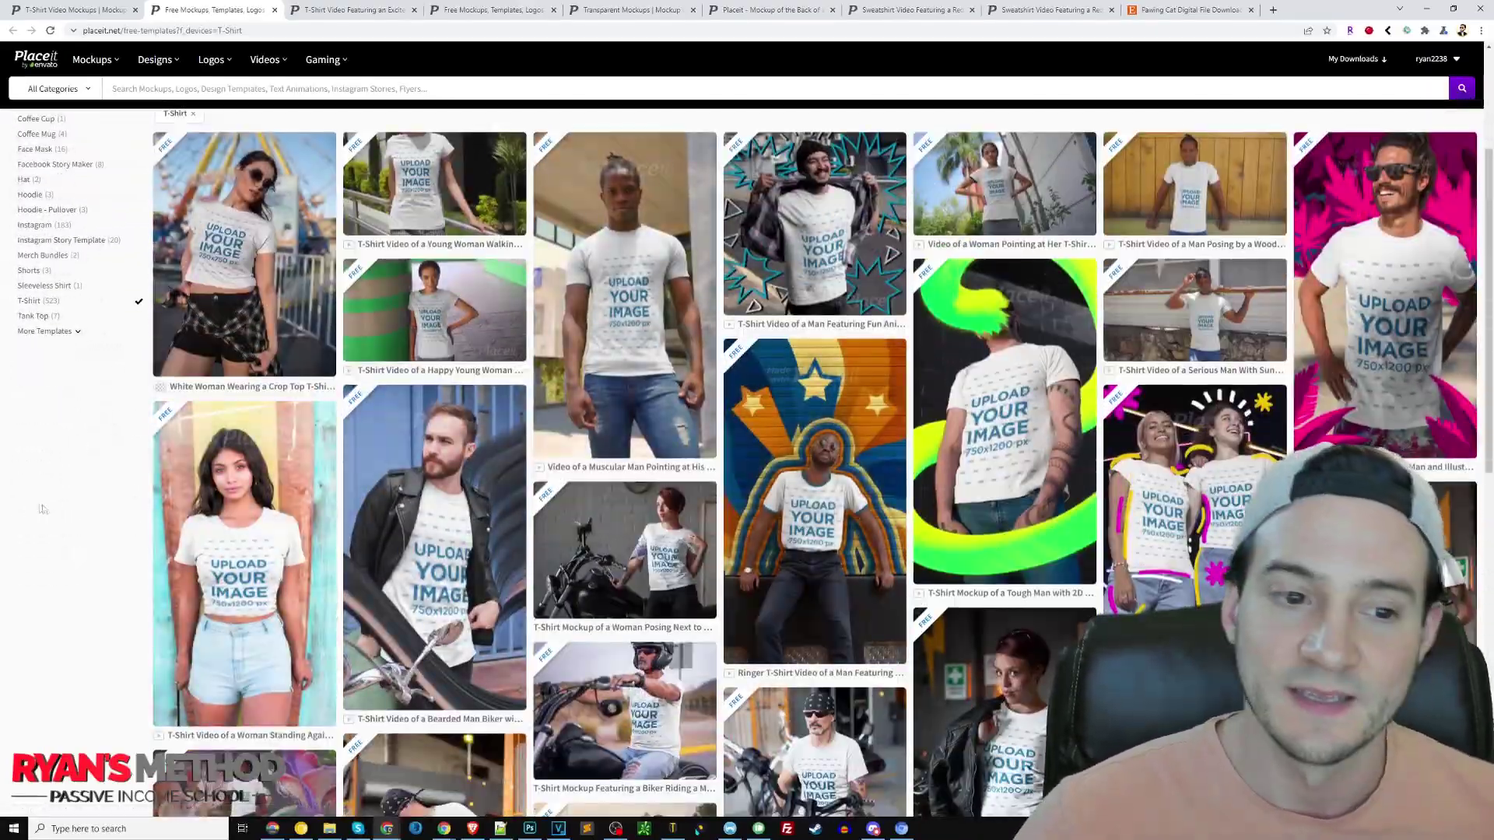
scroll(43, 510, "down", 5)
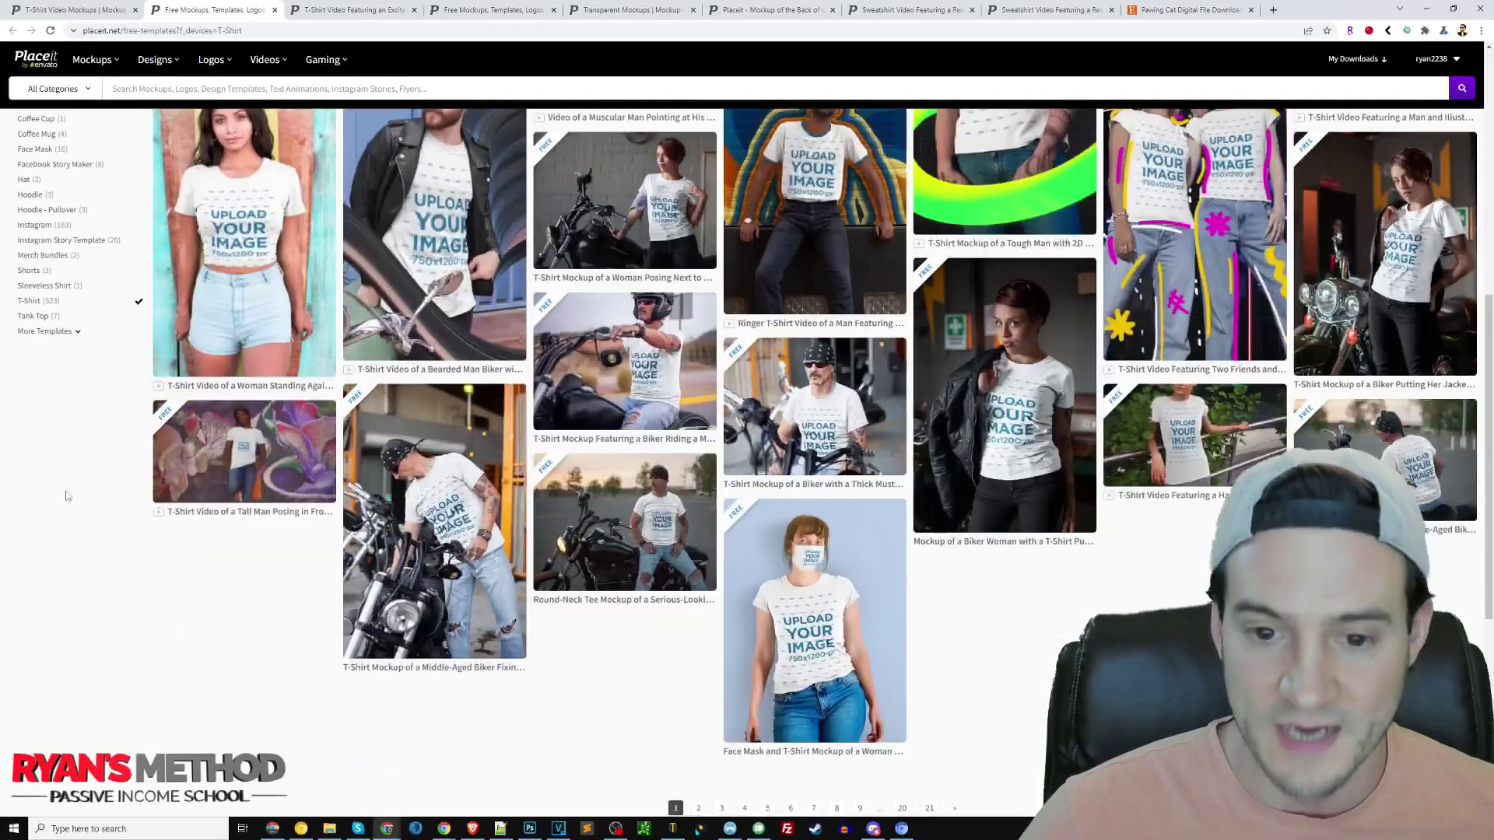
mouse_move(221, 68)
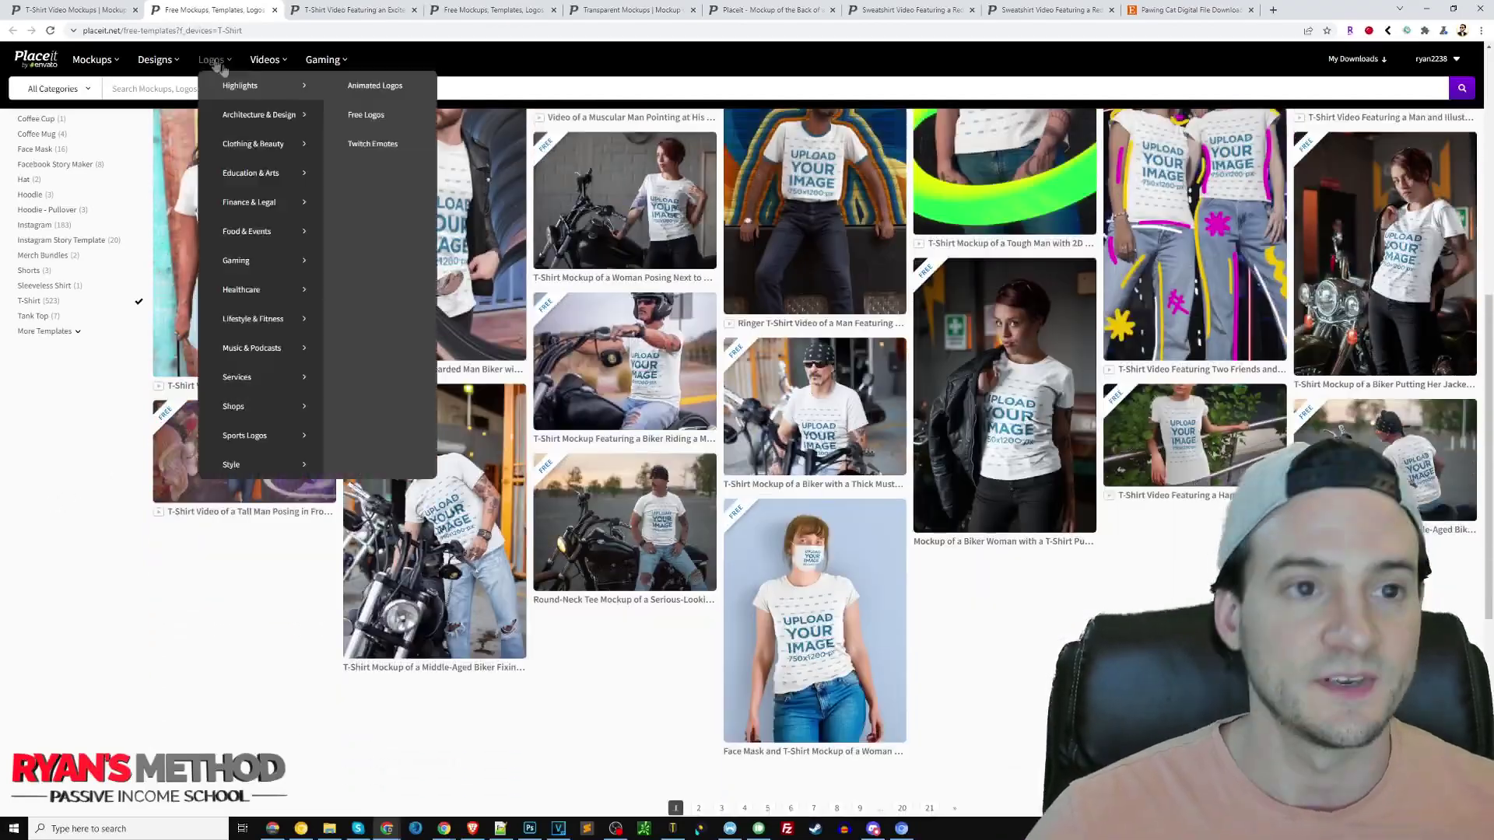
- Look through the T-shirt video mockups gallery and close its tab
left_click(74, 9)
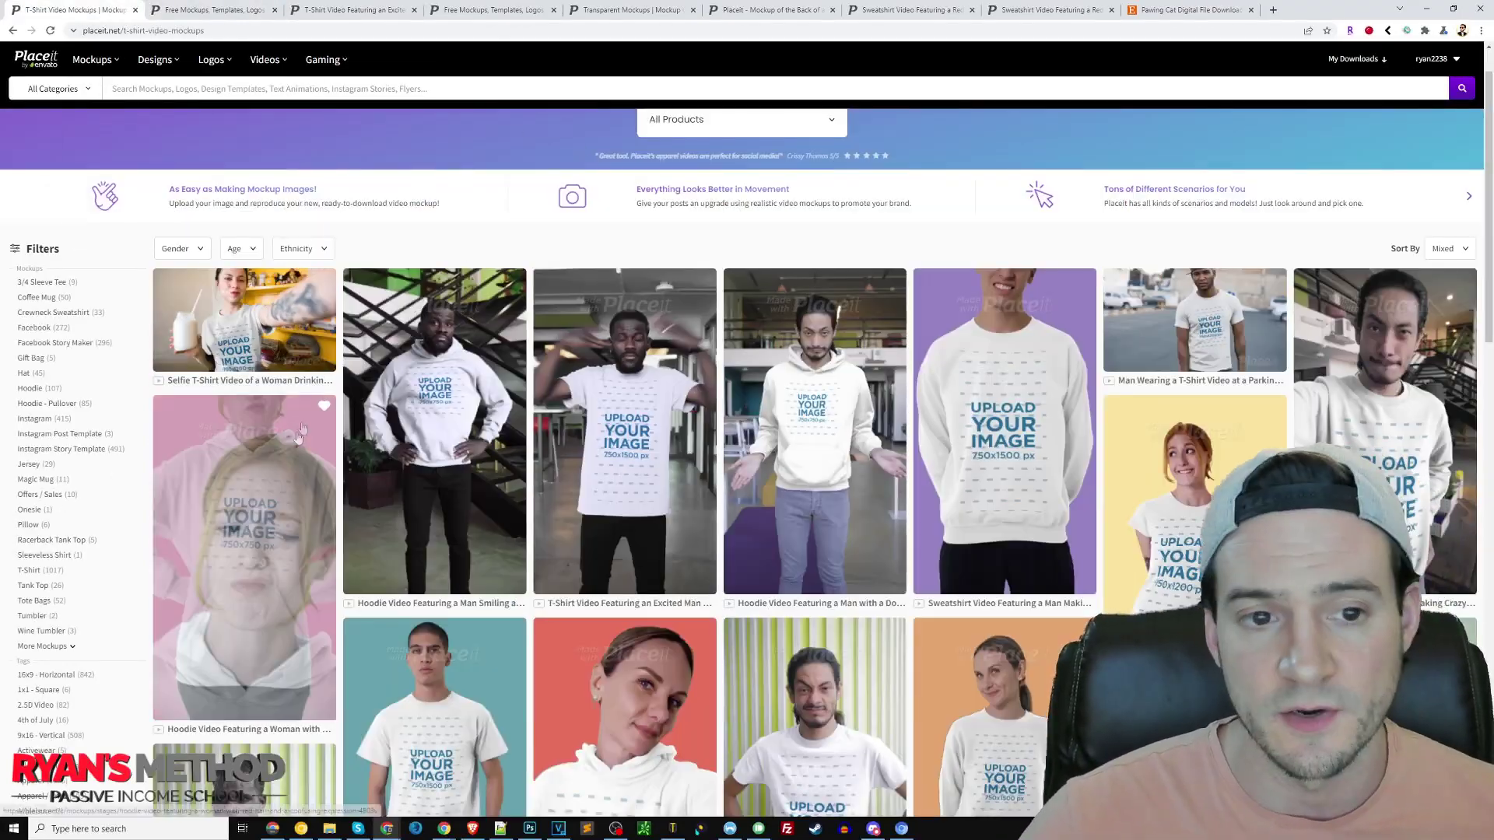
scroll(837, 469, "down", 3)
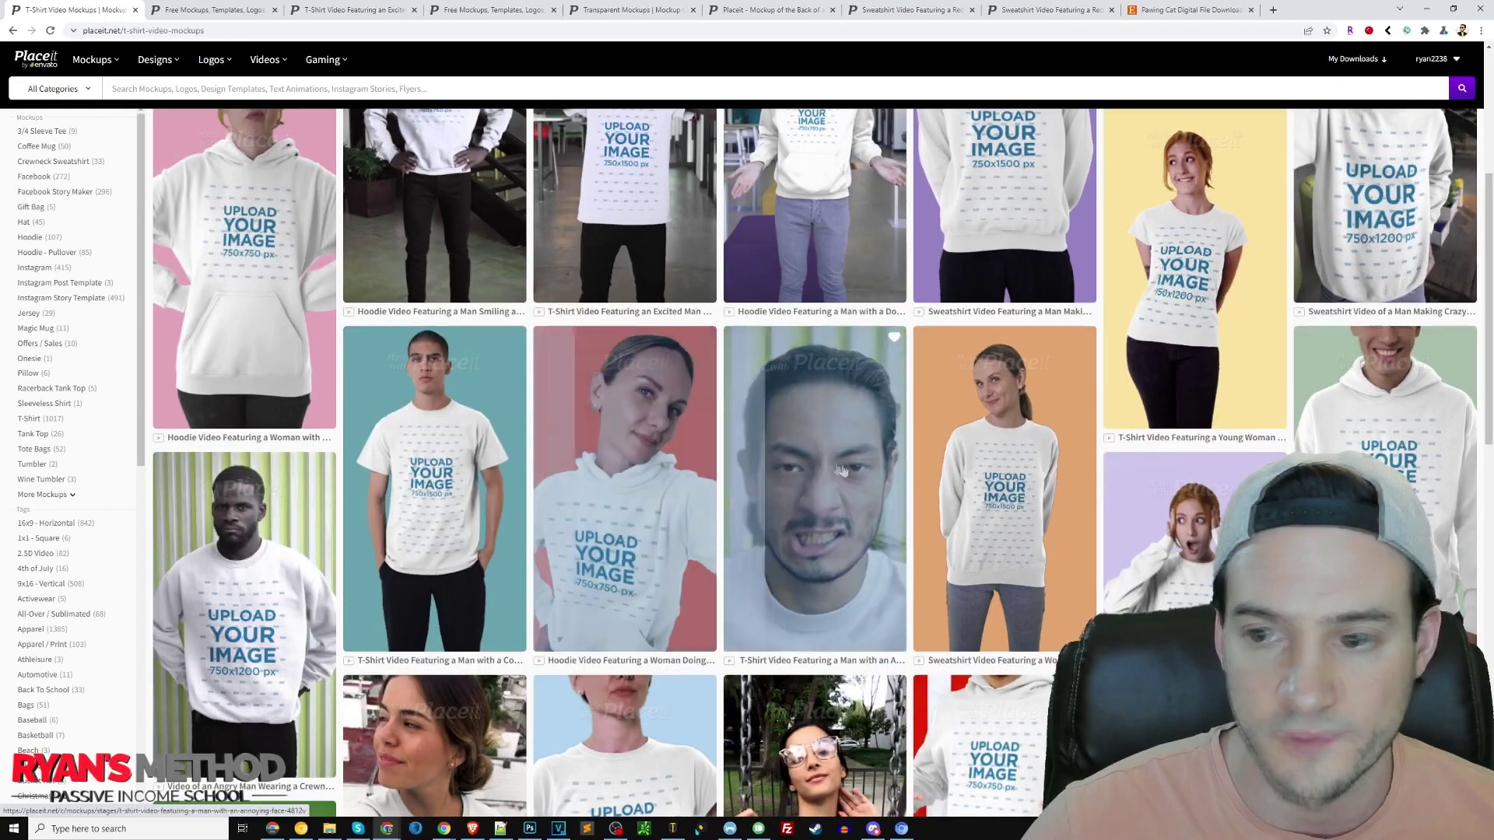
scroll(1089, 451, "down", 3)
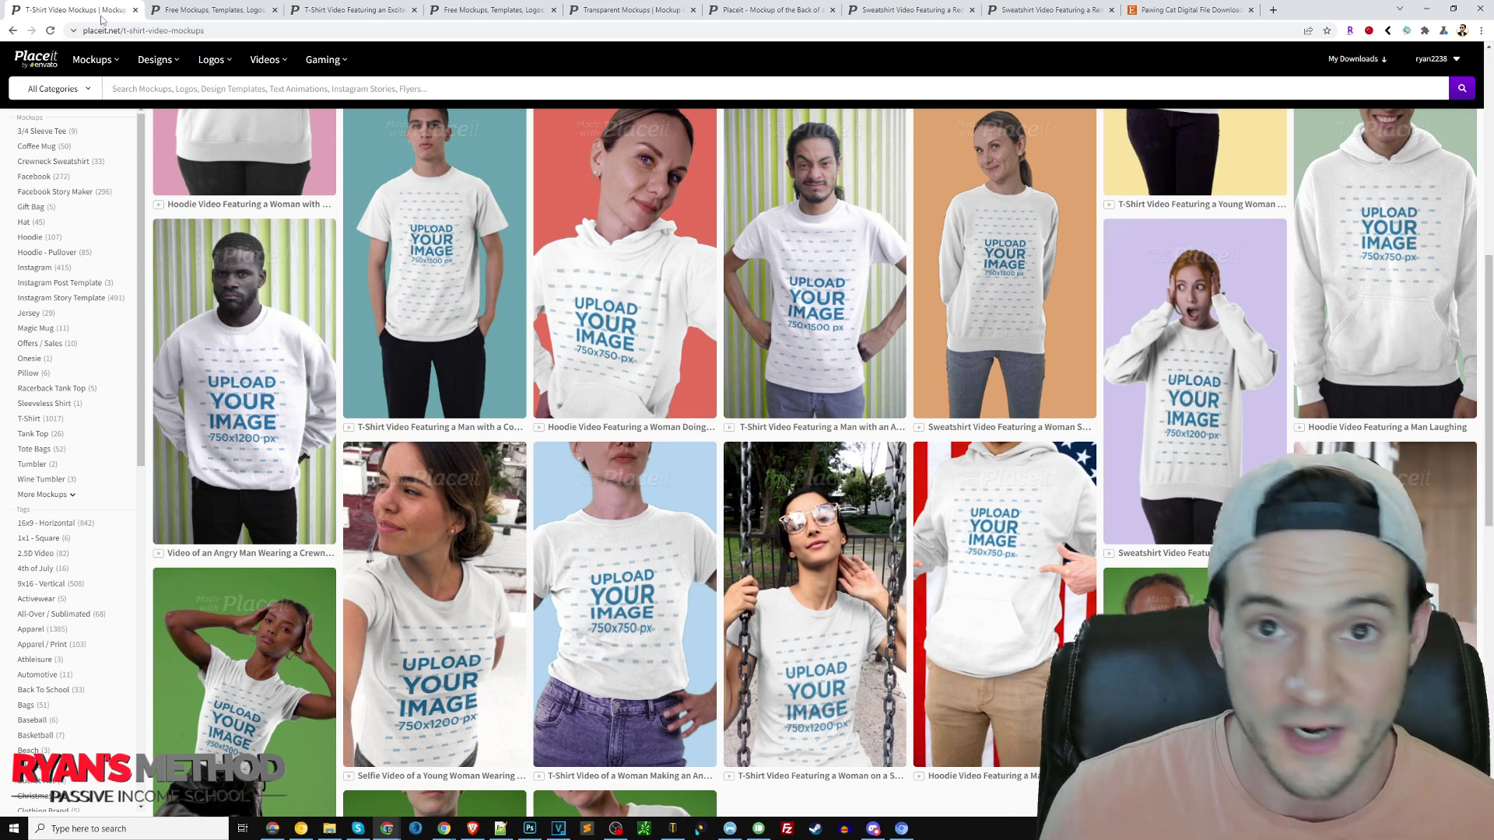
scroll(477, 288, "up", 3)
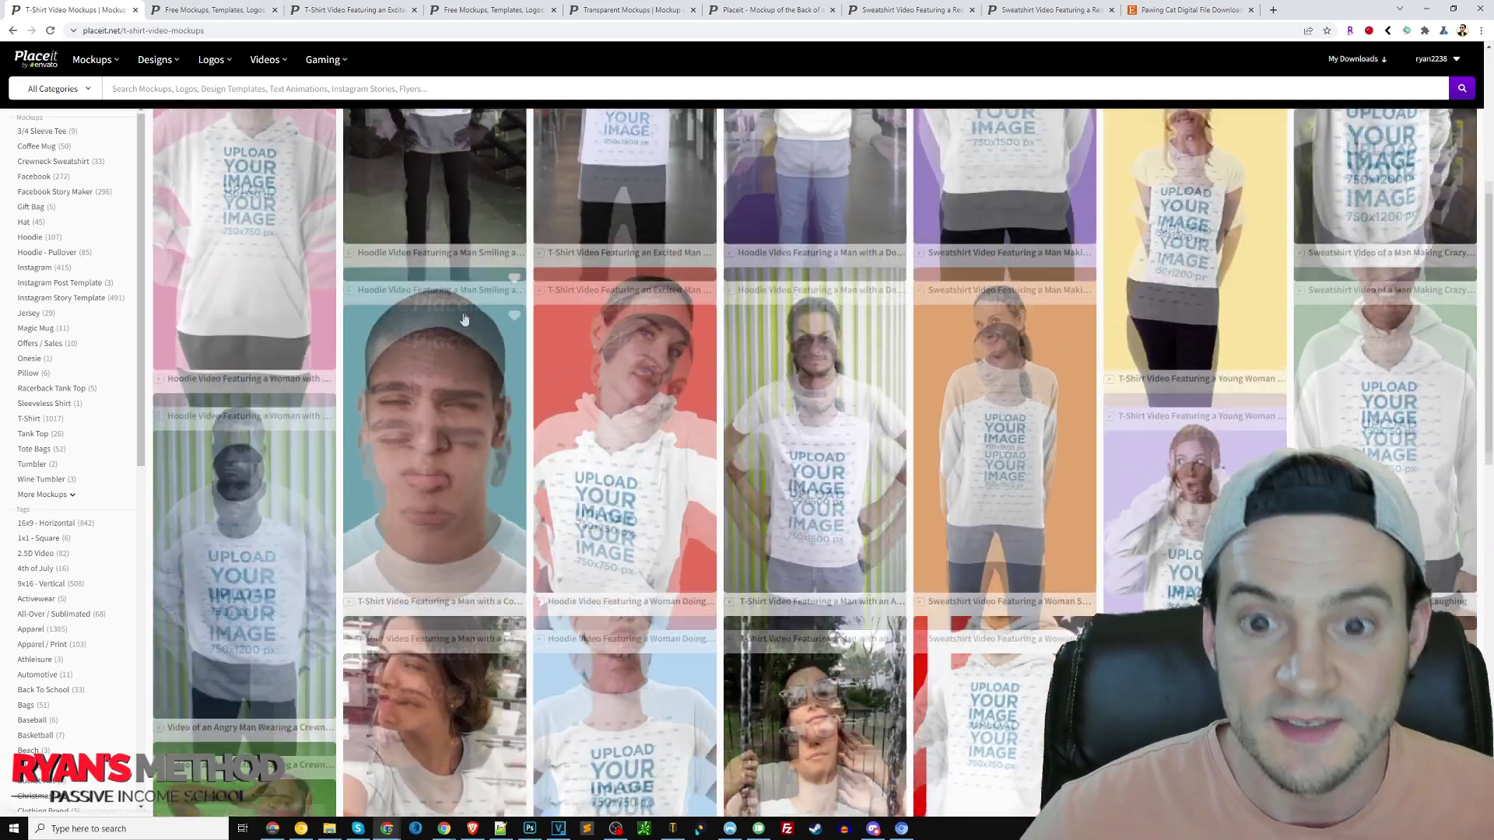
scroll(477, 288, "up", 2)
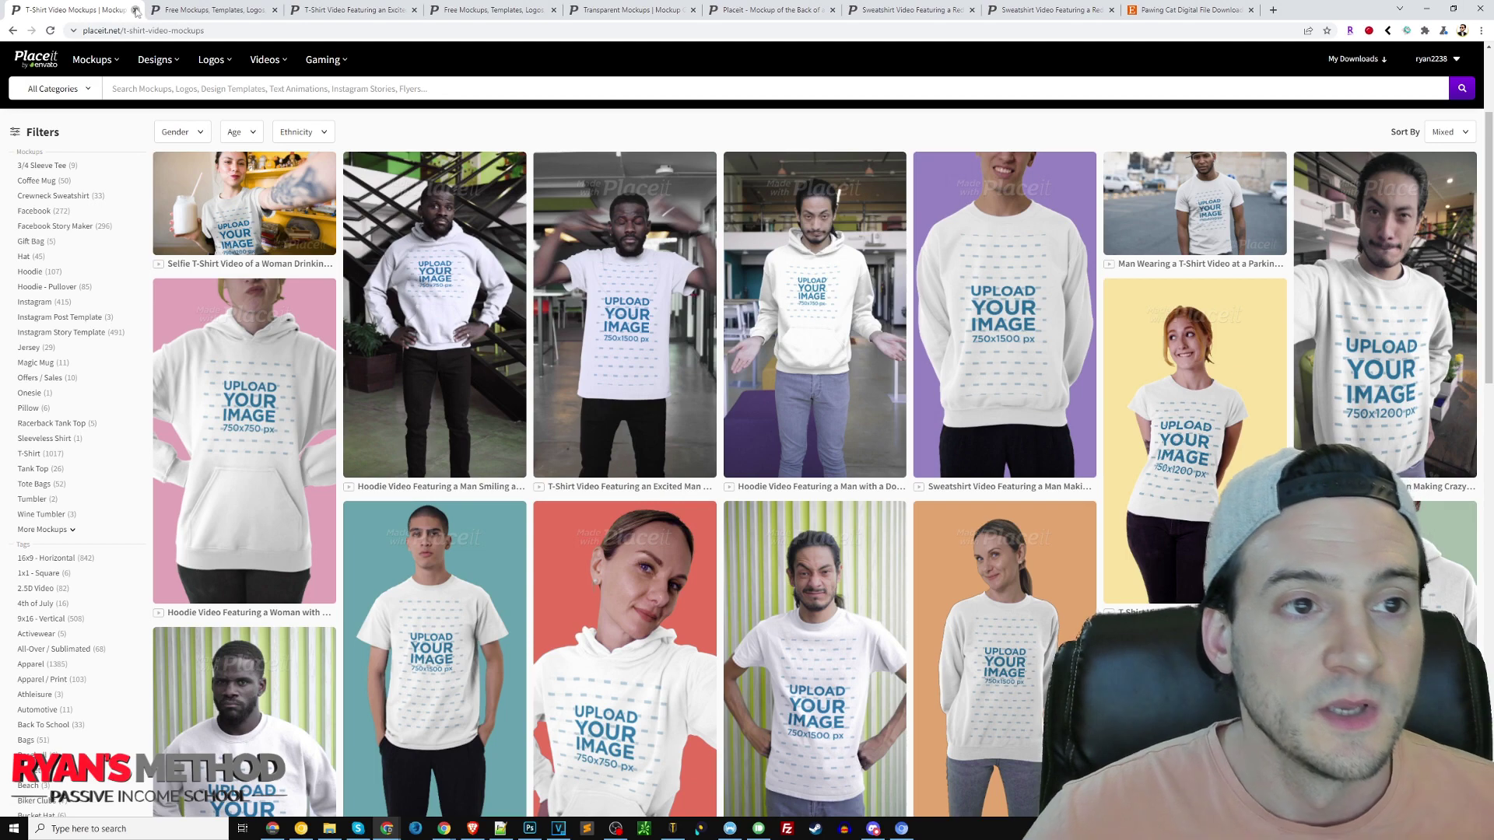
left_click(135, 11)
- Open the Hats, Hoodies and Leggings apparel mockup categories in separate new tabs
mouse_move(123, 137)
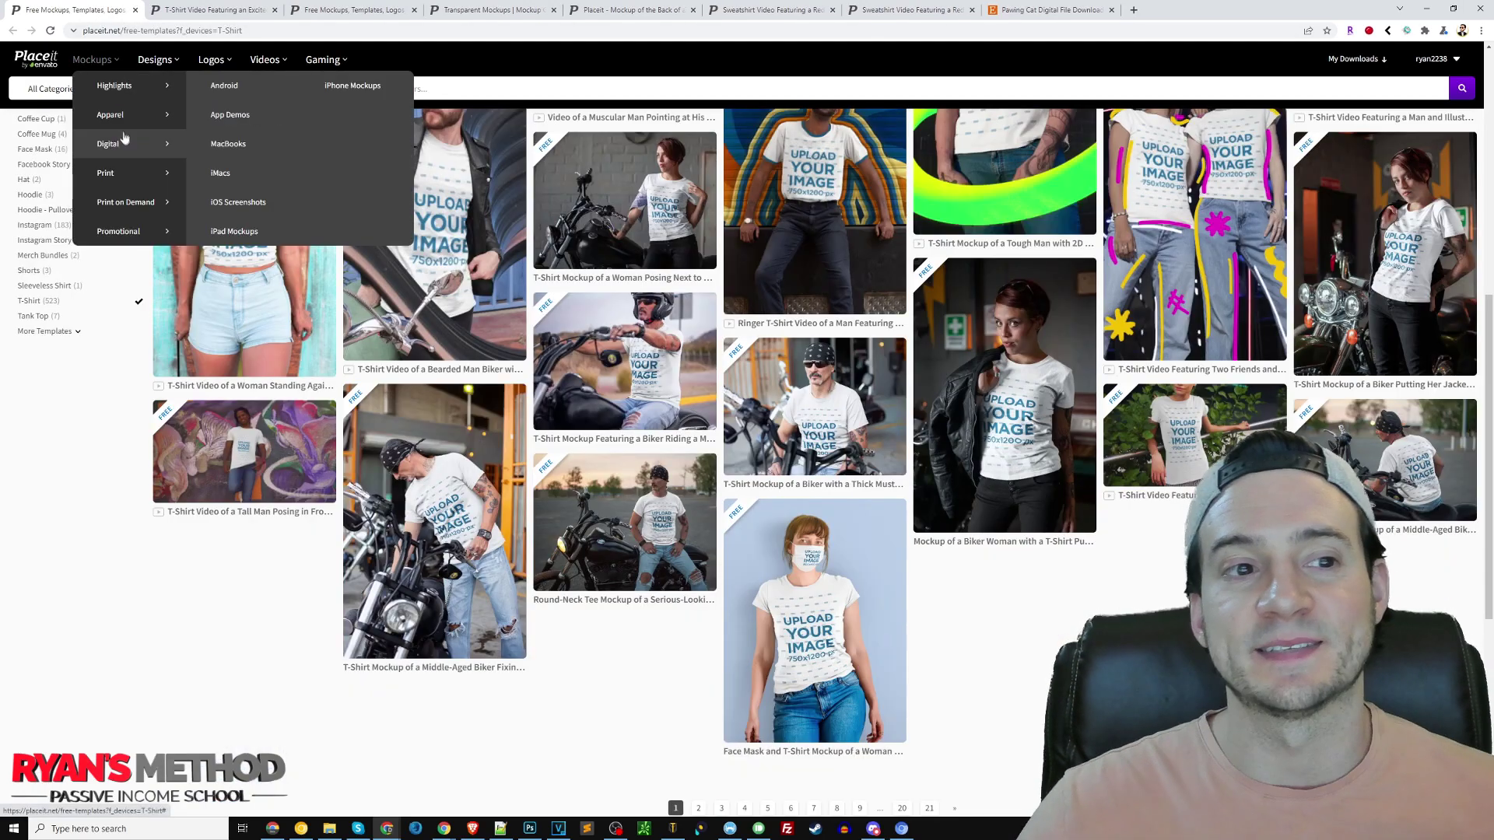
mouse_move(150, 81)
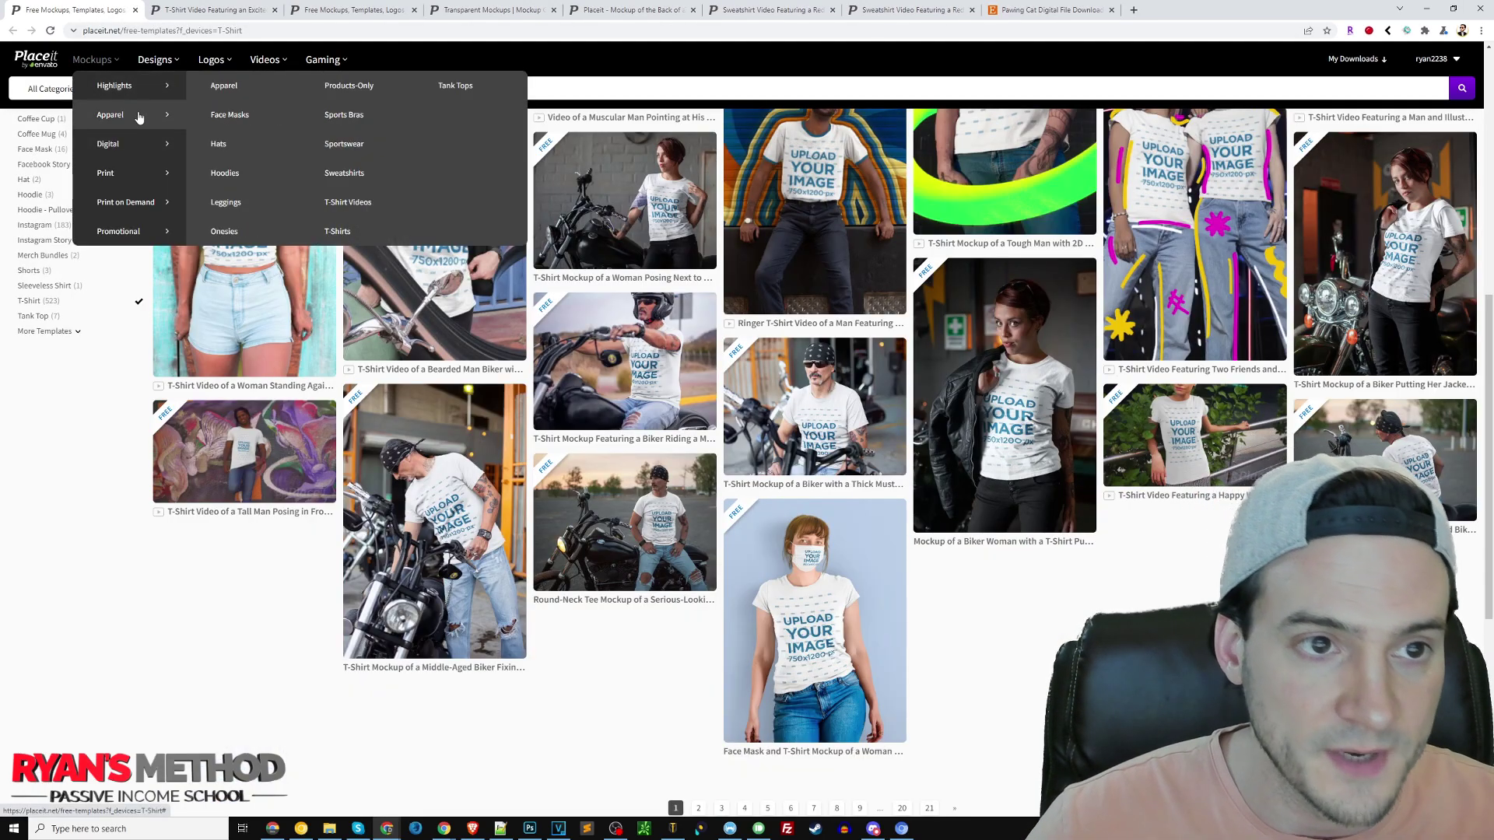
middle_click(219, 145)
middle_click(229, 203)
middle_click(234, 207)
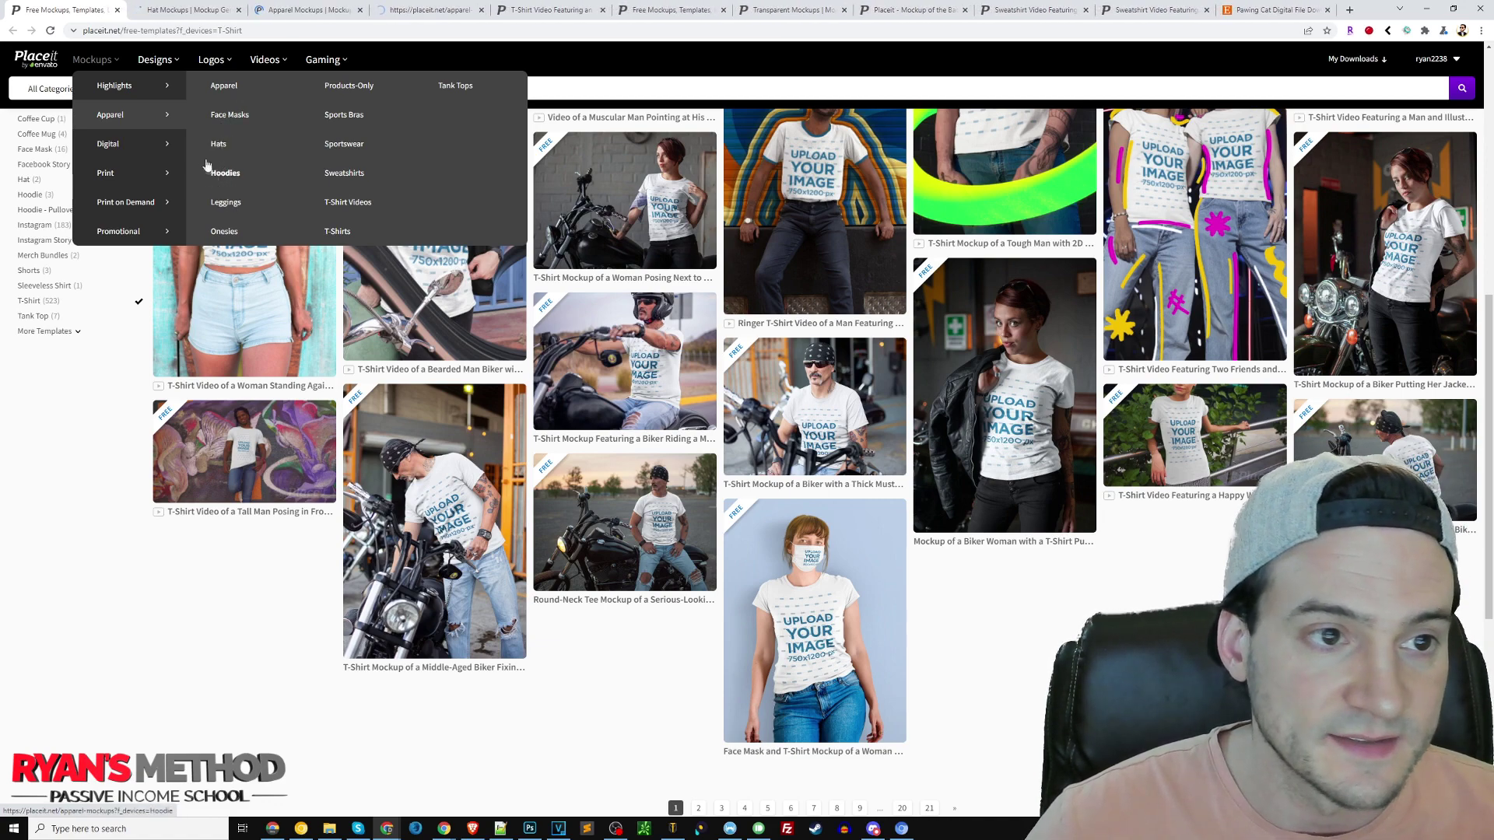
- Open the Android, MacBooks and iMacs digital mockup categories in separate new tabs
mouse_move(128, 147)
middle_click(229, 91)
middle_click(233, 145)
middle_click(221, 174)
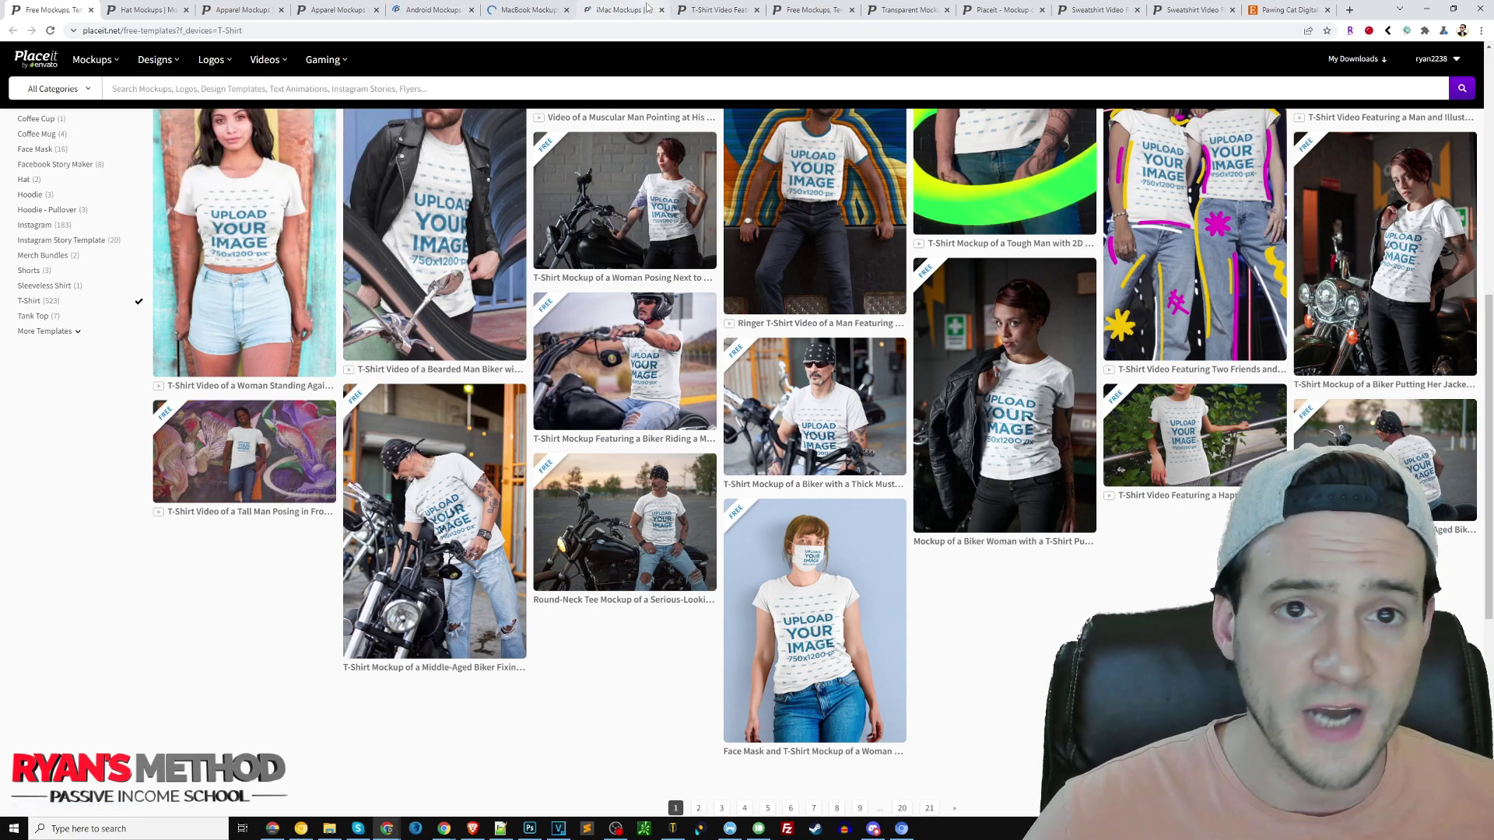
- Look through the iMac mockups and close both the iMac and MacBook mockup tabs
left_click(622, 10)
scroll(656, 283, "down", 3)
scroll(709, 235, "up", 3)
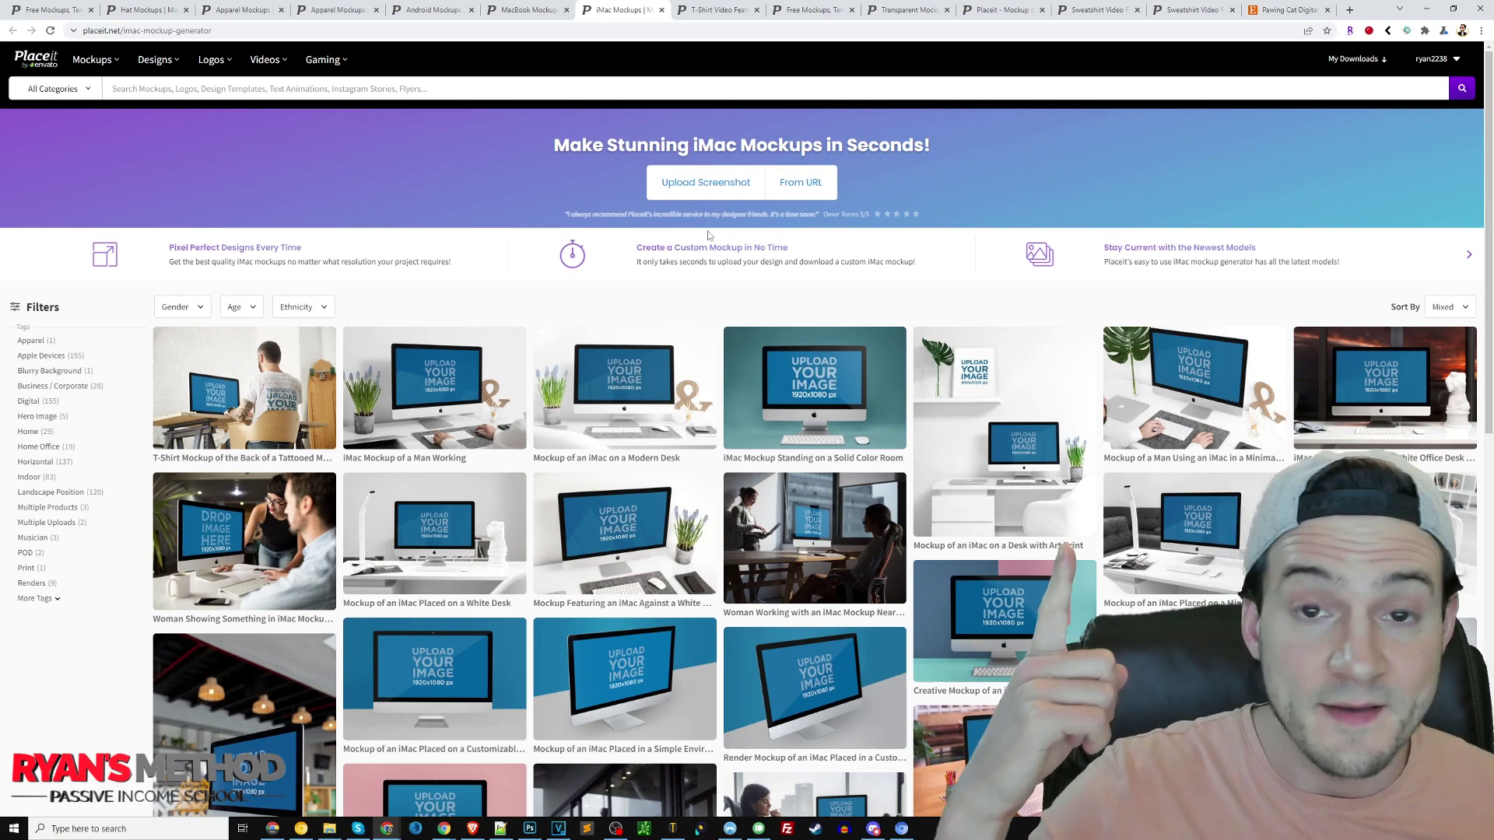
left_click(661, 10)
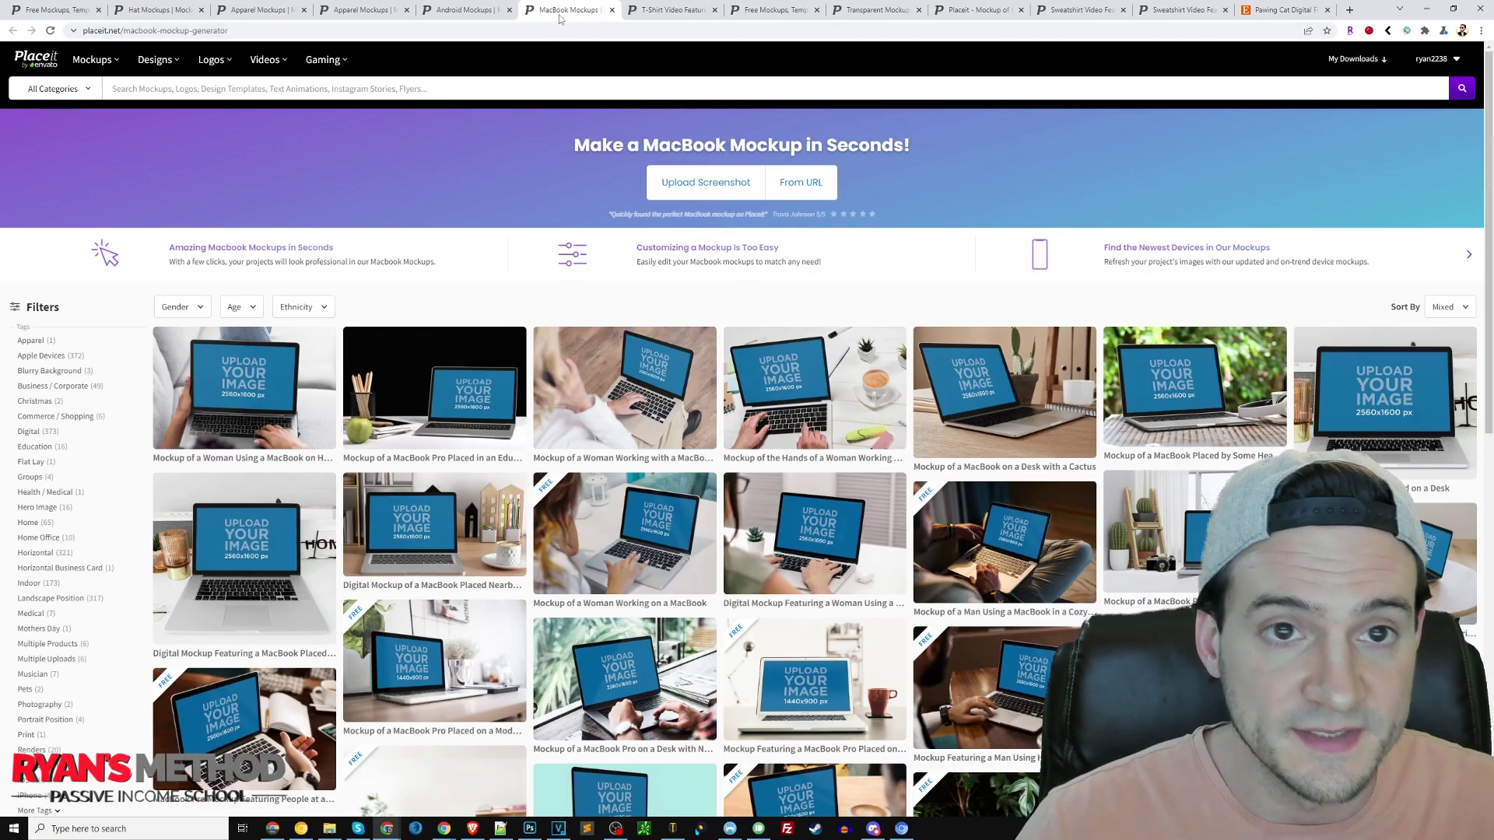
left_click(565, 9)
- Look through the Android device mockups and close their tab
scroll(494, 93, "down", 2)
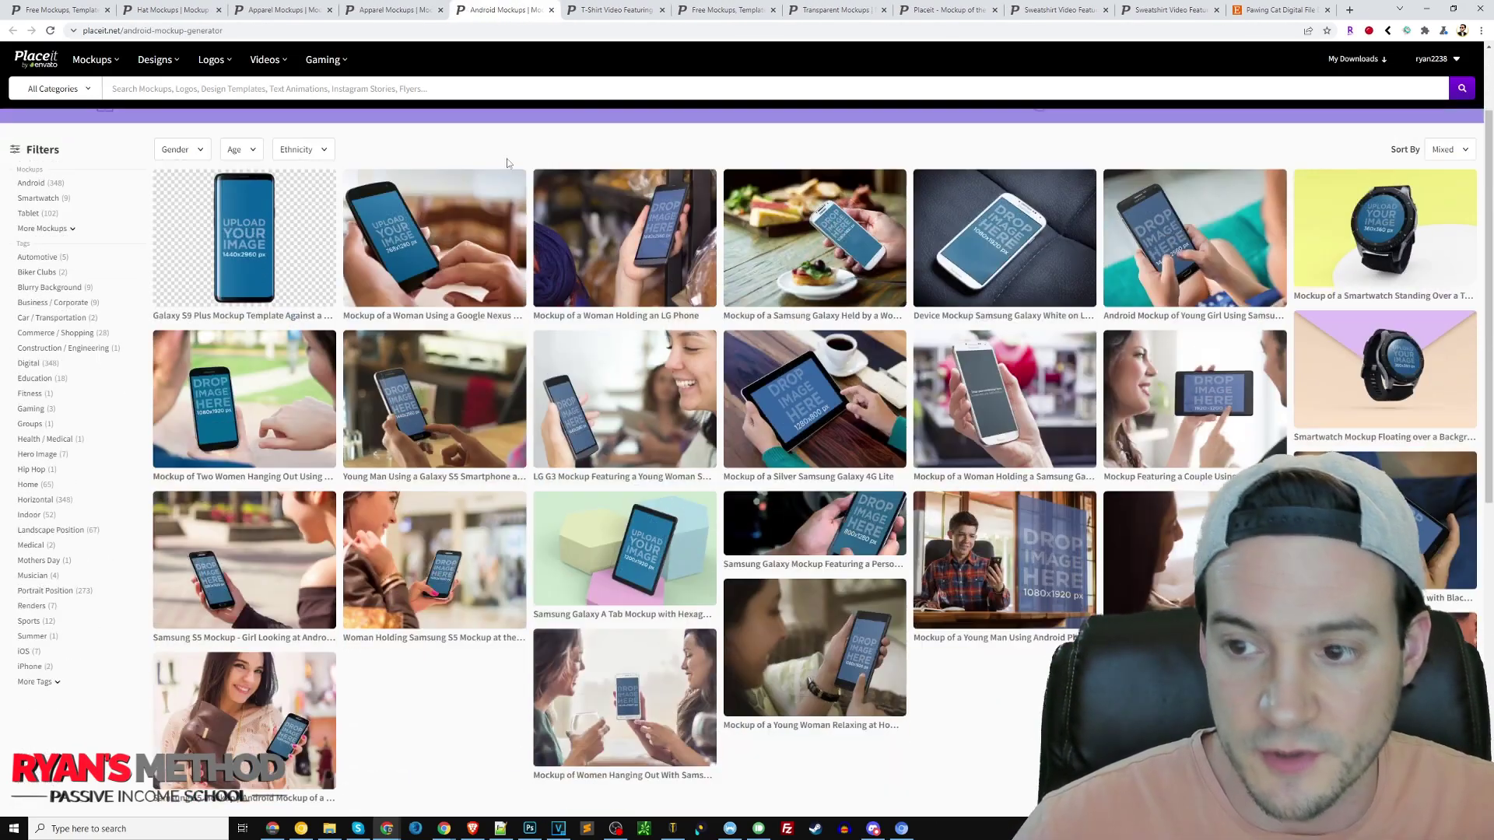
scroll(505, 132, "up", 2)
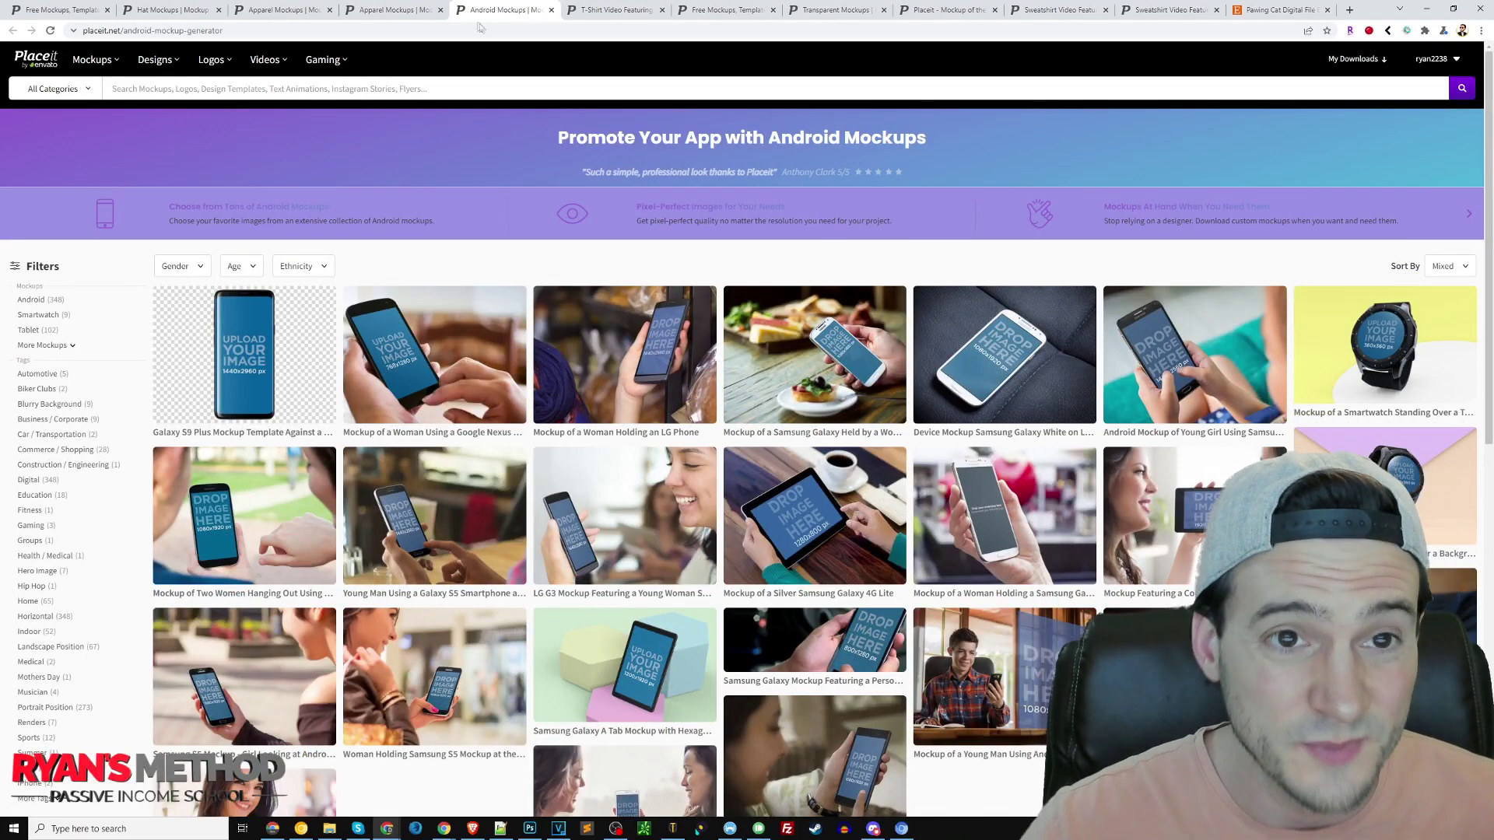
left_click(551, 10)
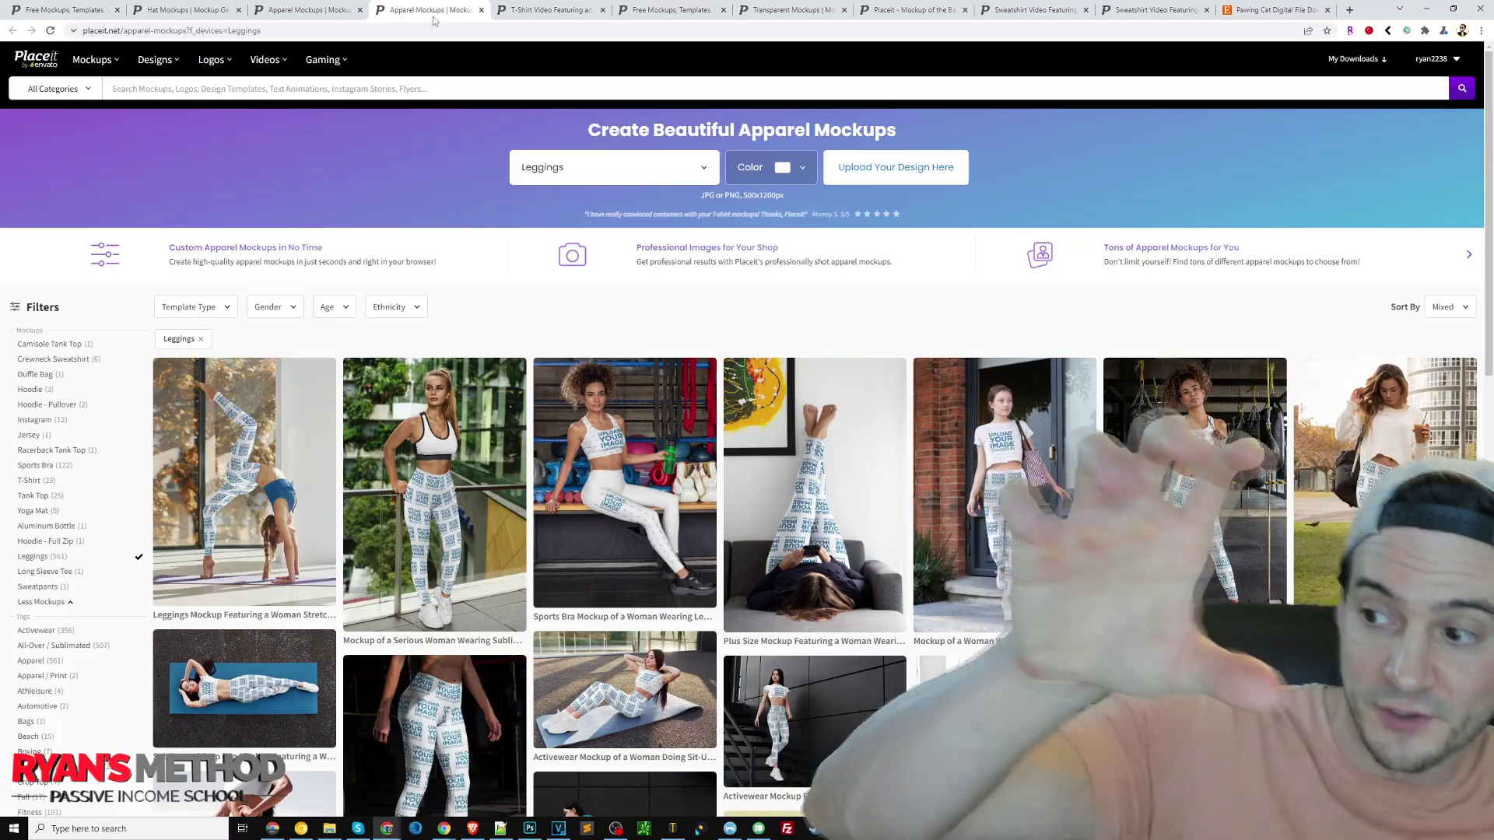
- Look through the leggings and hoodie apparel mockups, closing each category's tab after viewing it
scroll(426, 374, "down", 8)
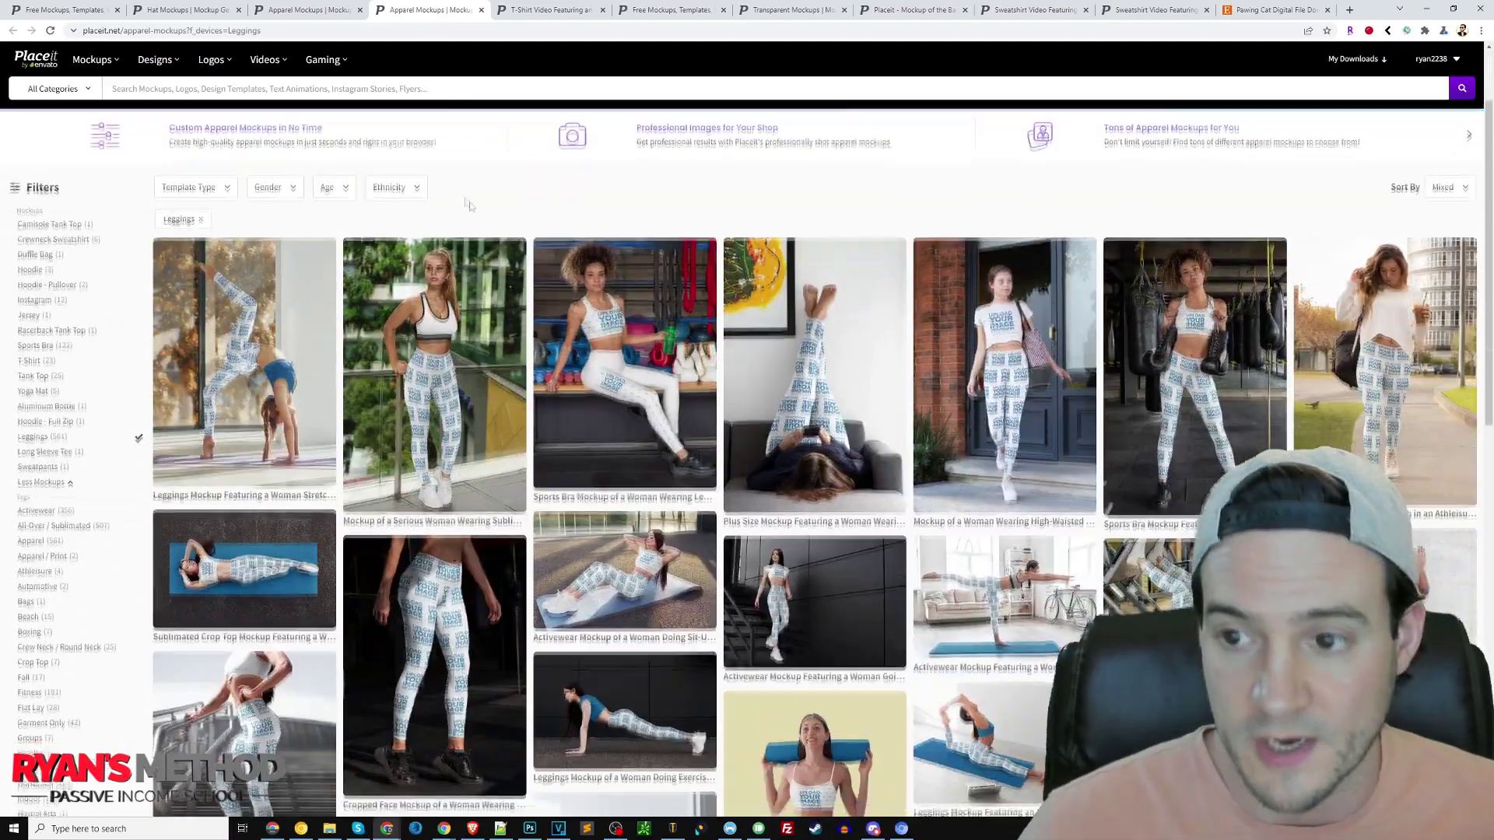
scroll(425, 374, "up", 8)
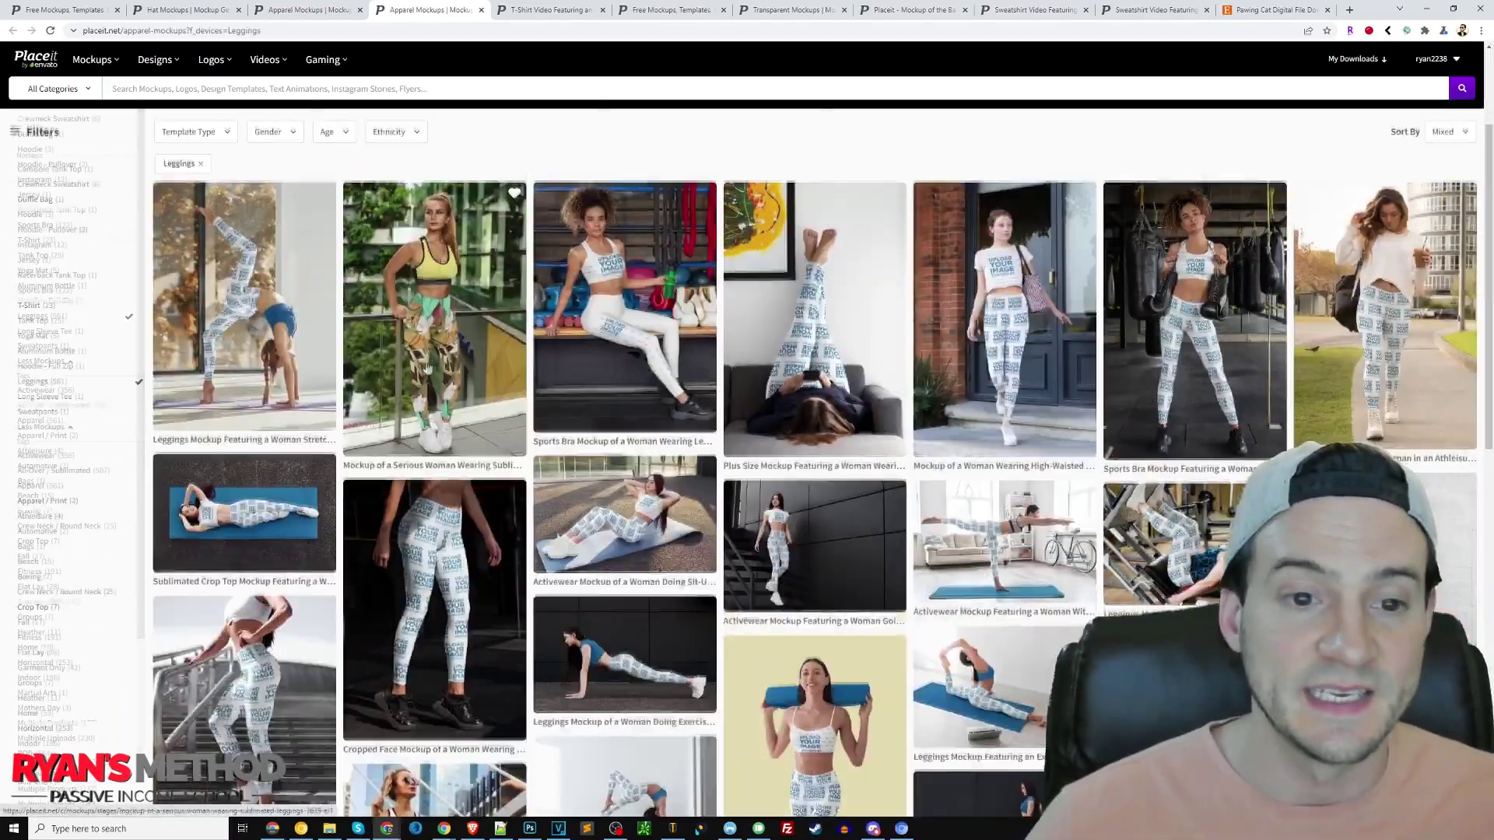
middle_click(379, 18)
scroll(361, 129, "down", 3)
scroll(255, 76, "up", 3)
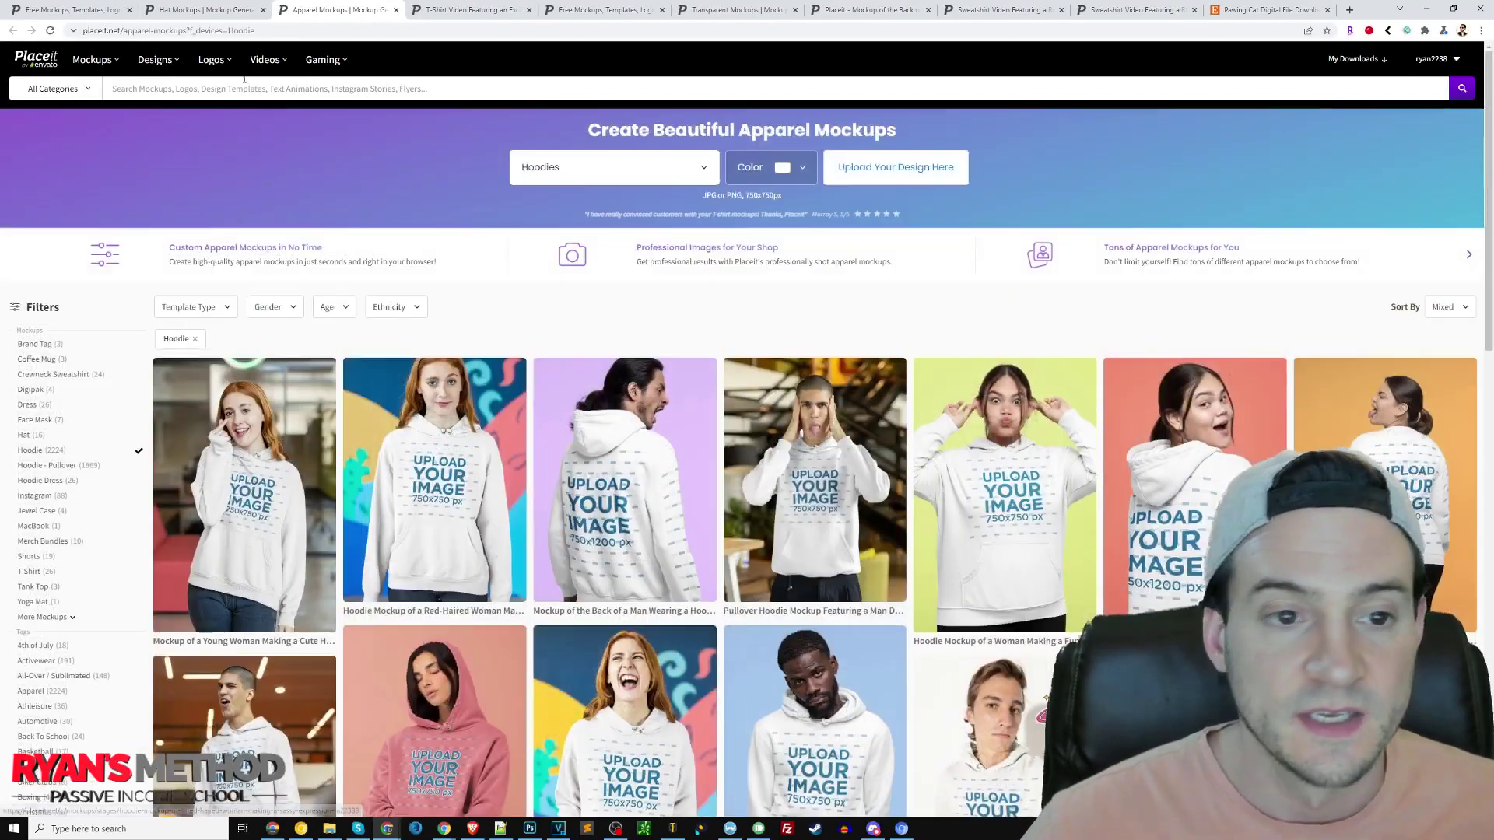
key("ctrl+w")
- Look through the hat mockups and close their tab
scroll(315, 183, "down", 2)
scroll(315, 183, "down", 5)
scroll(218, 215, "up", 4)
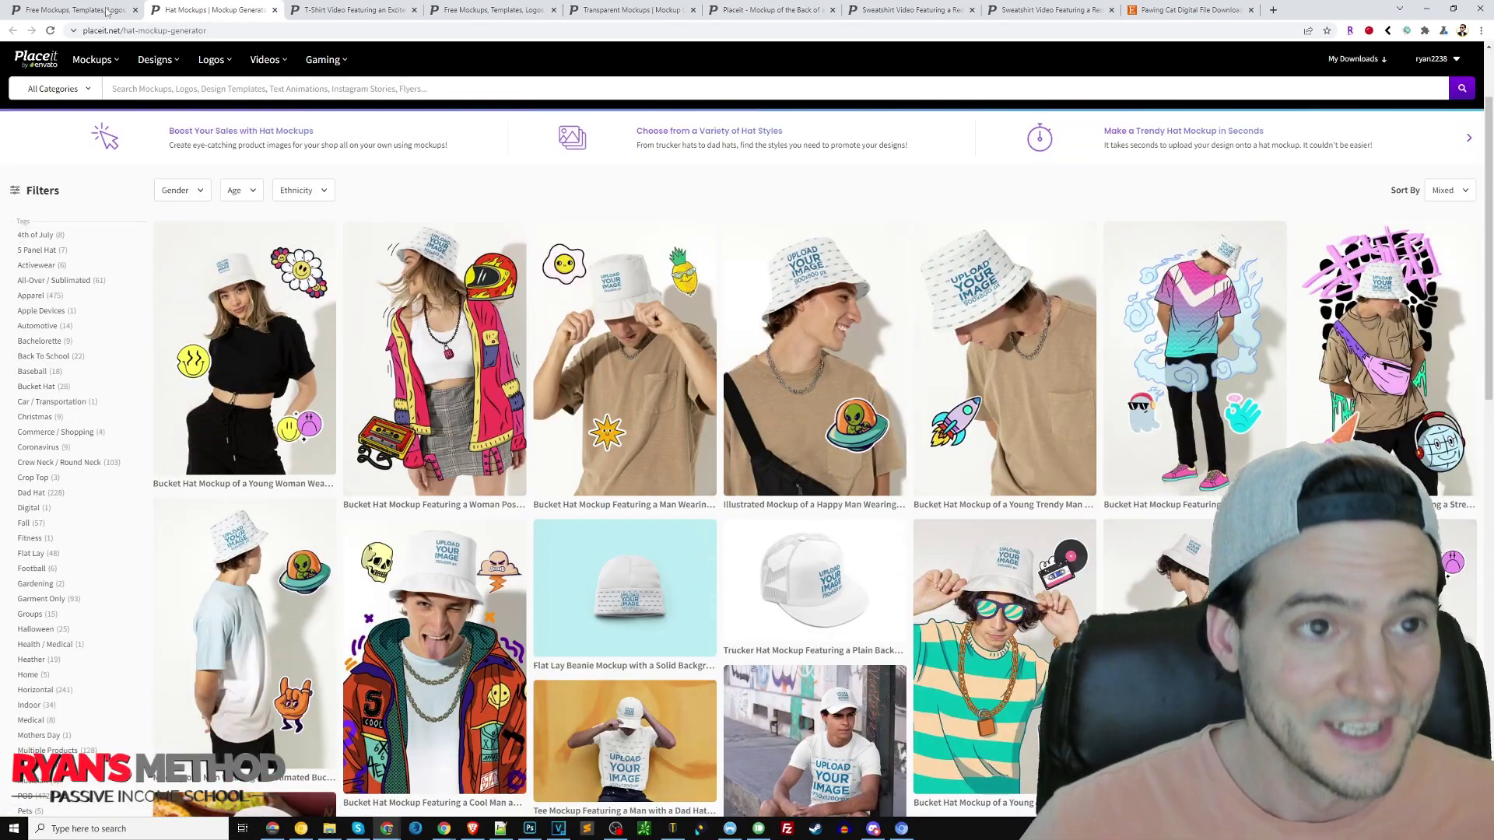
key("ctrl+w")
- Open the Books and Business Cards print mockup categories in new tabs, view the business card mockups and switch to the book mockups
mouse_move(109, 115)
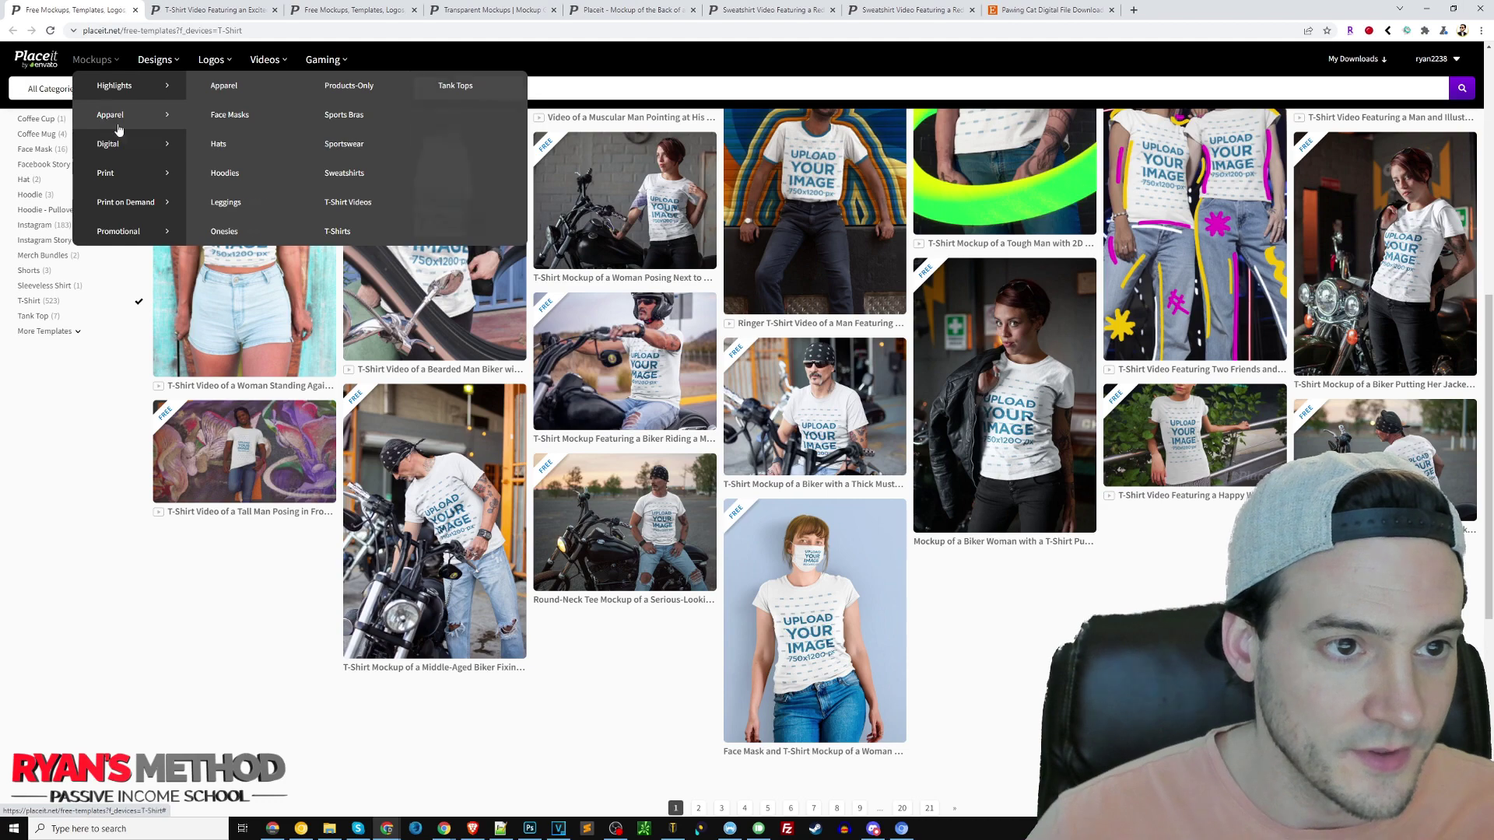
mouse_move(176, 185)
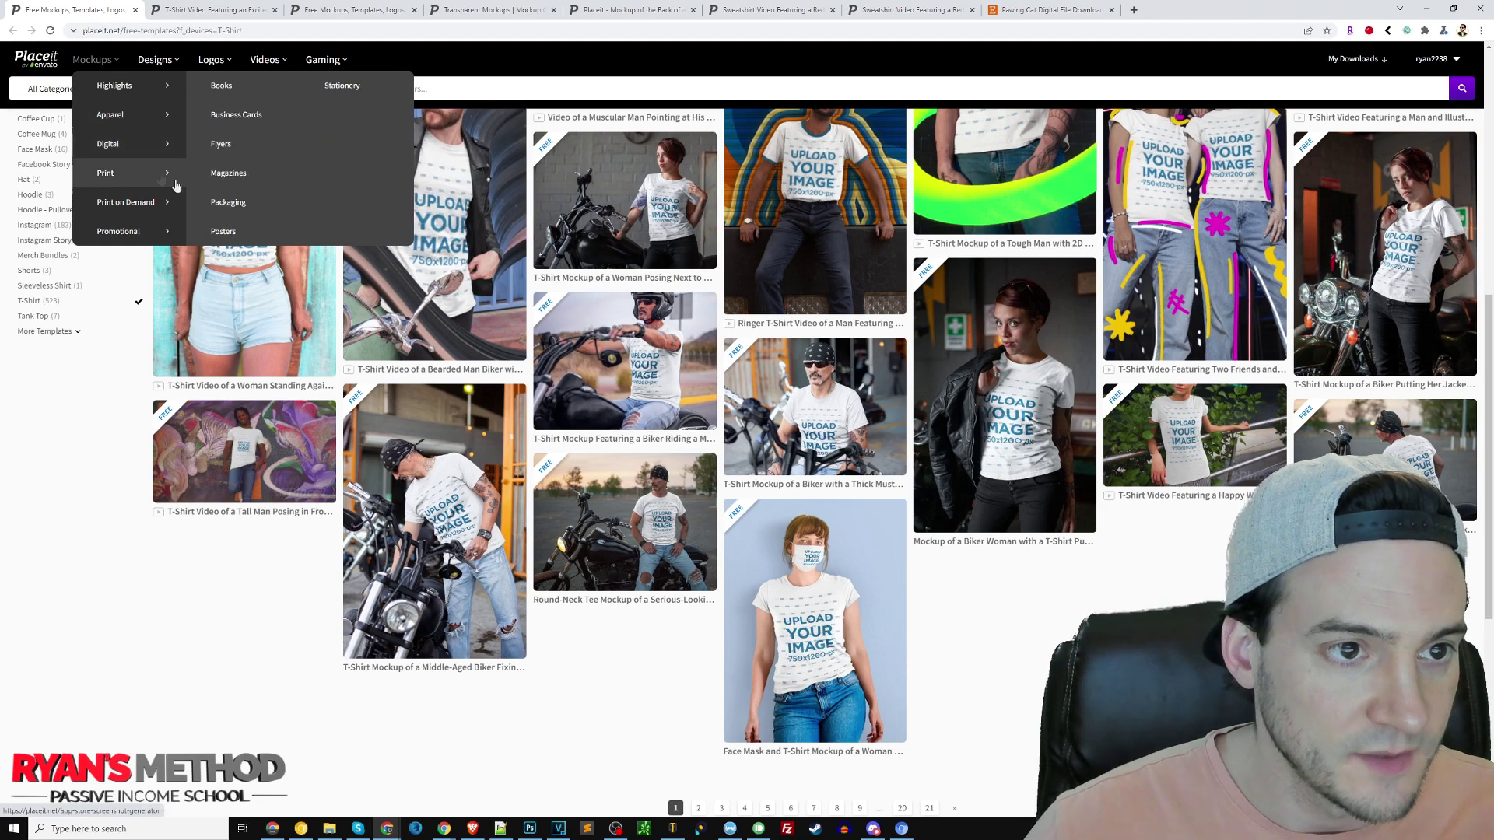
middle_click(233, 92)
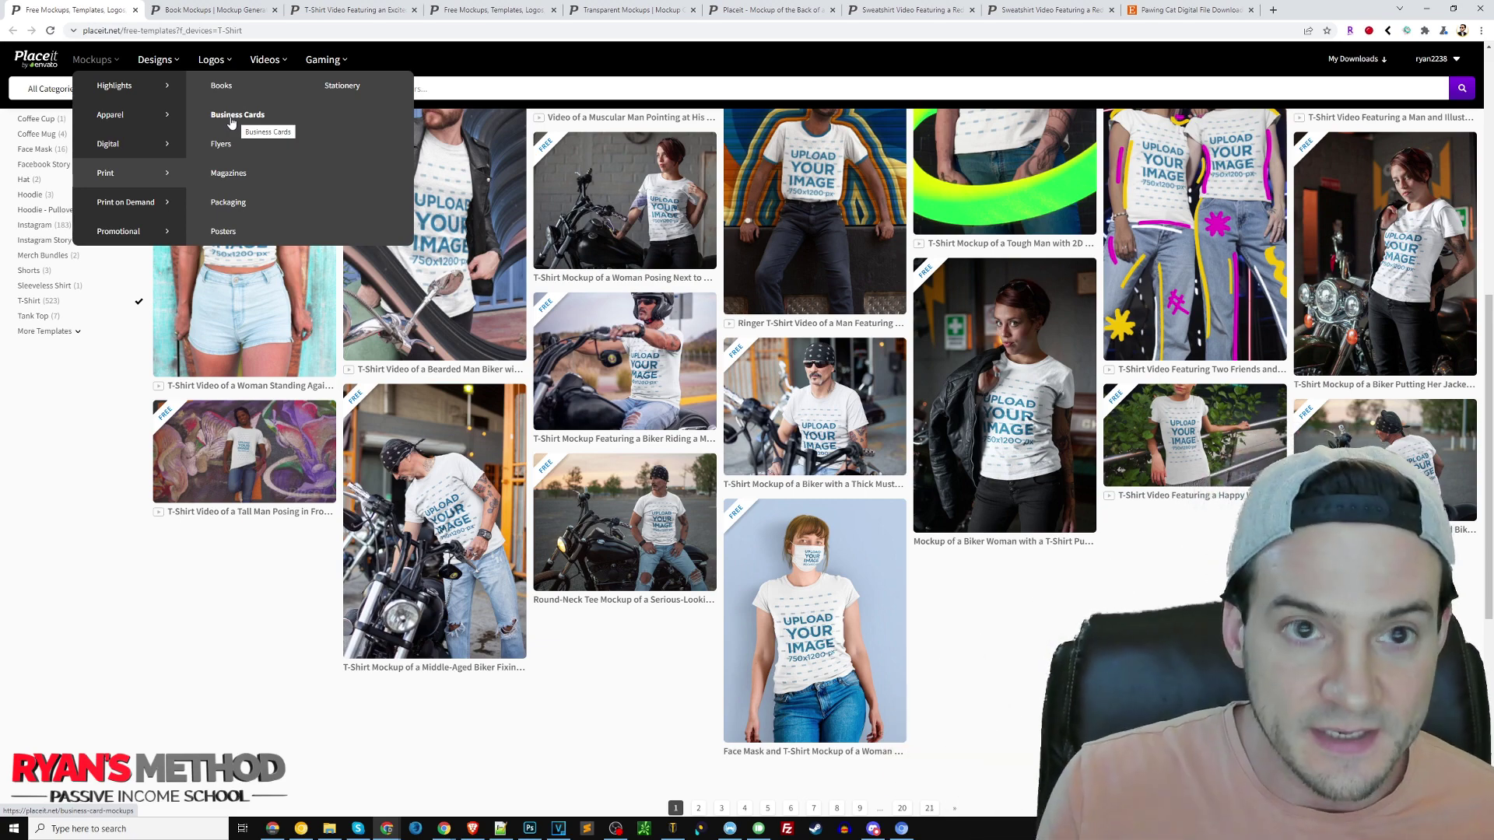
middle_click(231, 120)
left_click(326, 10)
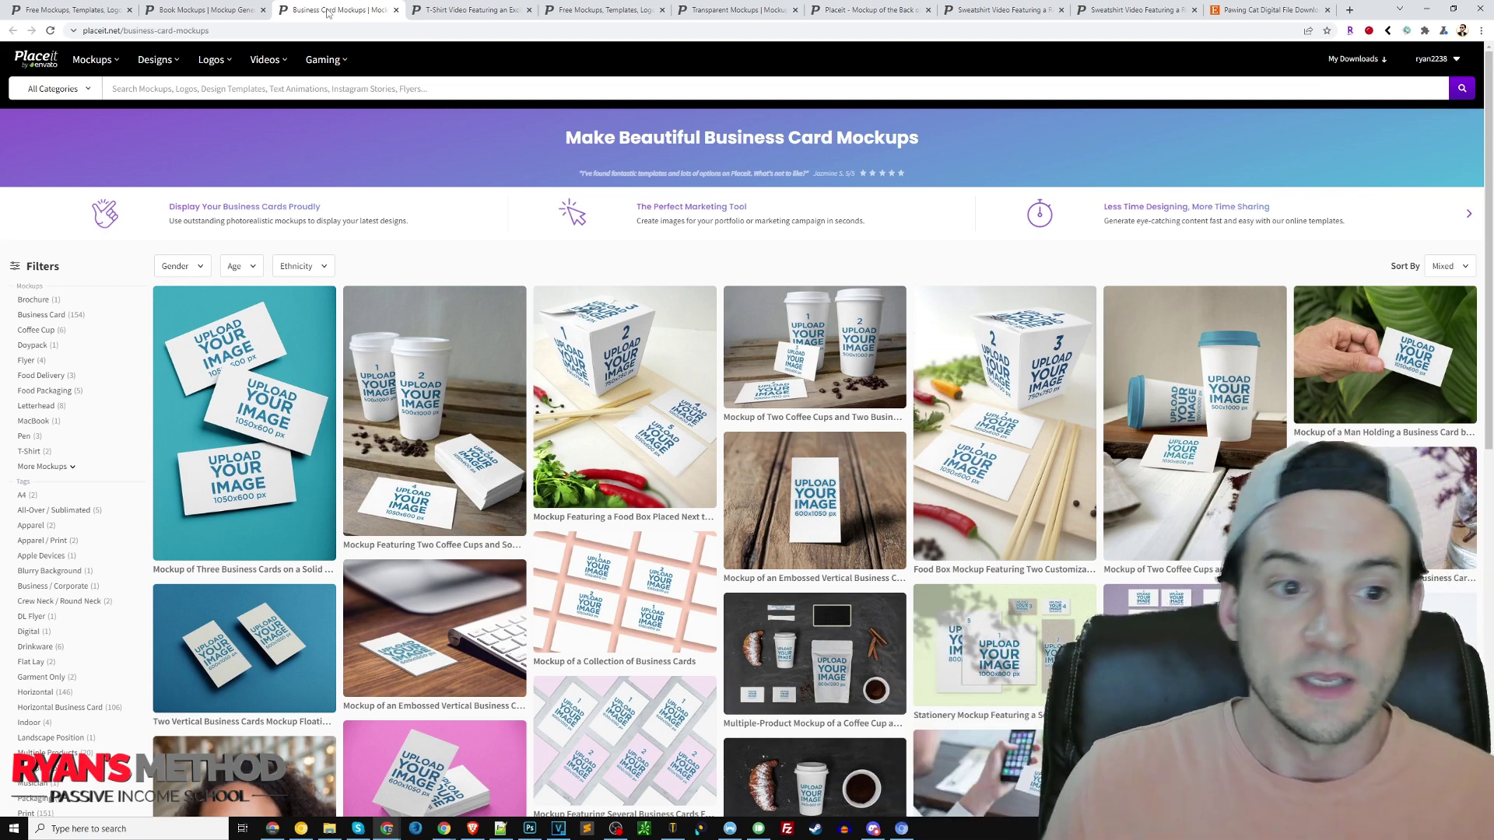
left_click(203, 10)
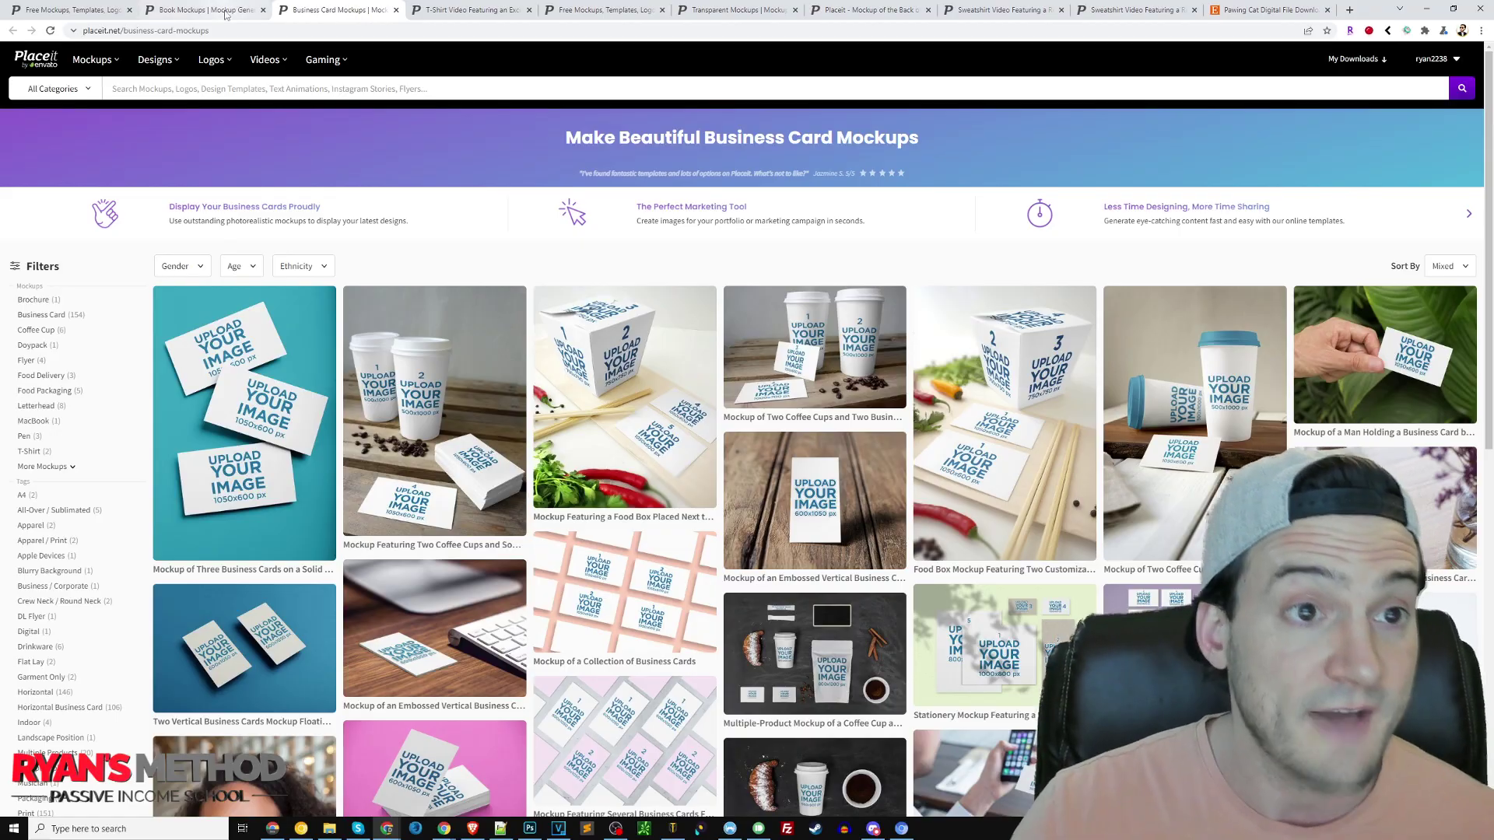
- Look through the book mockups and close their tab
scroll(974, 76, "down", 3)
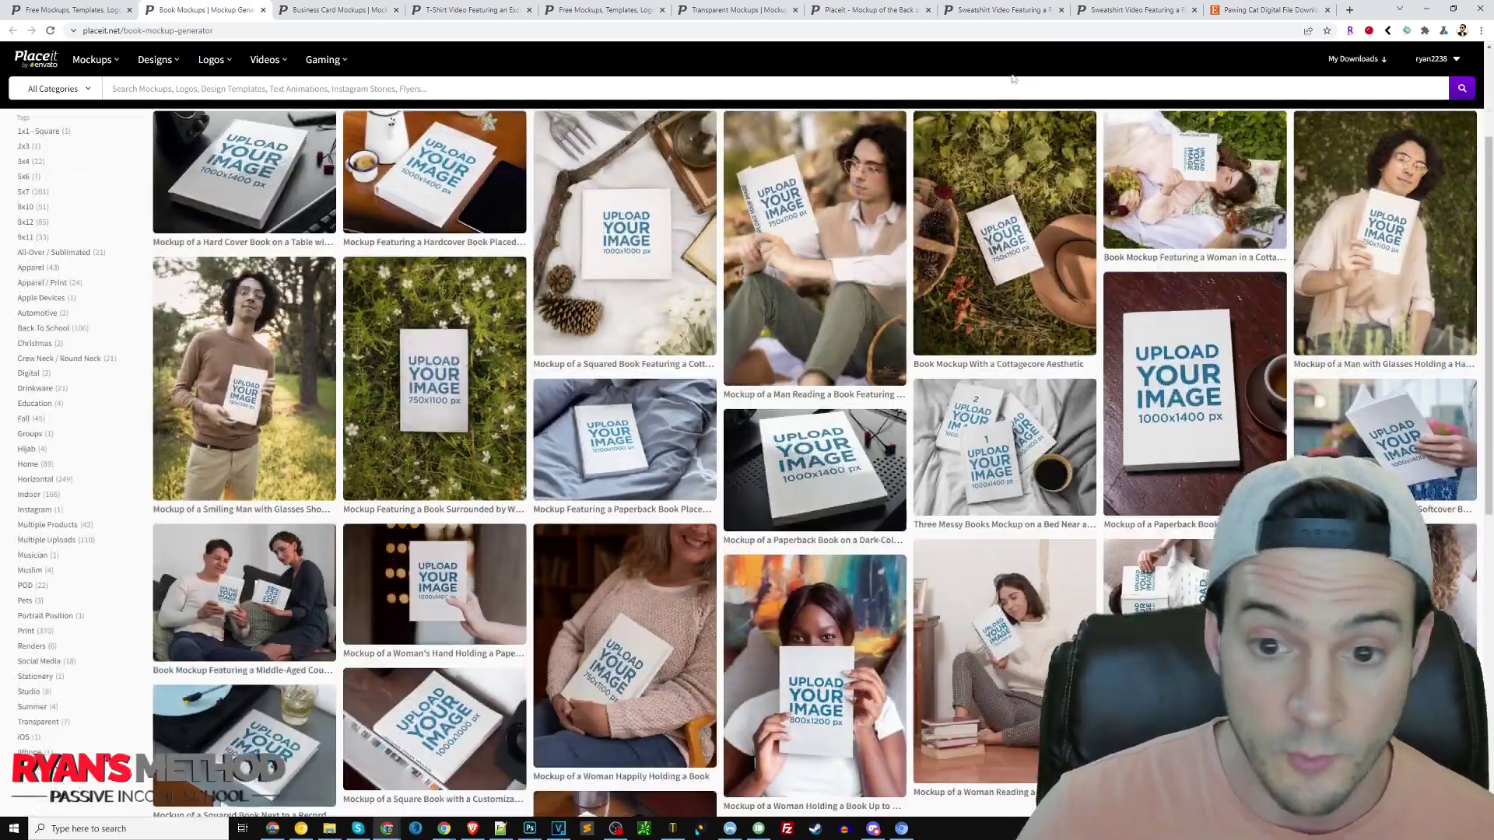
scroll(968, 101, "up", 3)
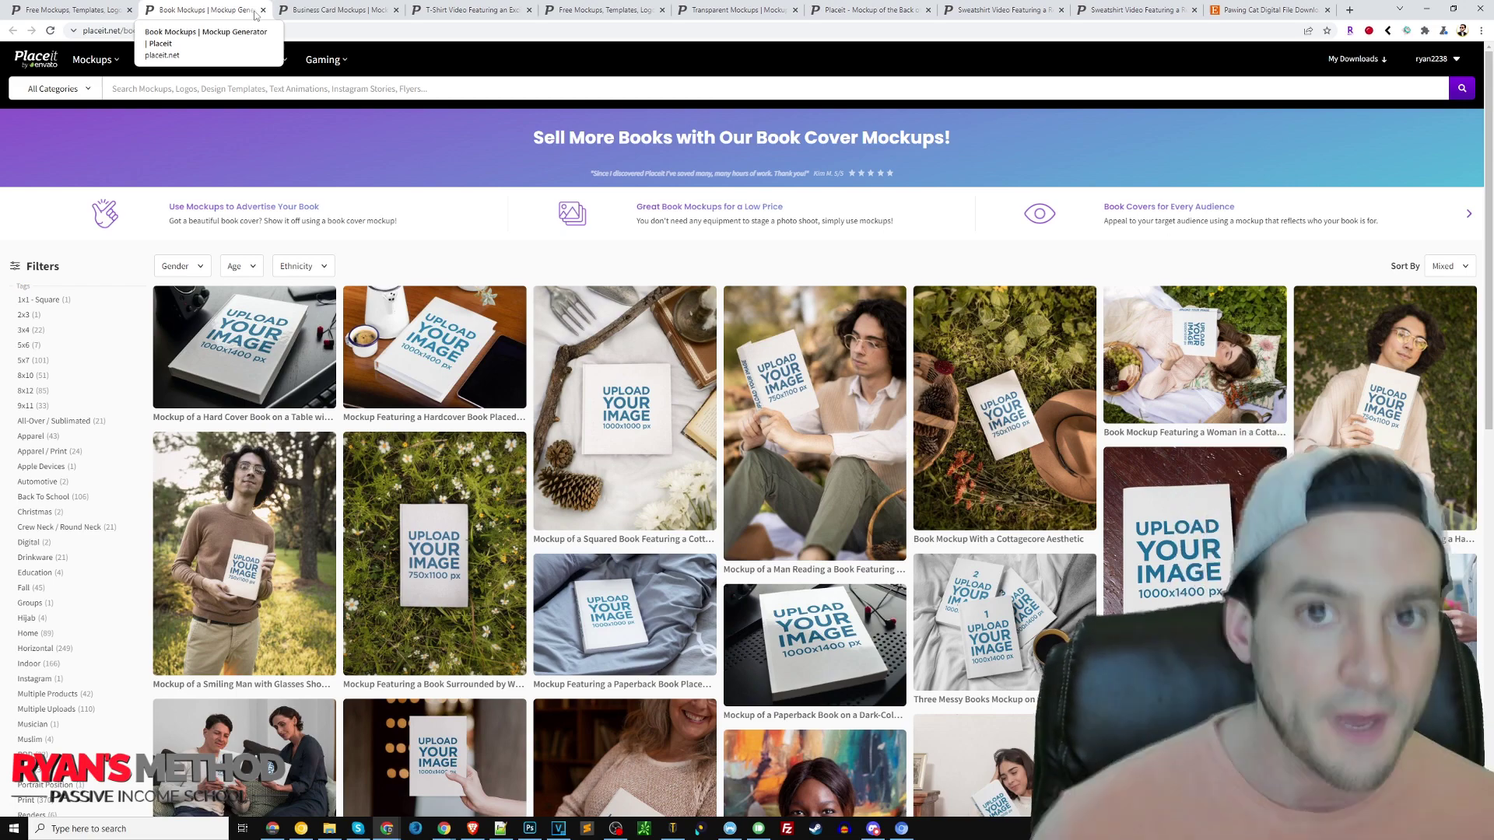
left_click(263, 11)
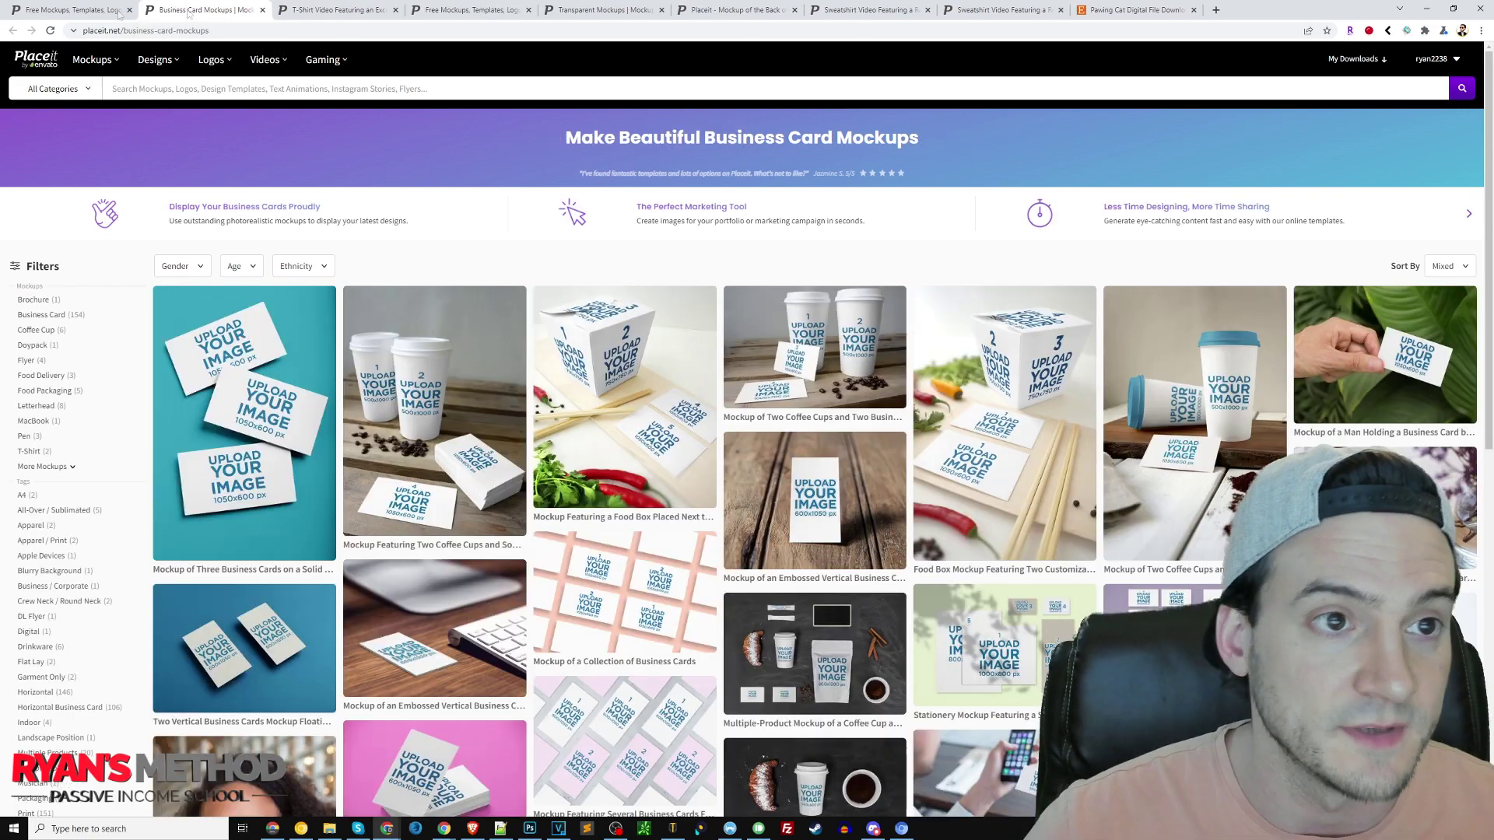
- Return to the top of the free T-shirt templates page, and close its tab and the business card mockups tab
left_click(74, 11)
scroll(153, 124, "up", 10)
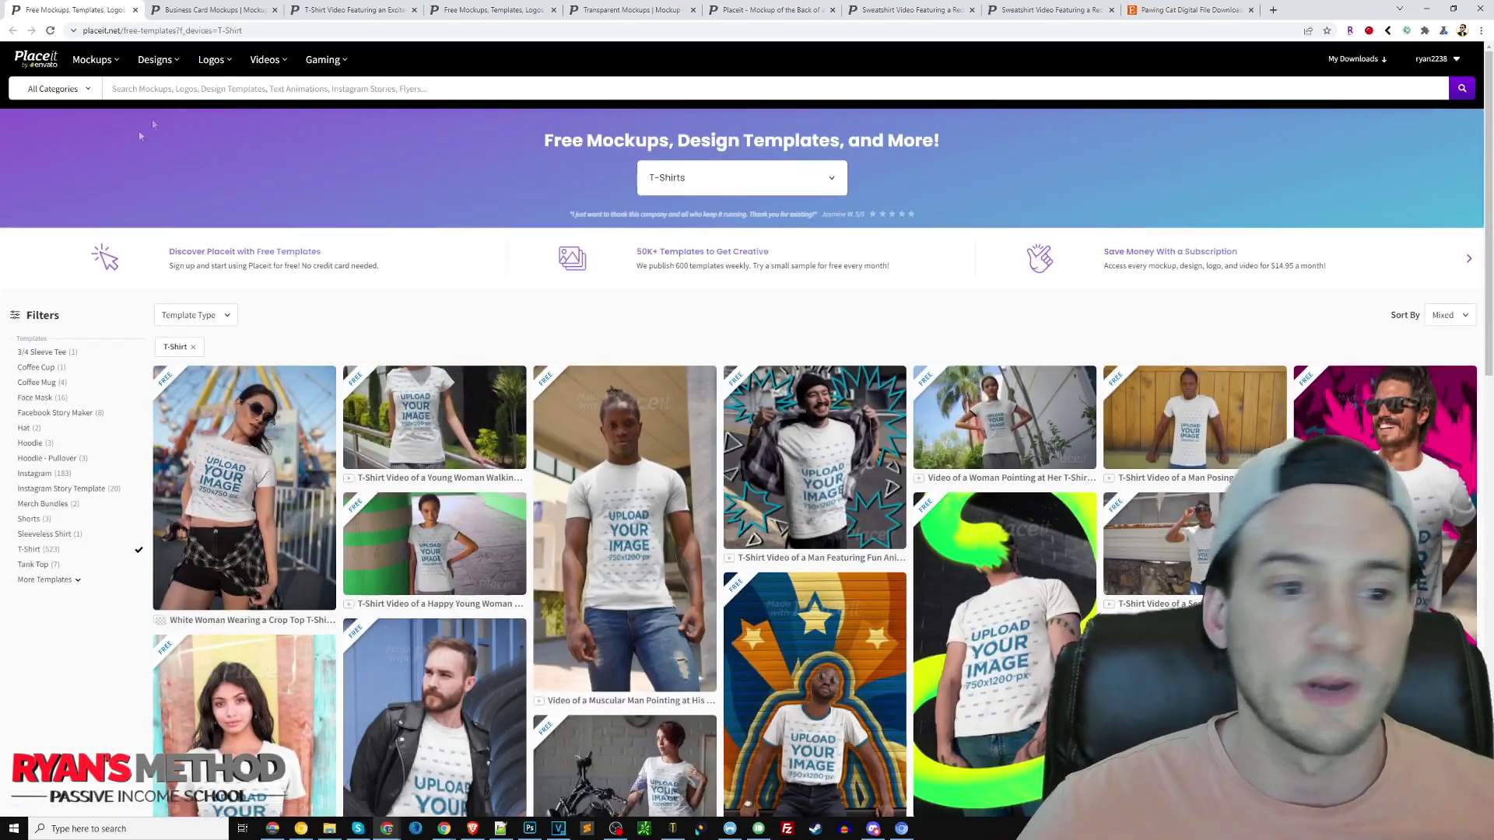
left_click(136, 10)
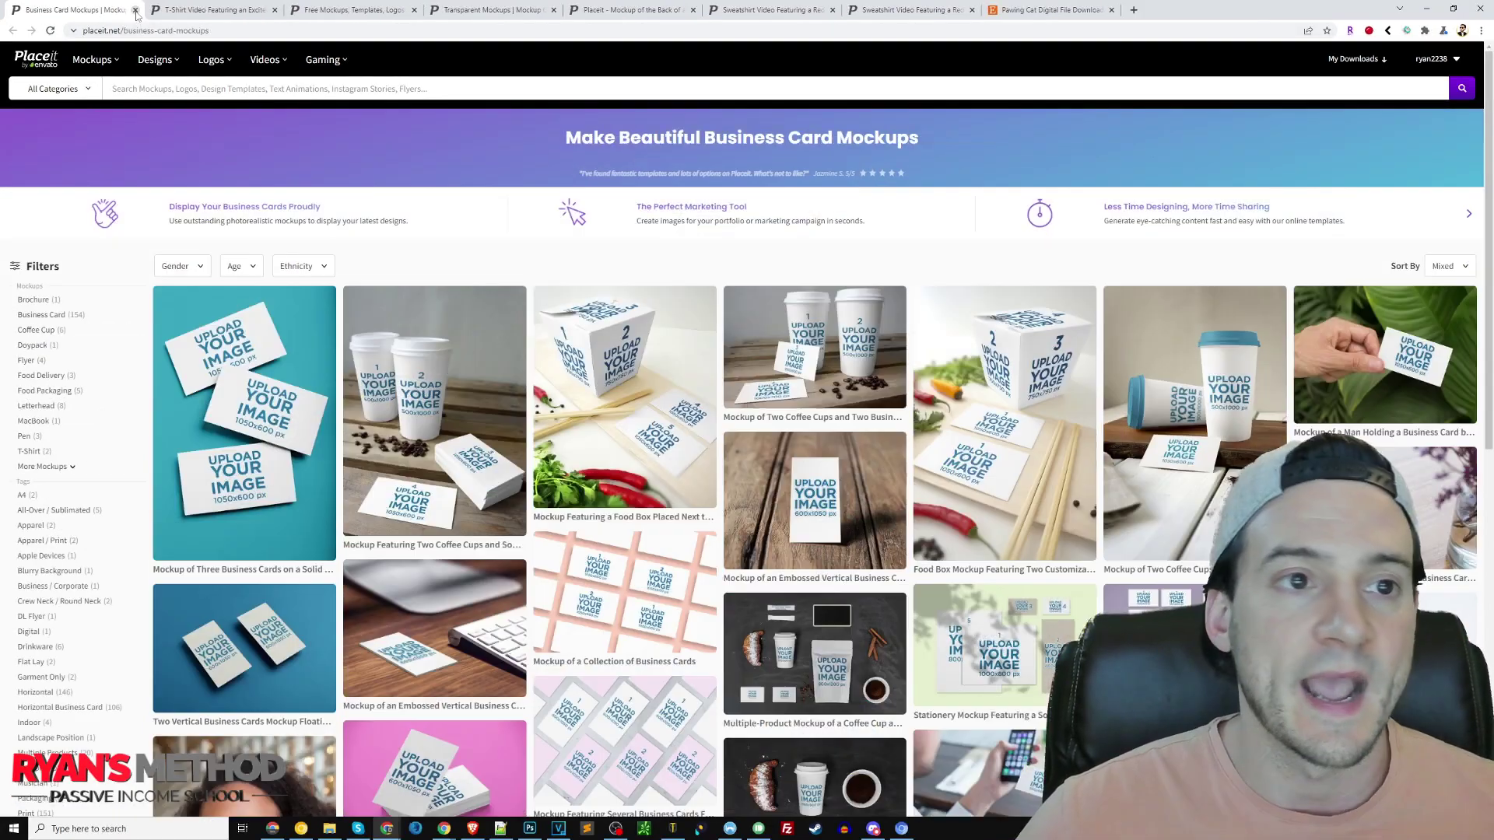
left_click(135, 10)
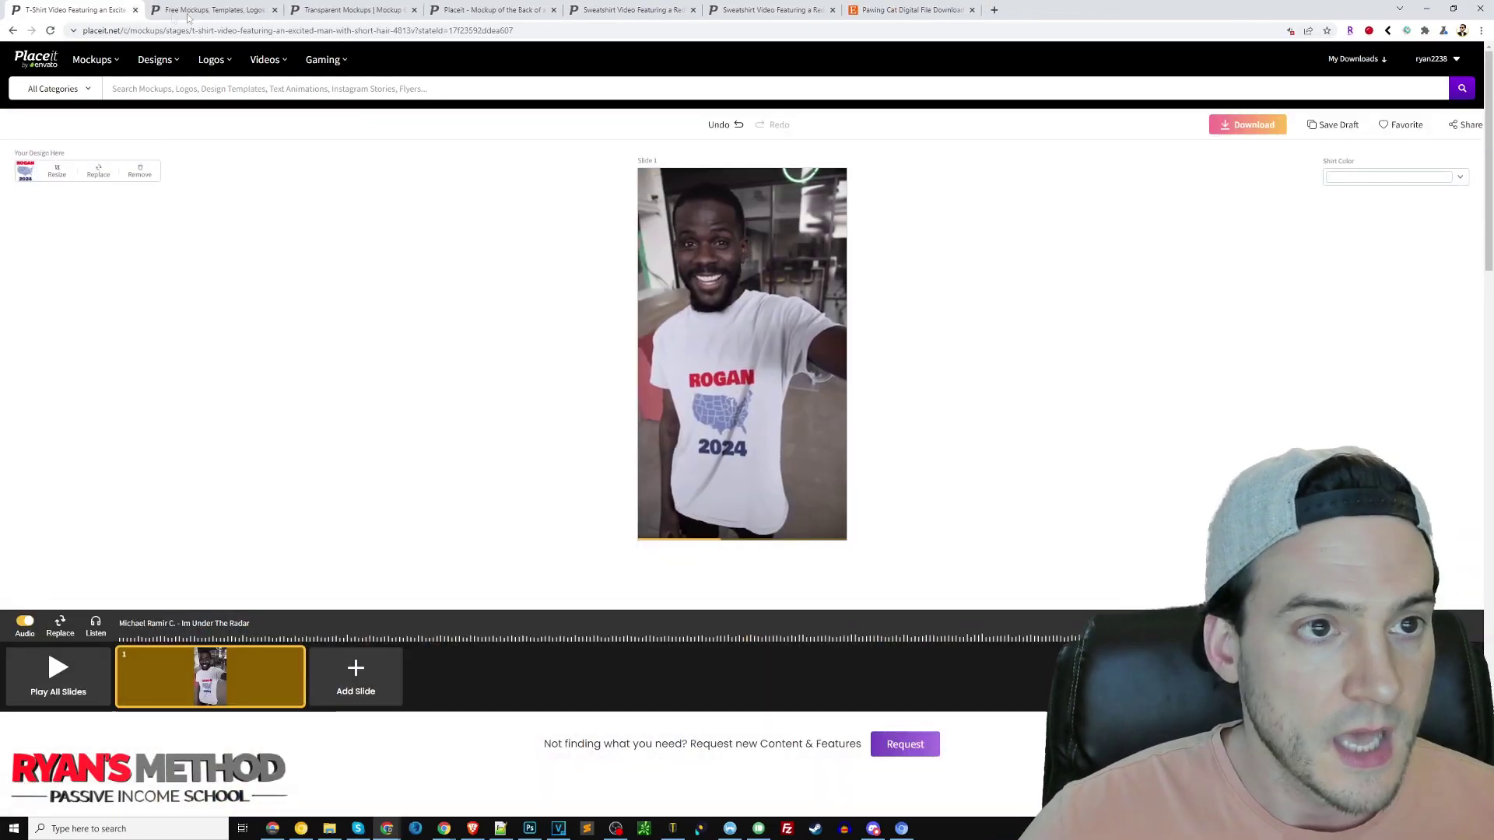
- Look over the open free templates, transparent mockups and shocked man's back-view hoodie mockup tabs
left_click(271, 16)
left_click(354, 11)
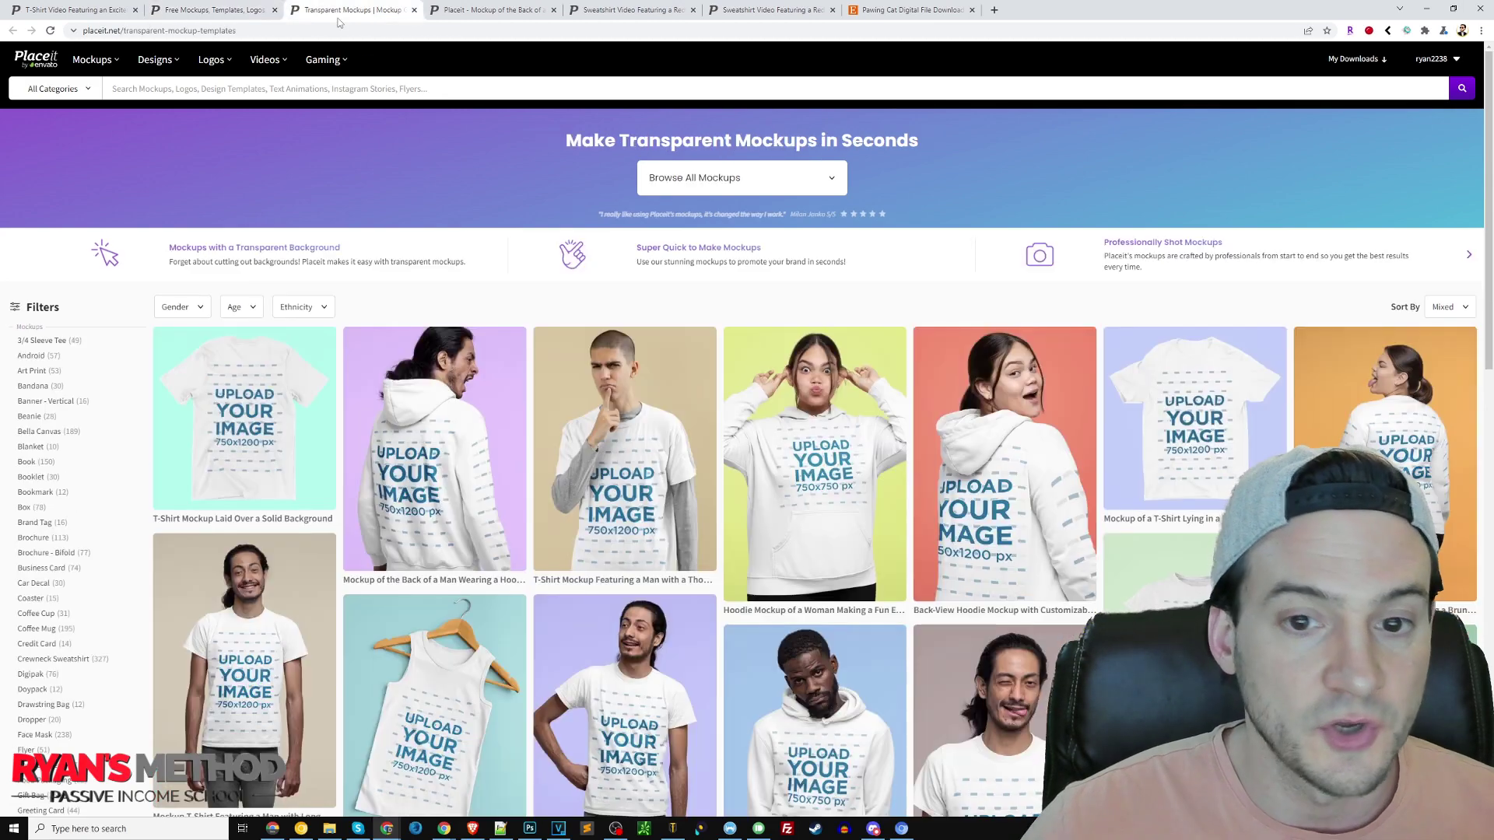
left_click(469, 12)
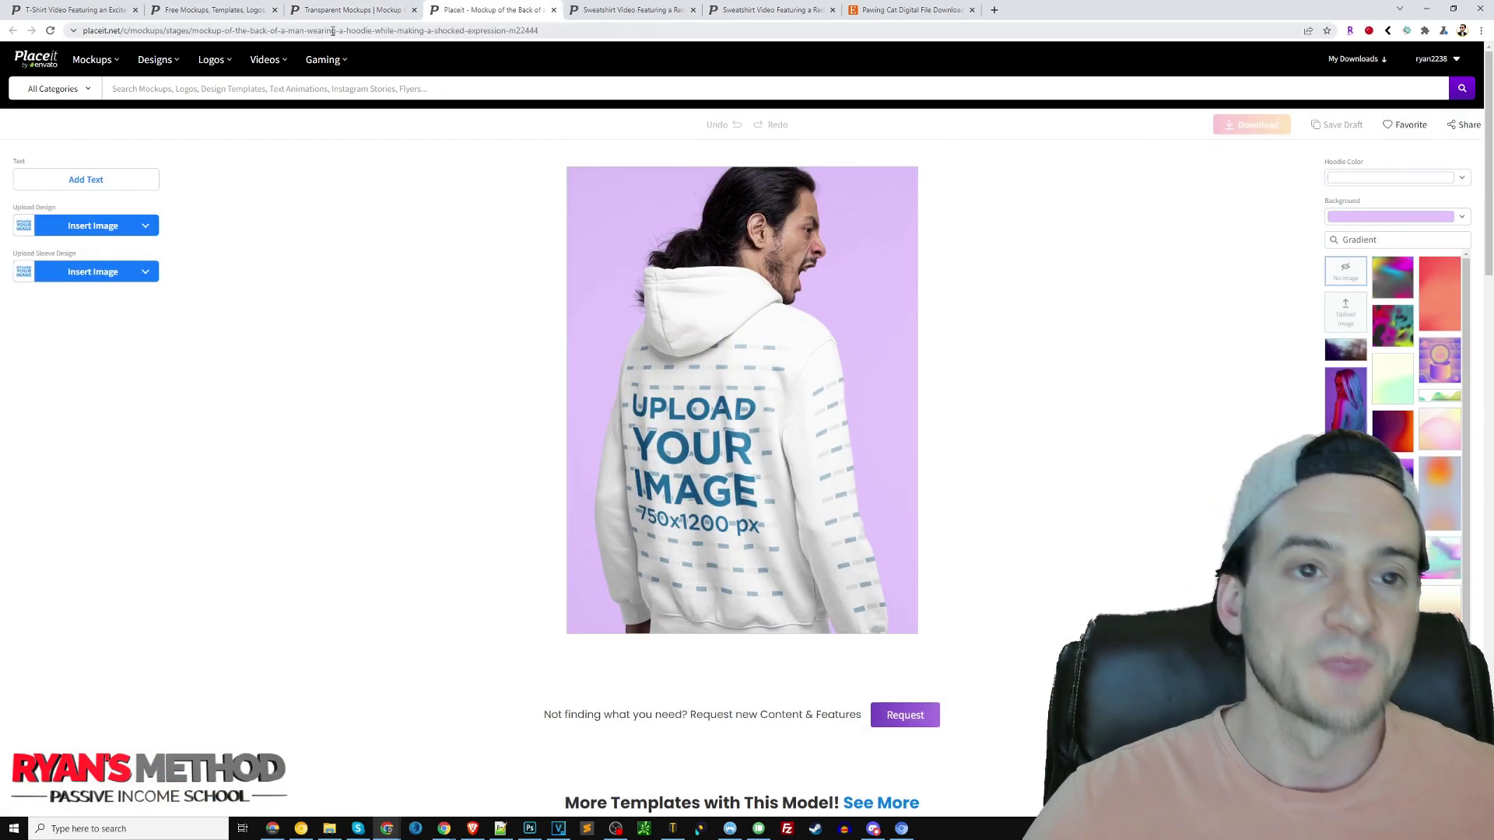
- Go back to the transparent mockups page and examine its solid-background apparel mockups
left_click(342, 10)
mouse_move(89, 78)
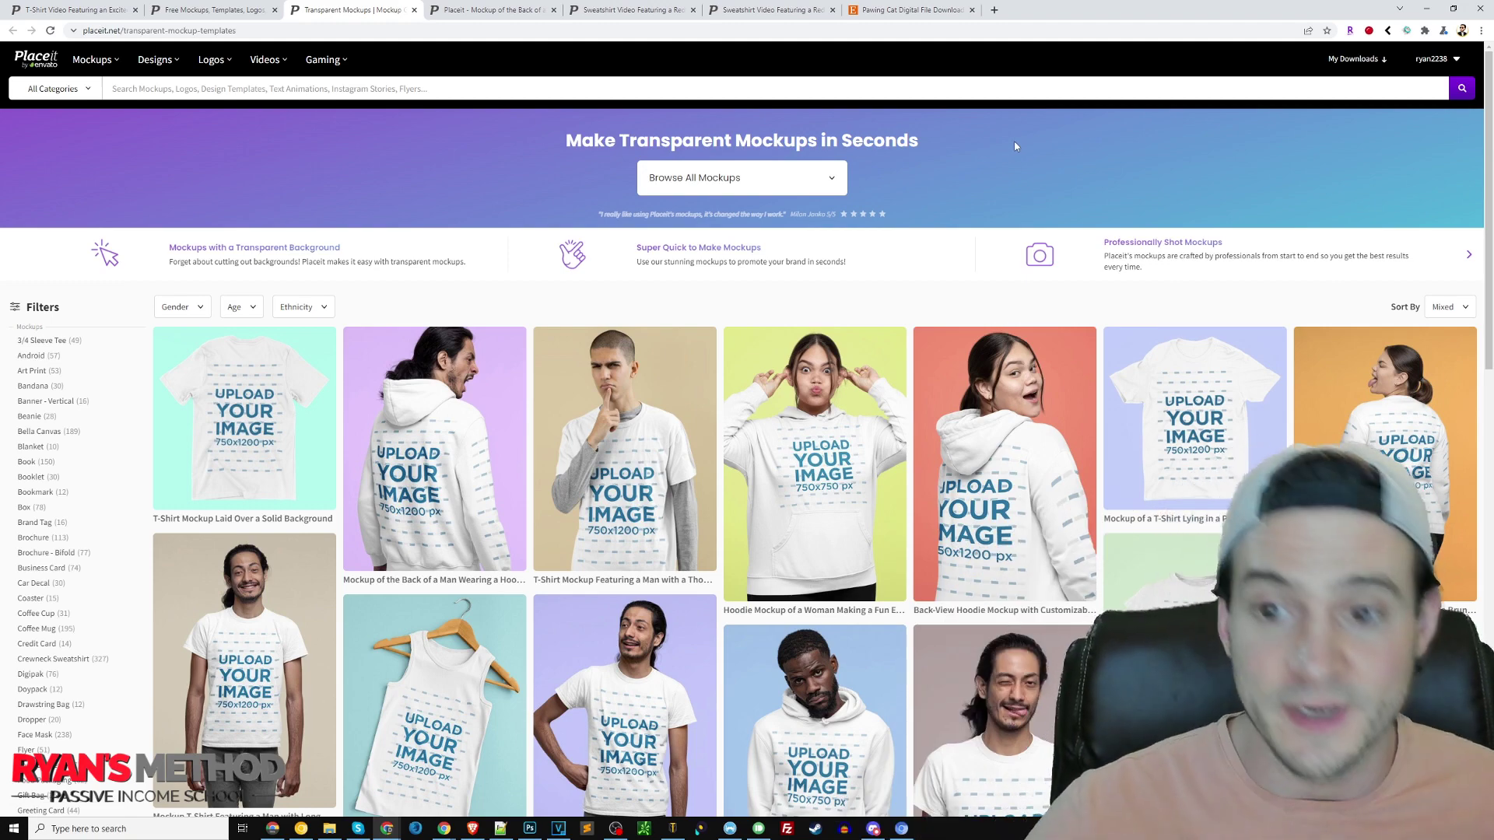
scroll(1053, 154, "down", 2)
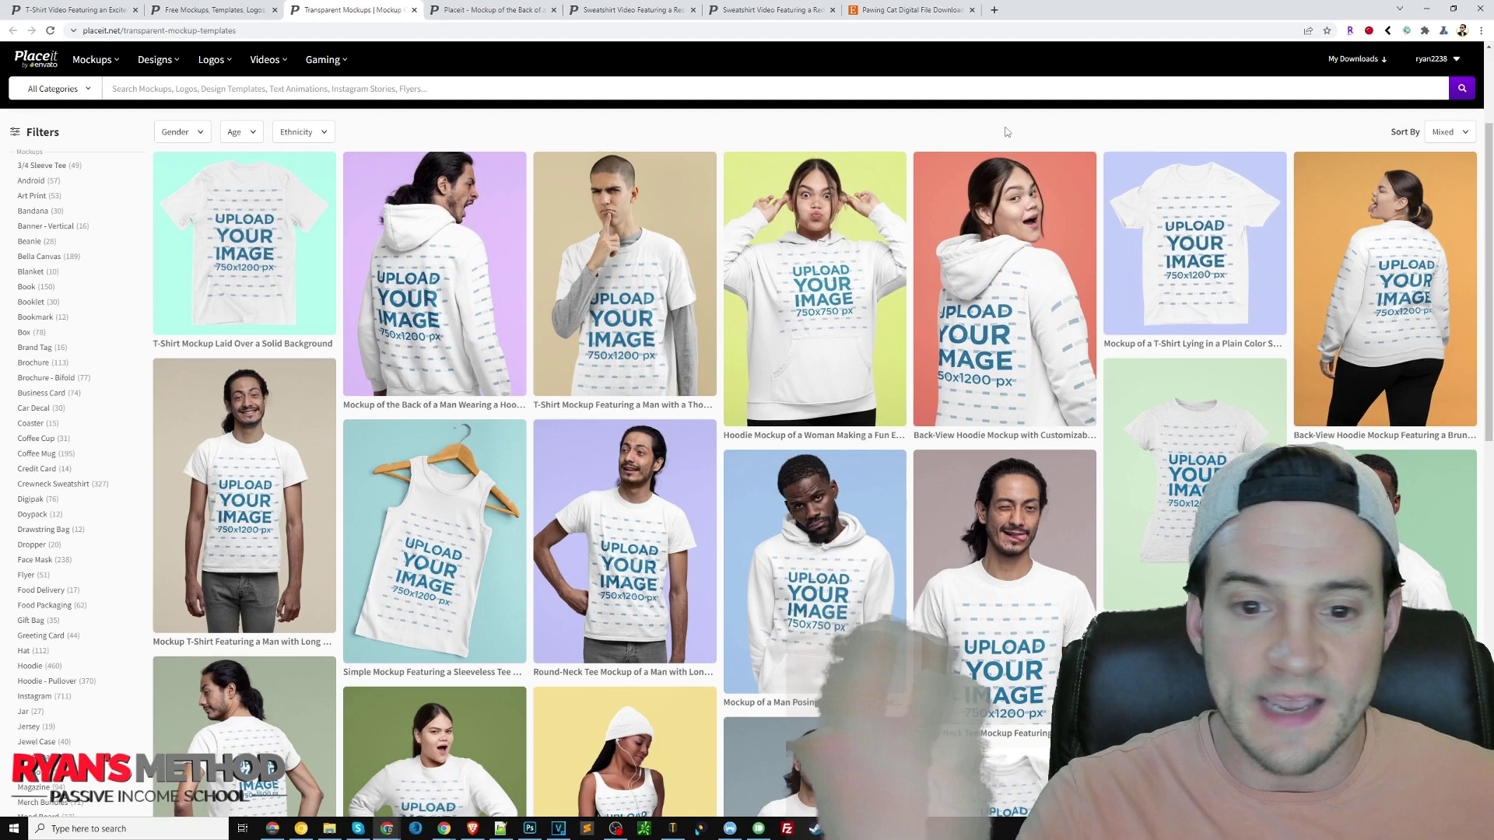
scroll(957, 129, "up", 2)
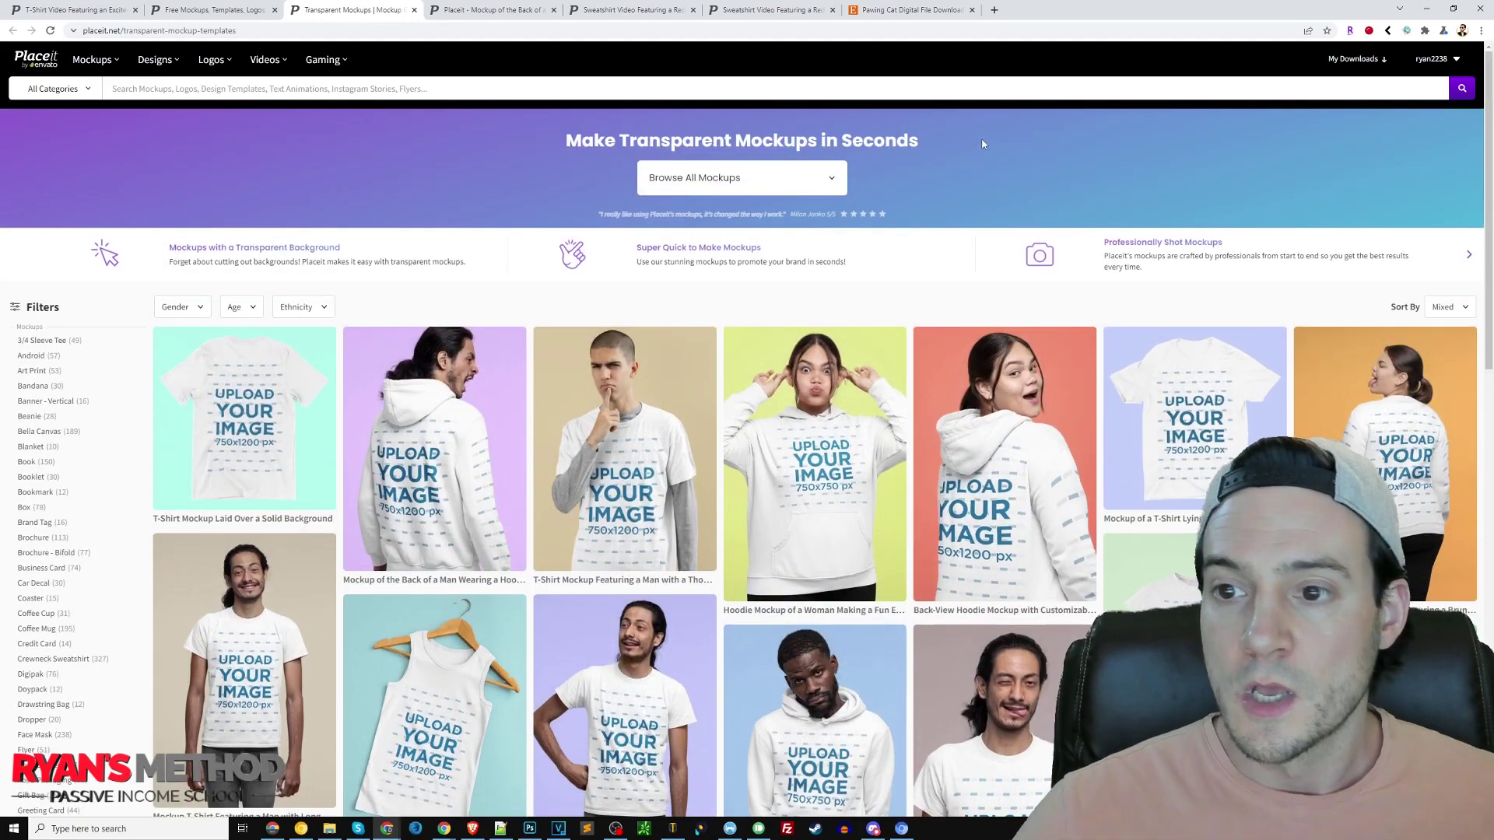
scroll(973, 140, "down", 2)
scroll(968, 146, "down", 3)
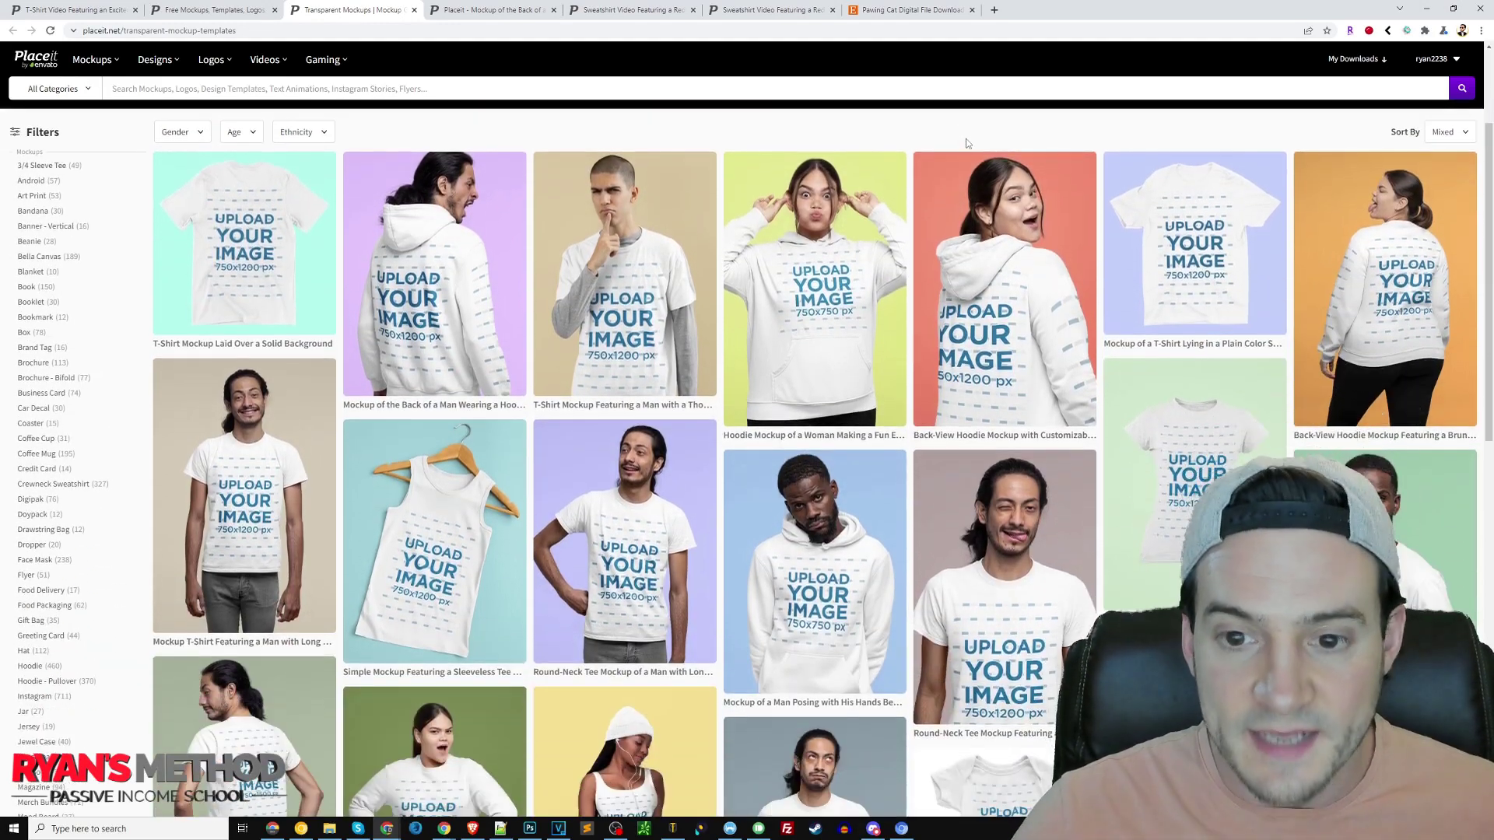
scroll(967, 149, "down", 2)
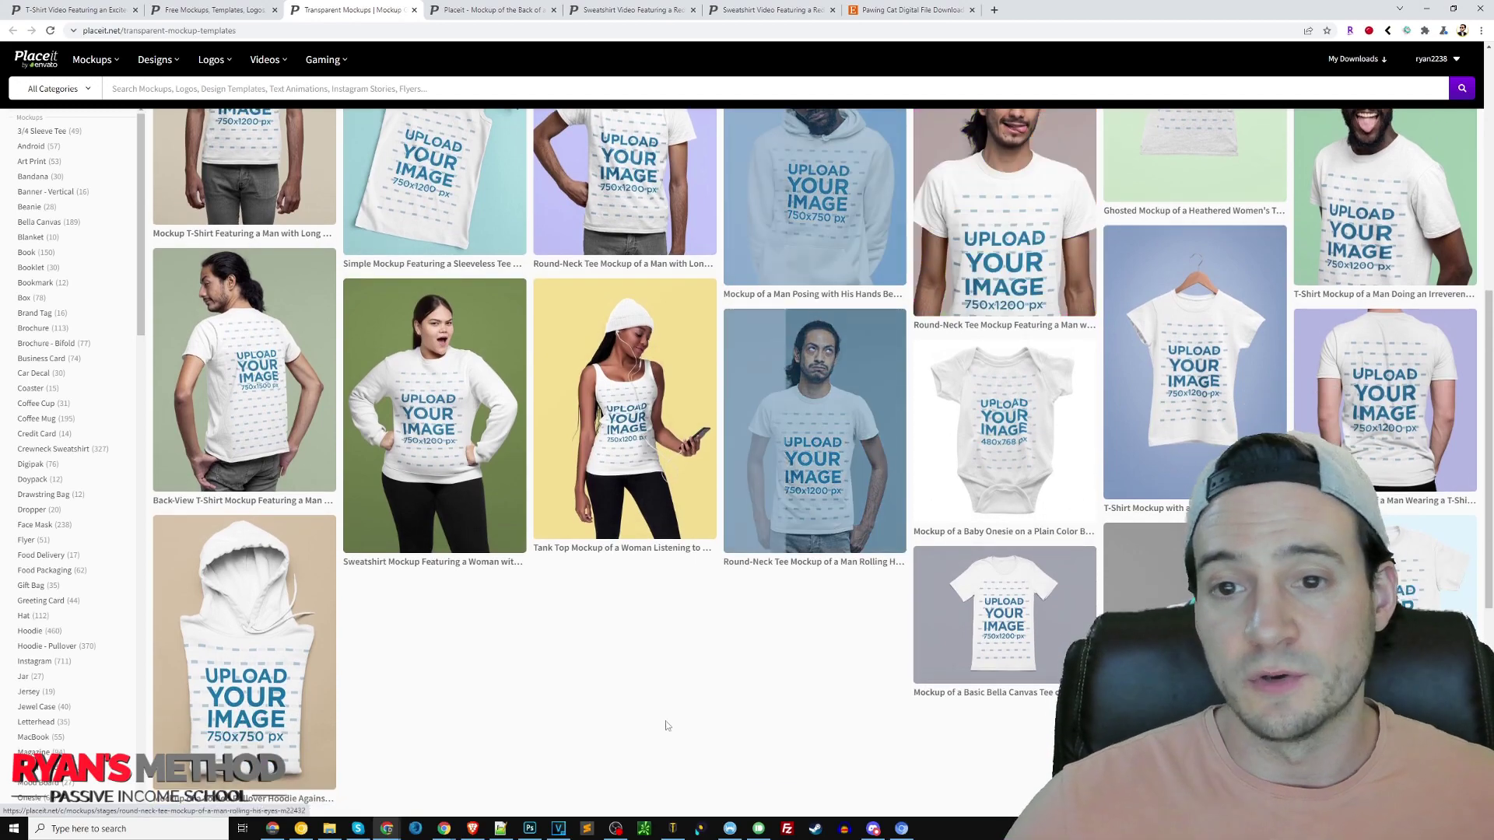
scroll(660, 714, "up", 4)
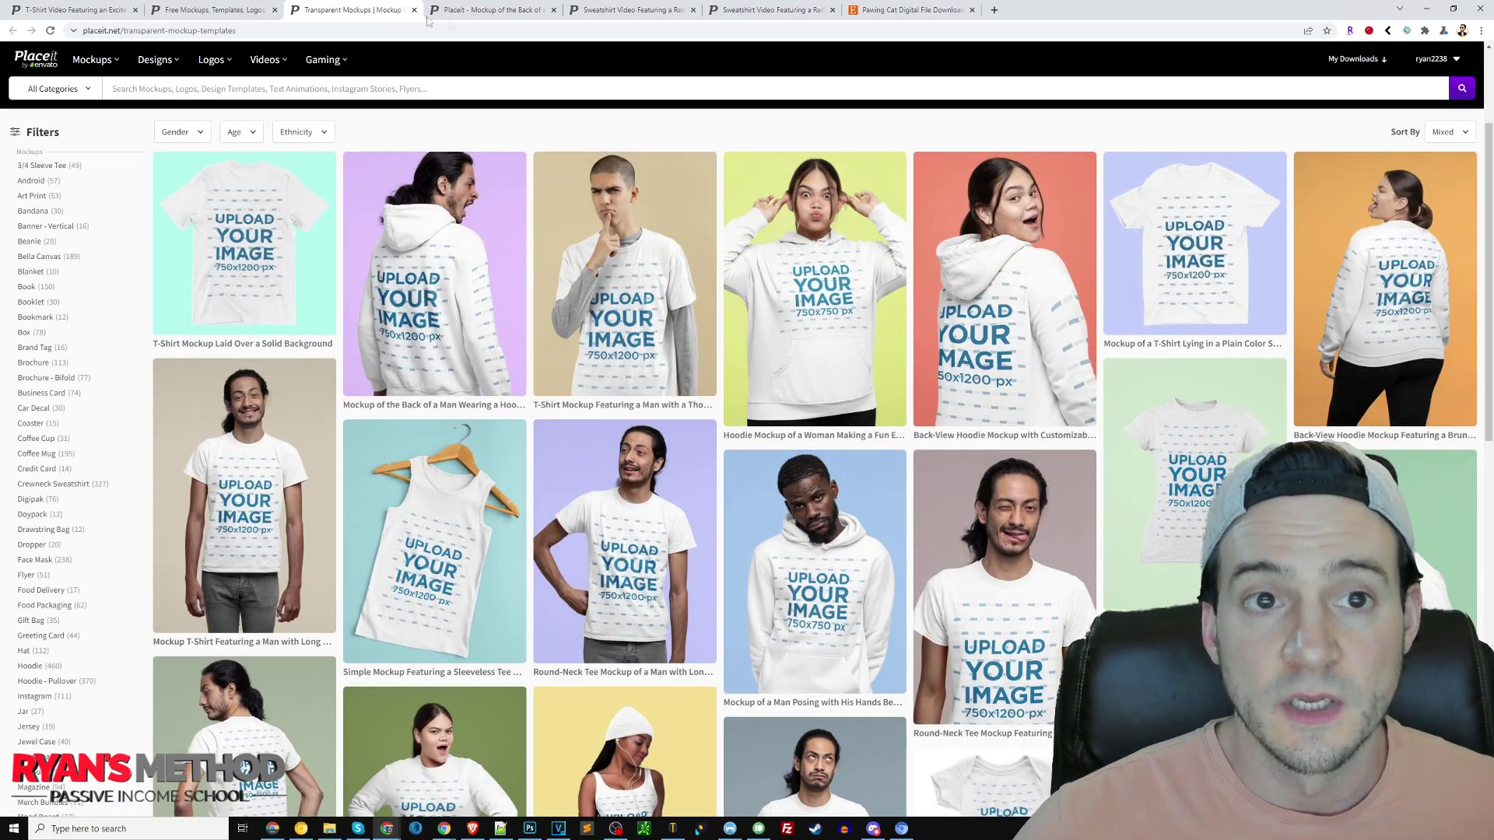
- Capture the red-background back-view hoodie mockup as a screenshot and copy it to the clipboard
key("Print")
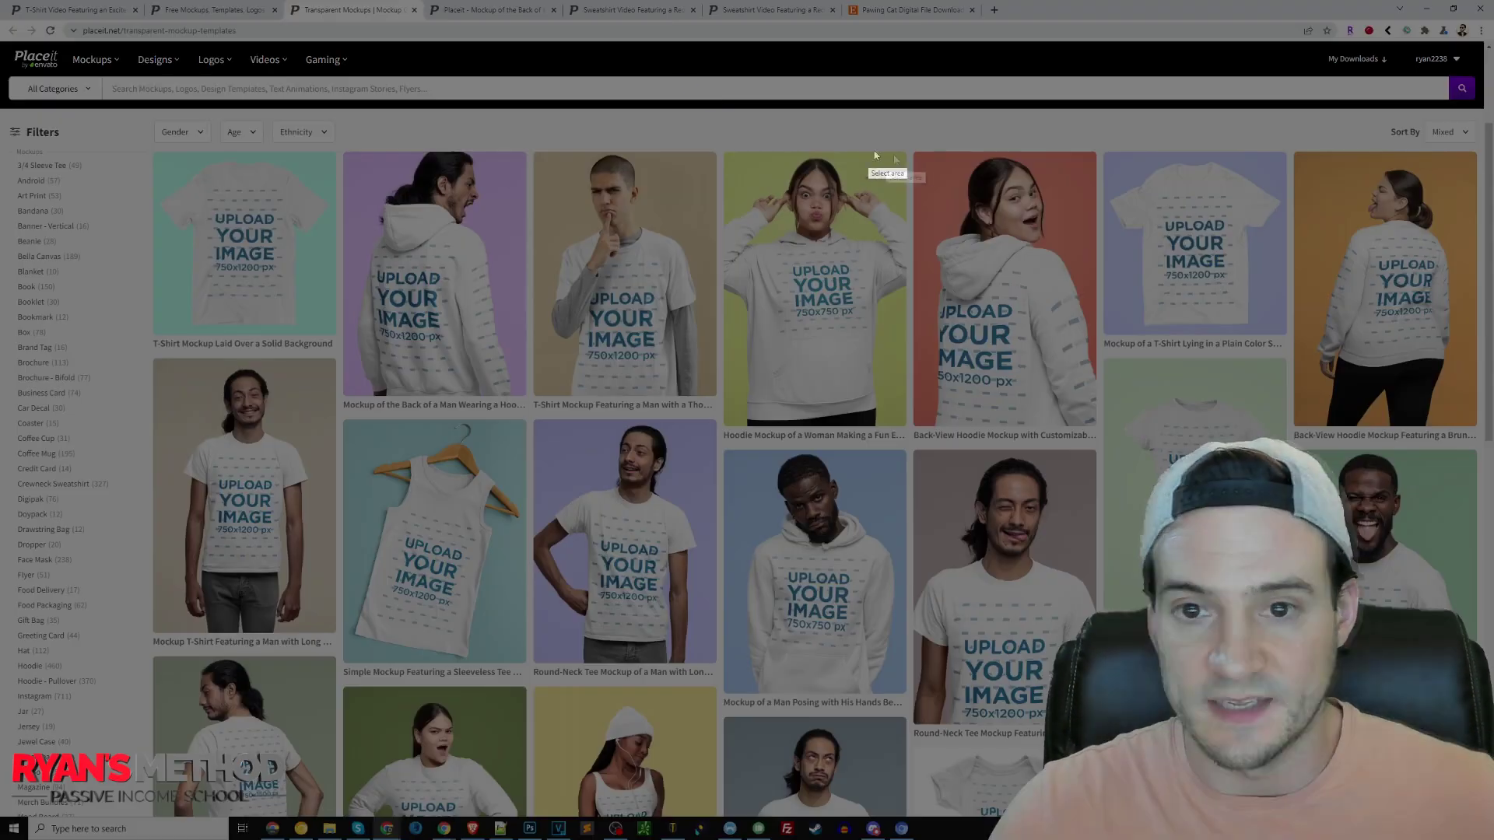
left_click_drag(902, 141, 1105, 444)
key("ctrl+c")
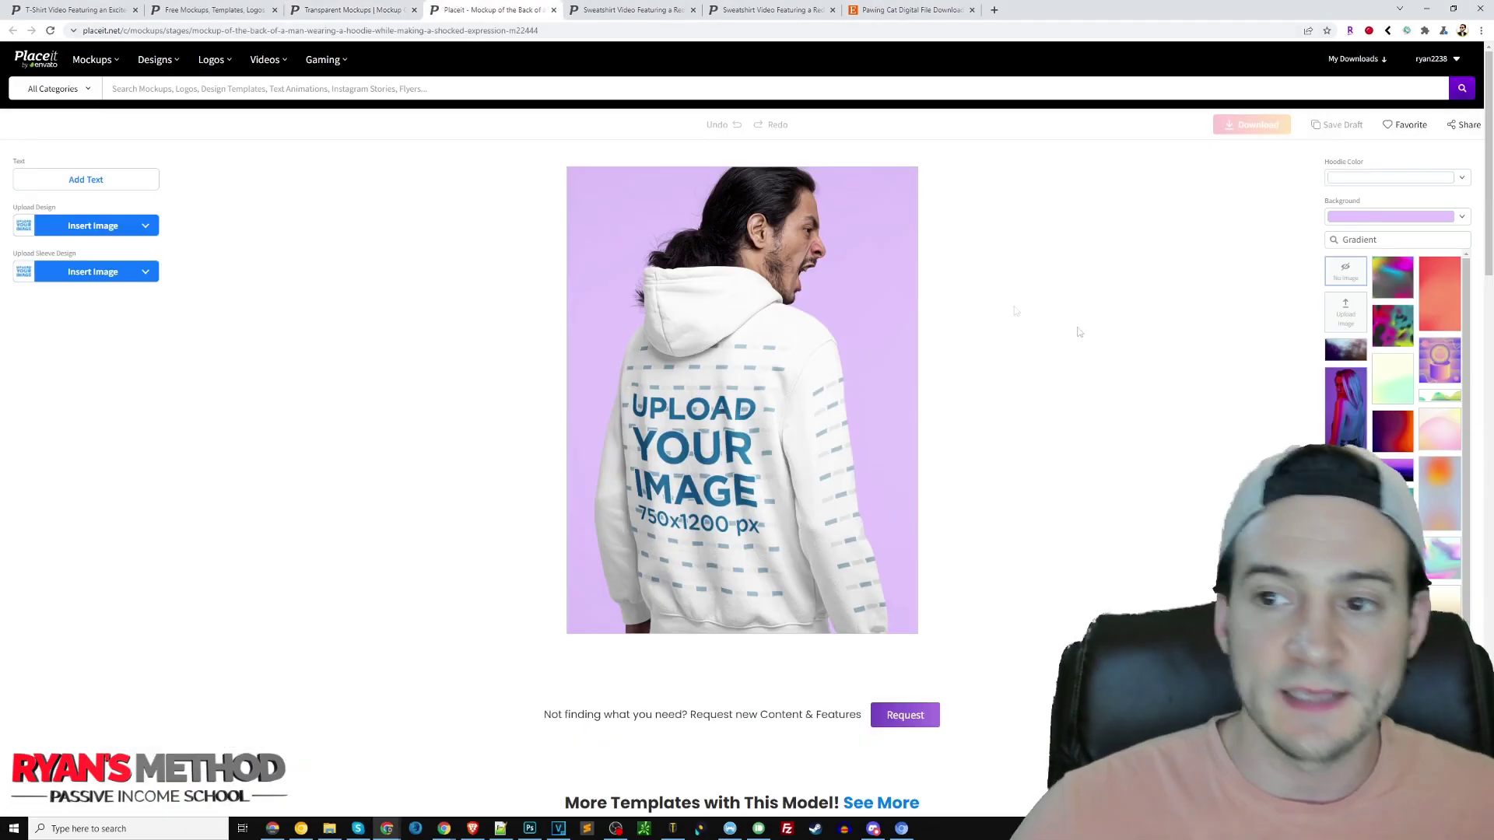
- Change the background of the shocked man's back-view hoodie mockup to magenta
left_click(1390, 216)
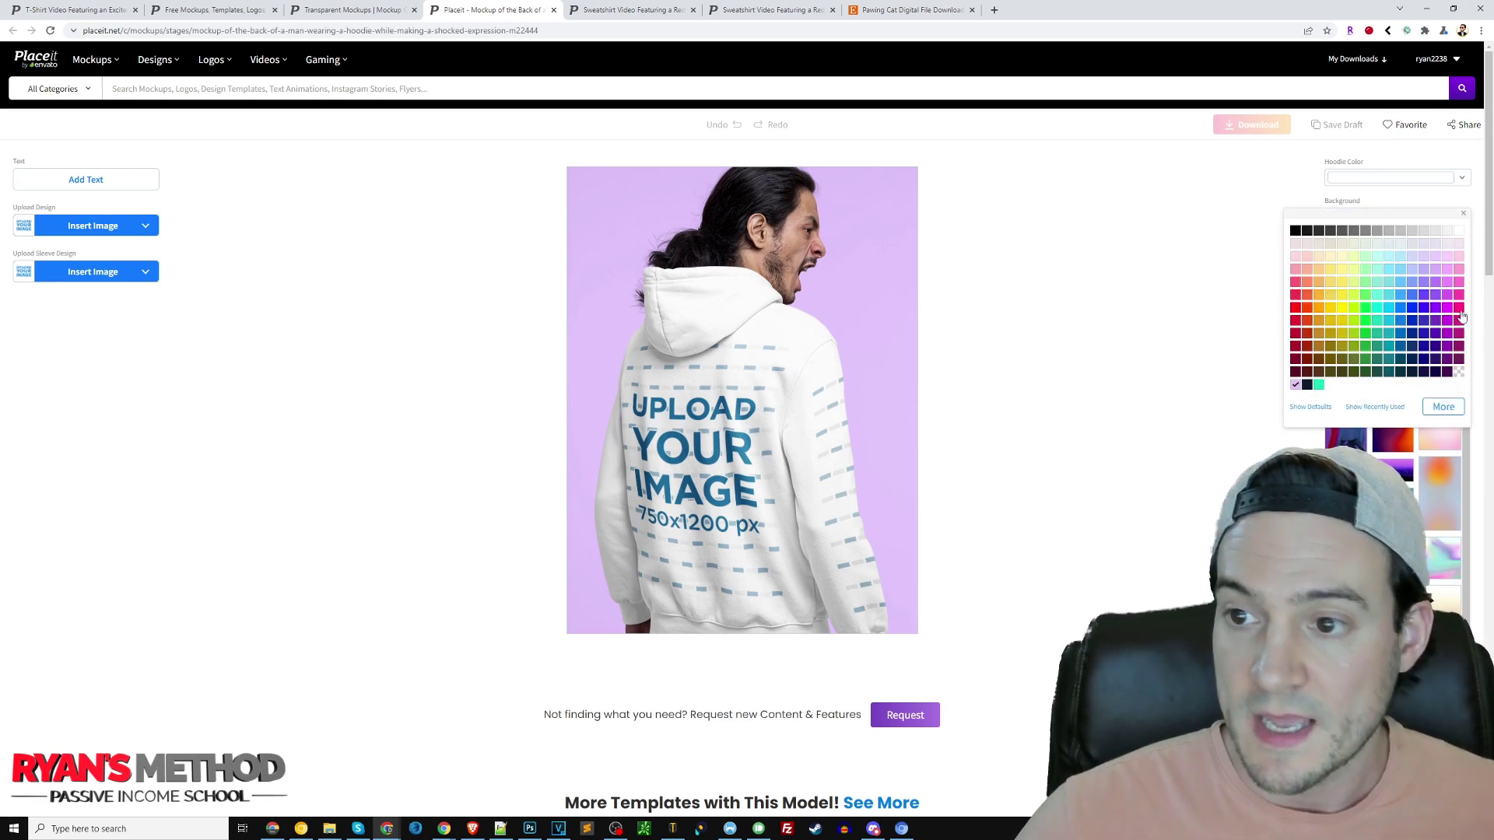
left_click(1460, 312)
left_click(1176, 384)
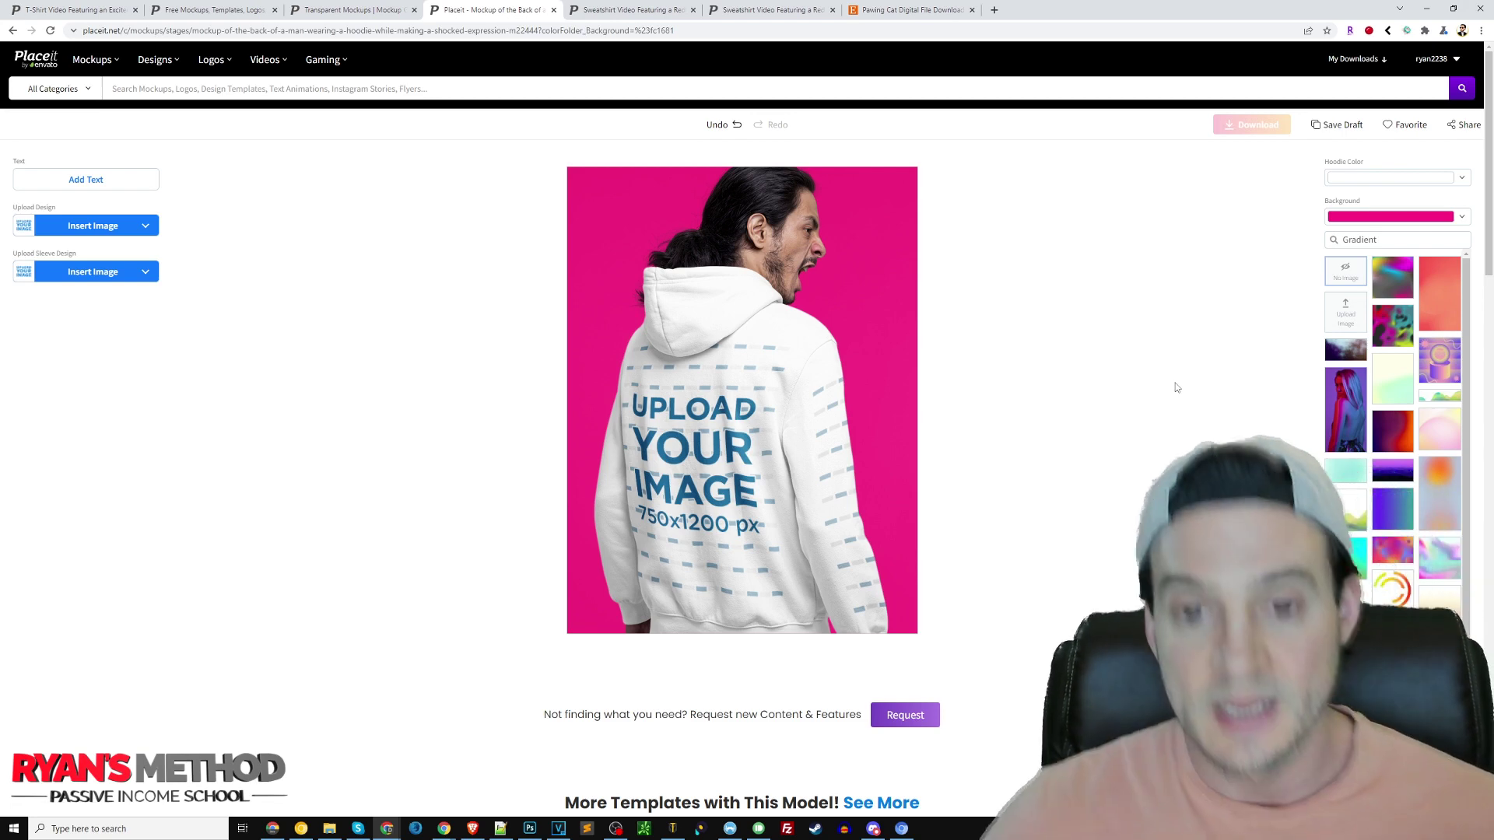
- Switch to Photoshop with the purple-background hoodie mockup document
key("alt+Tab")
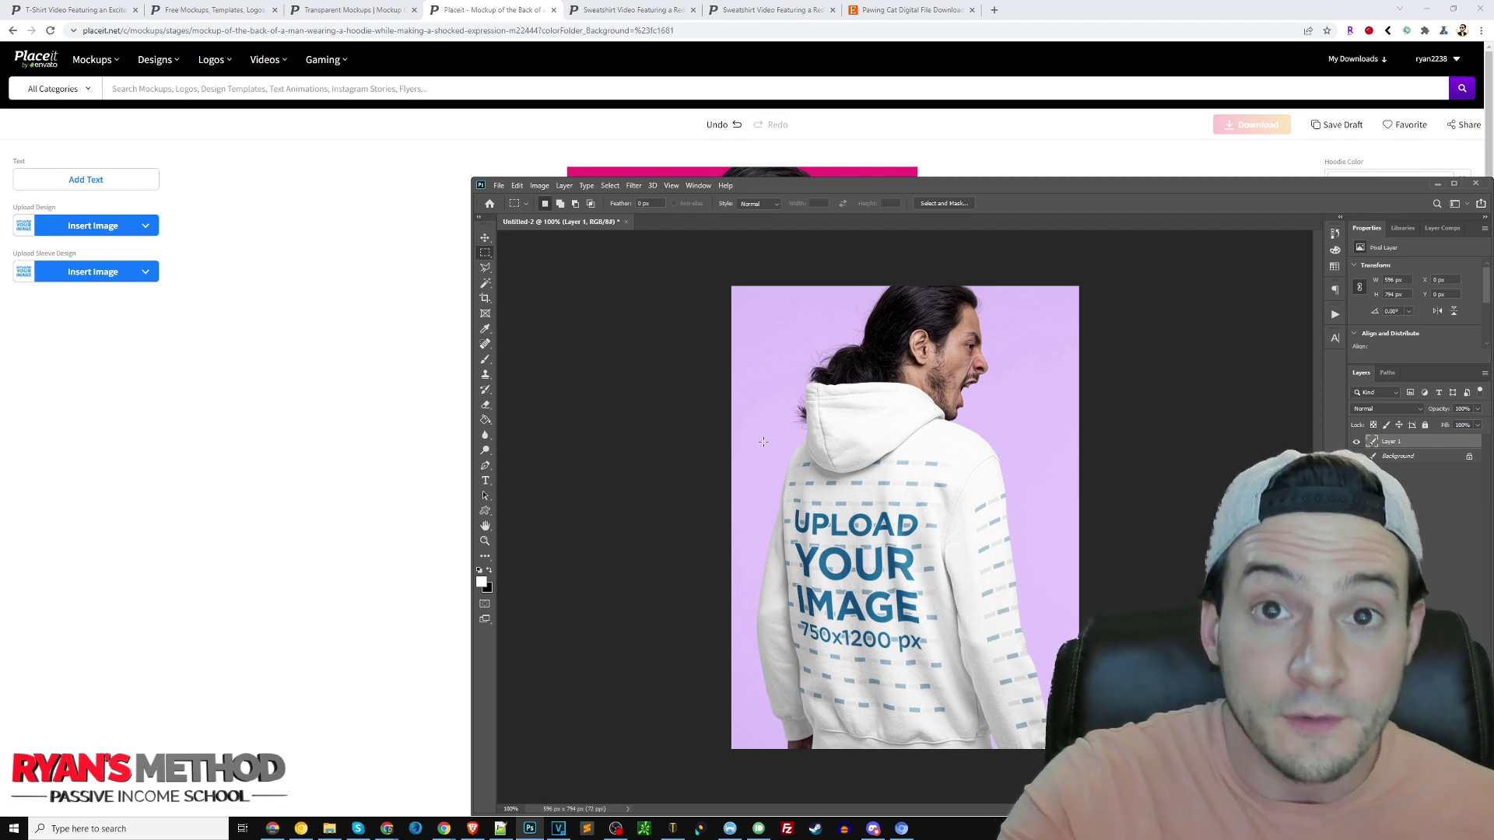
left_click_drag(1097, 272, 844, 433)
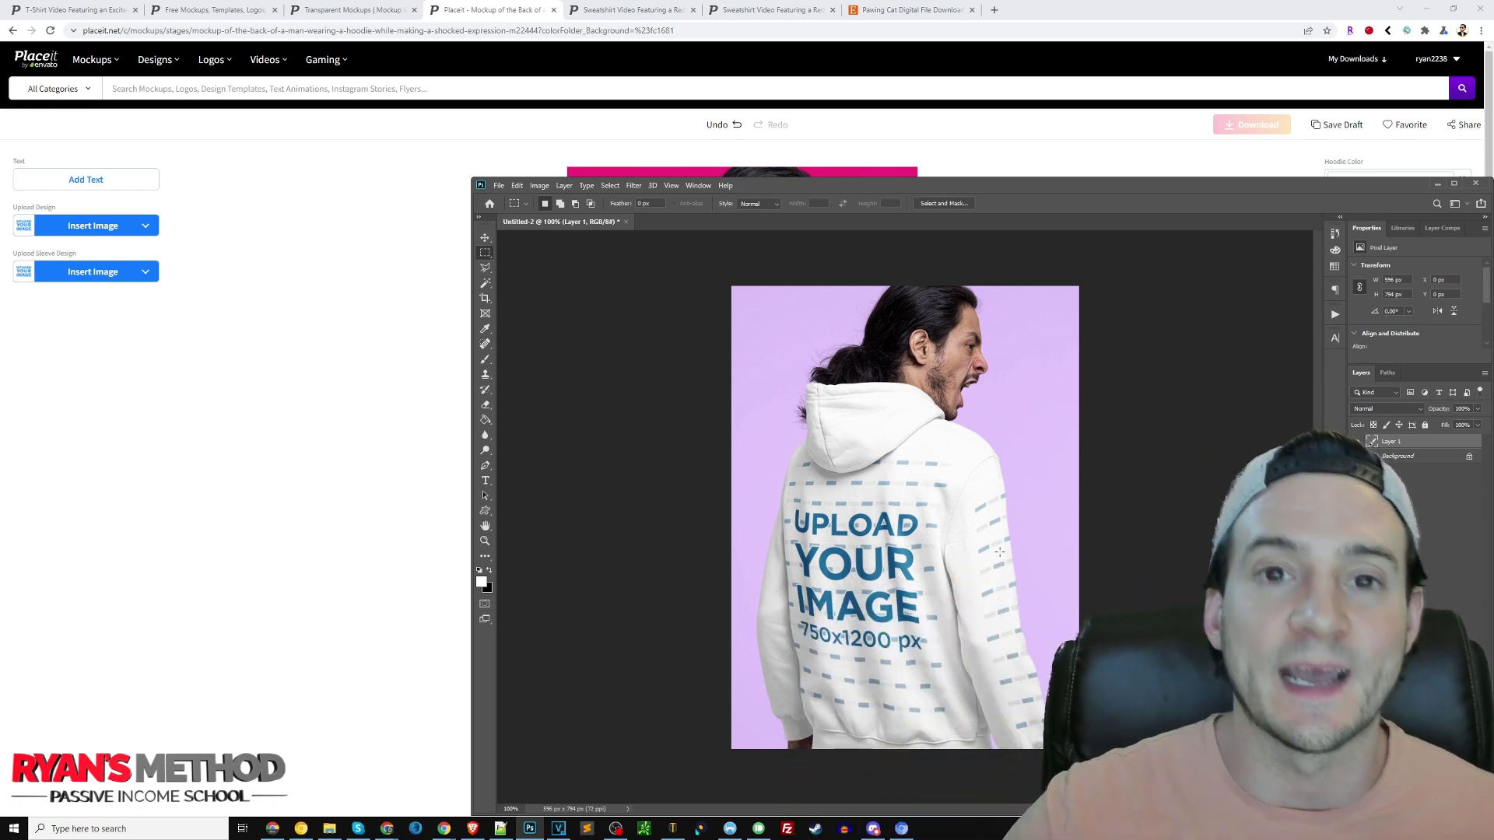
left_click(333, 203)
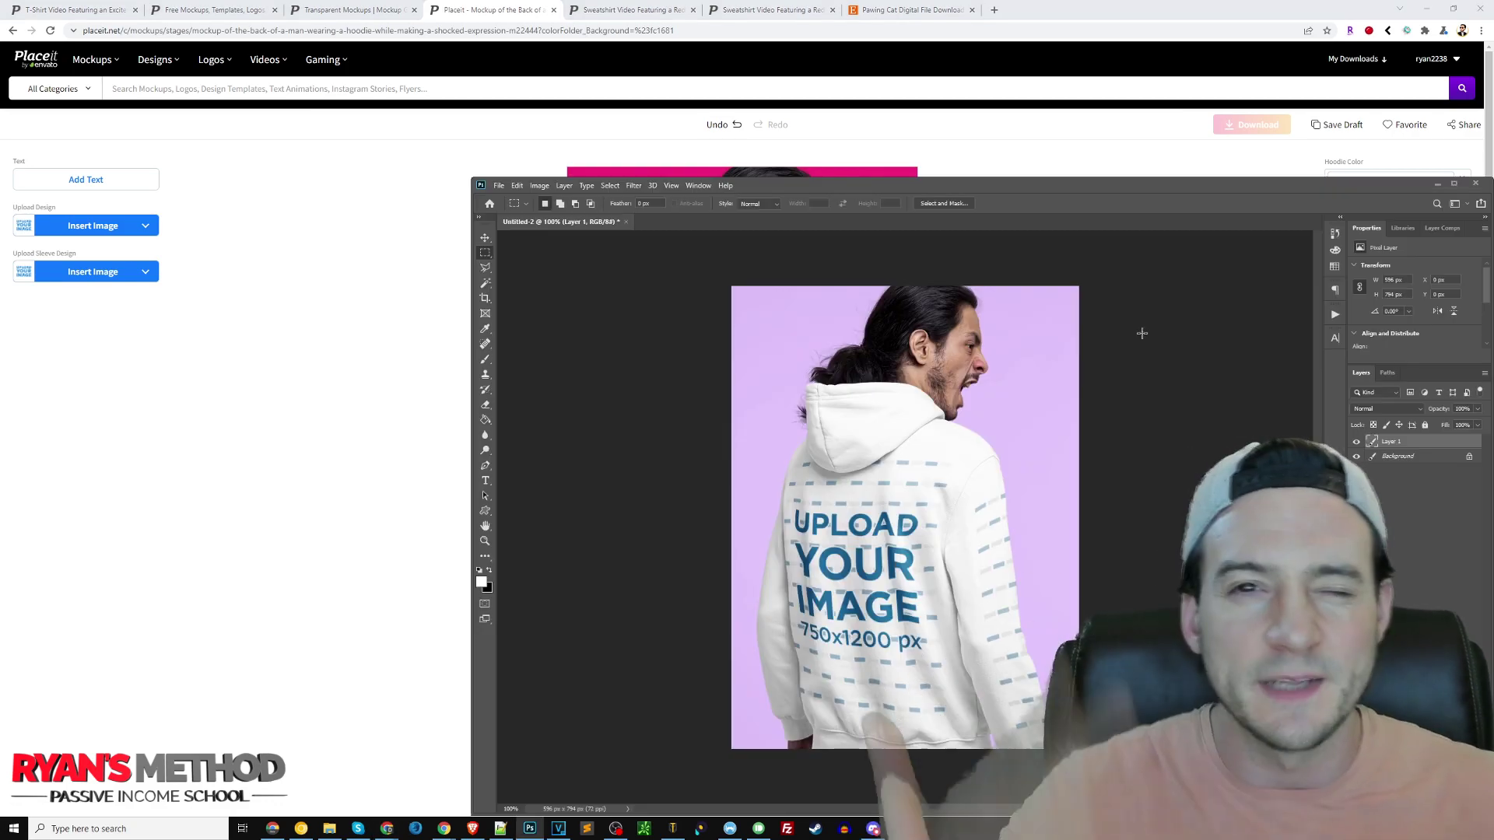
left_click_drag(472, 247, 471, 247)
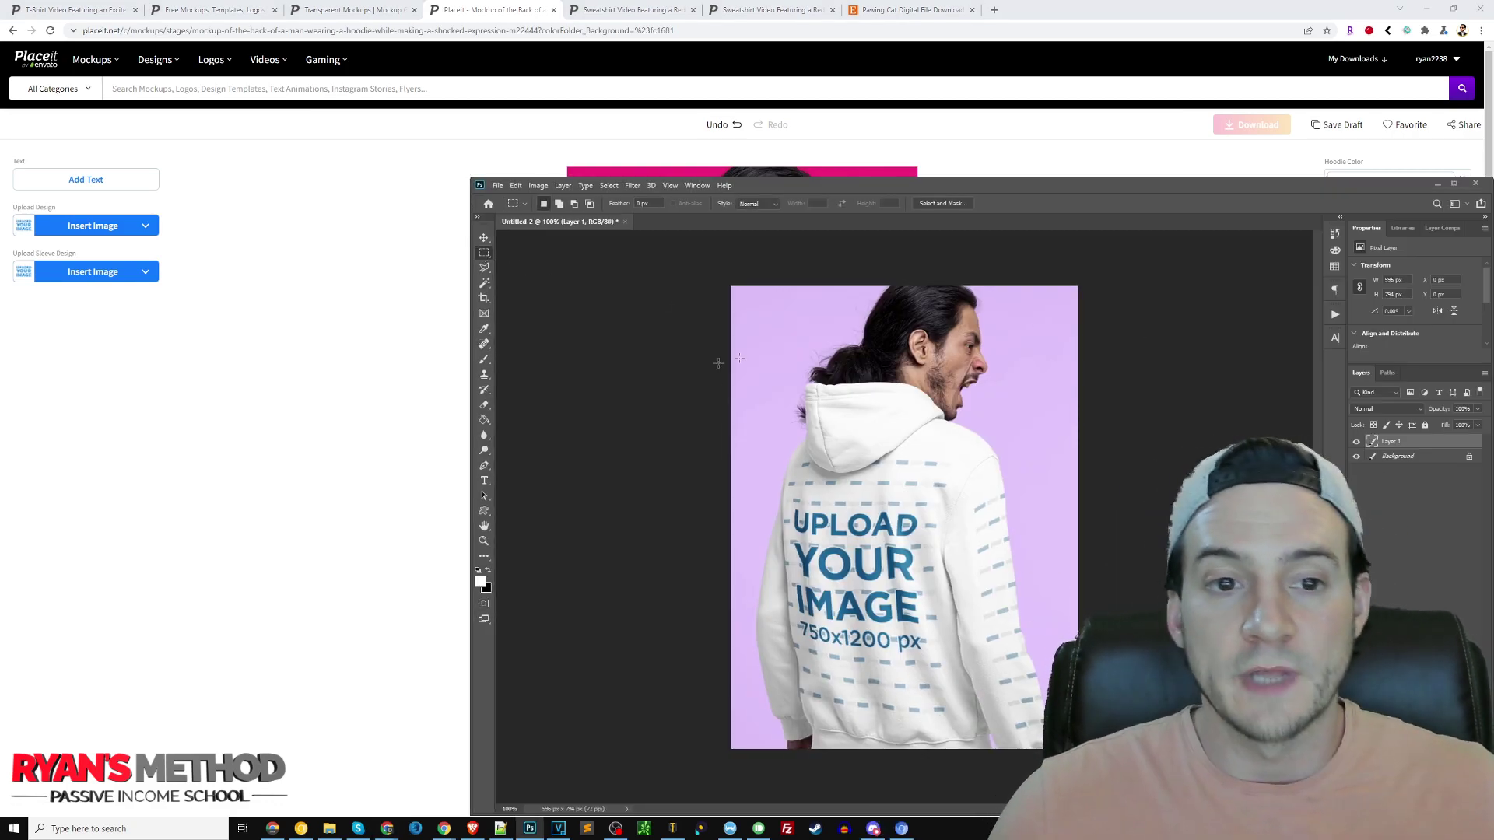
- Cut the hoodie image from about the model's eye level down and paste it into a new 596 x 670 px document
left_click_drag(714, 359, 1089, 759)
key("Delete")
key("ctrl+d")
left_click(498, 186)
left_click(511, 197)
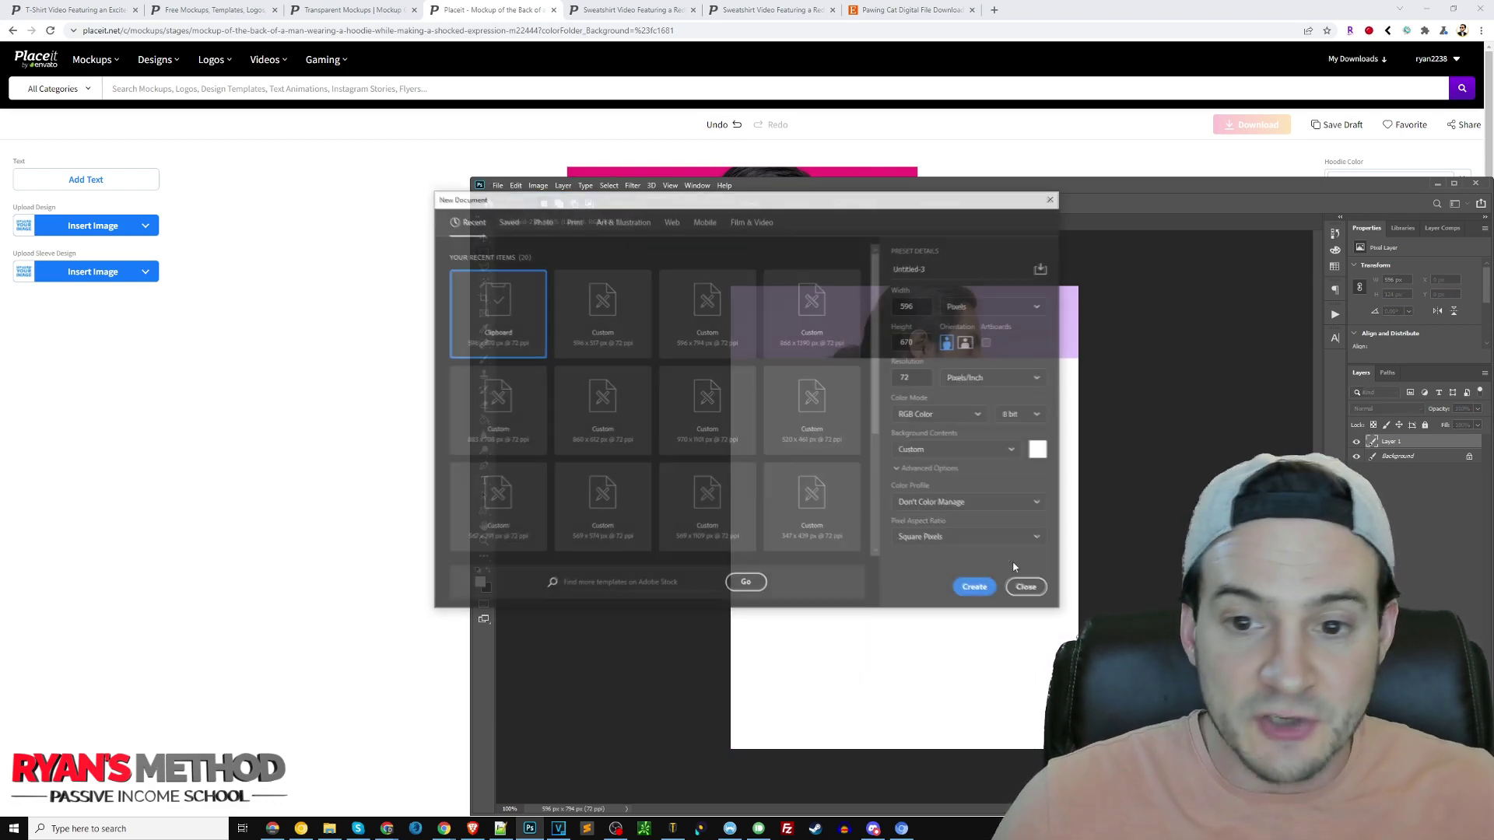
left_click(973, 586)
key("ctrl+v")
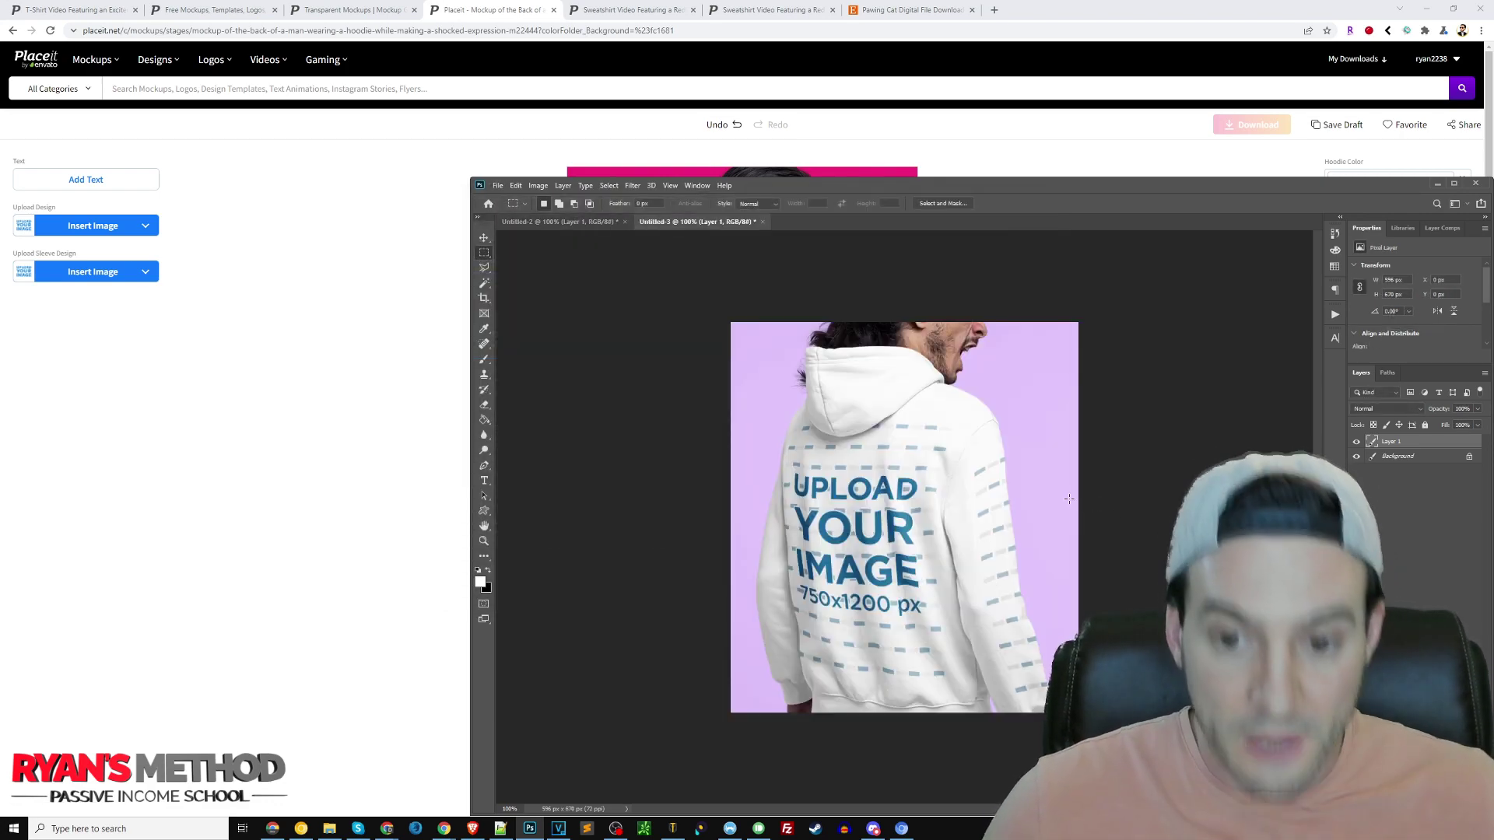
- Capture a 553 x 499 screenshot area around the hoodie's body and copy it to the clipboard
mouse_move(728, 416)
left_mouse_down()
mouse_move(983, 667)
mouse_move(1052, 708)
left_mouse_up()
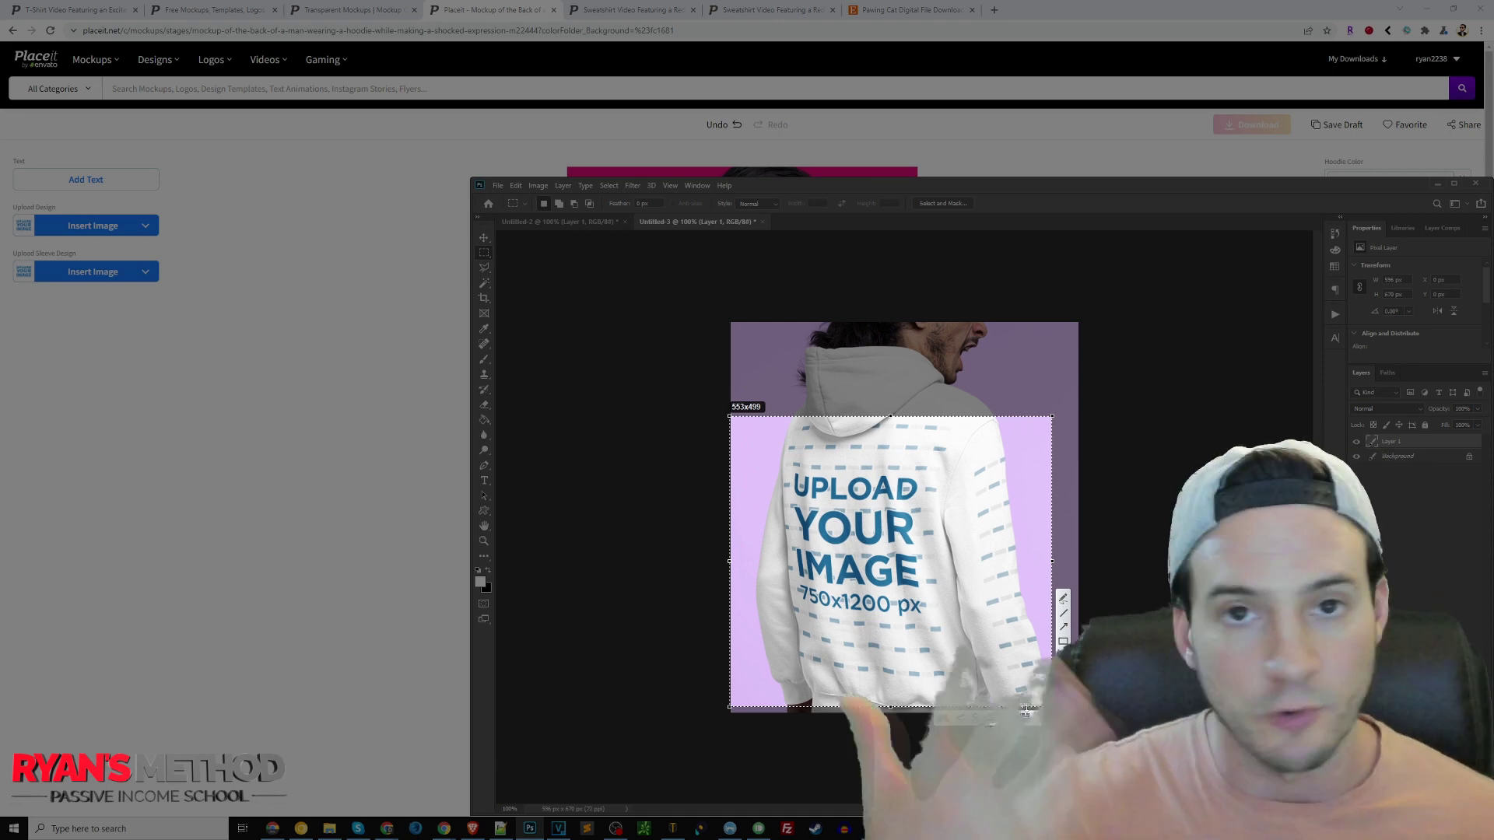
left_click_drag(955, 593, 962, 593)
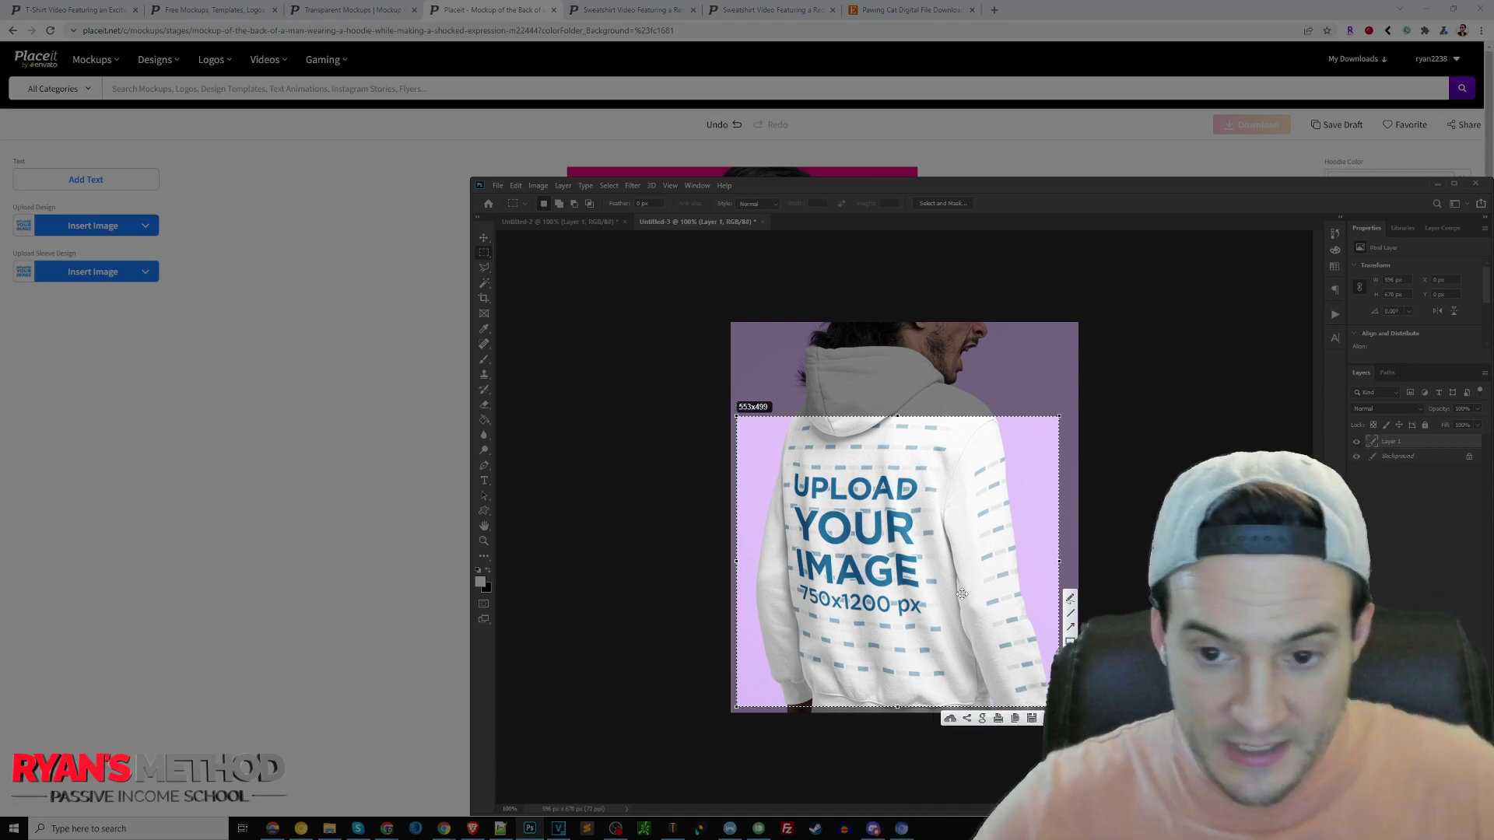
key("ctrl+c")
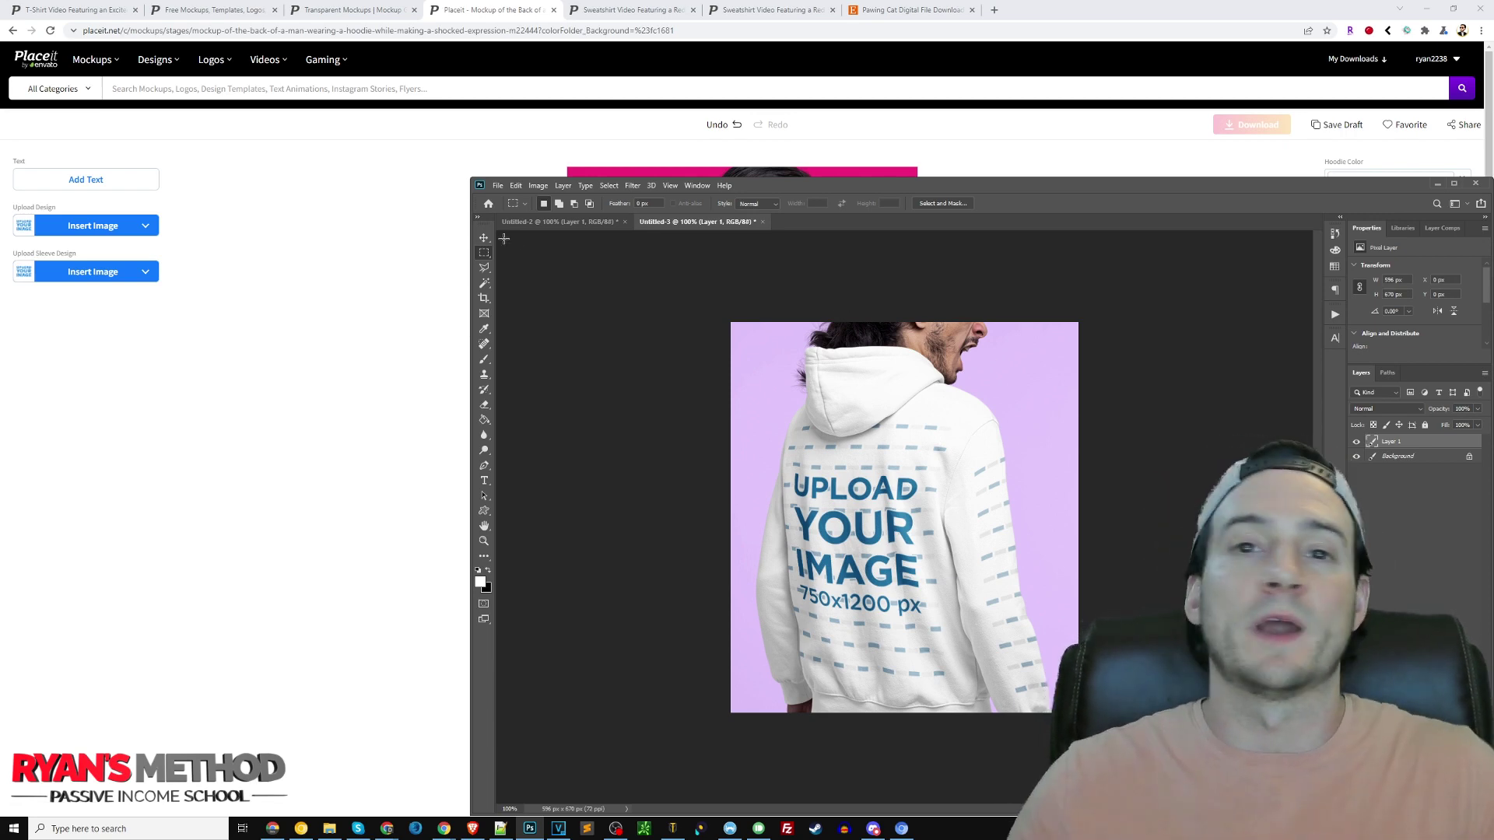
- Switch to the magenta-background sweatshirt video mockup in Placeit, play its preview and pause it
left_click(640, 20)
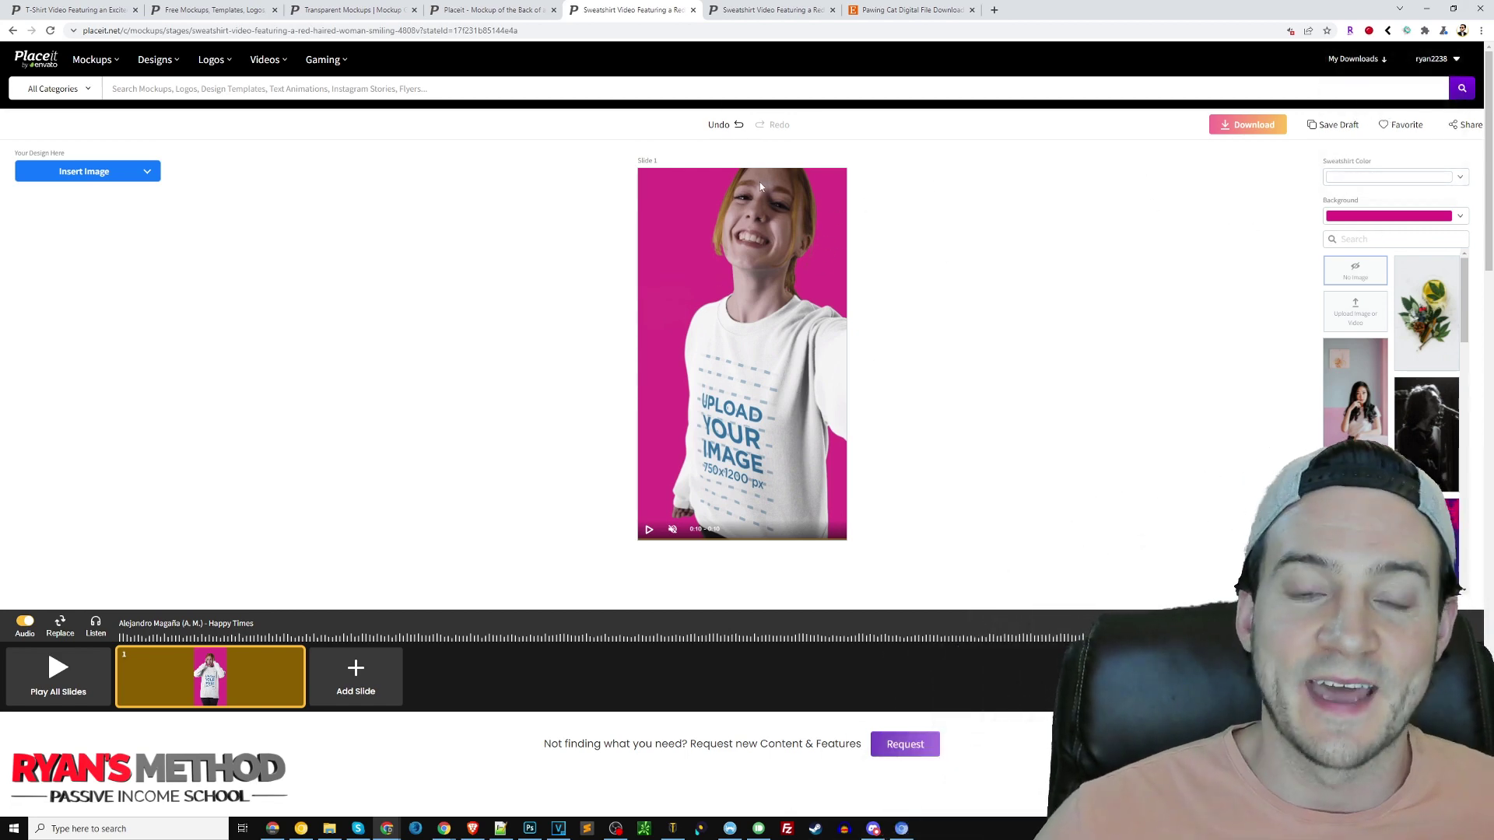
left_click(649, 530)
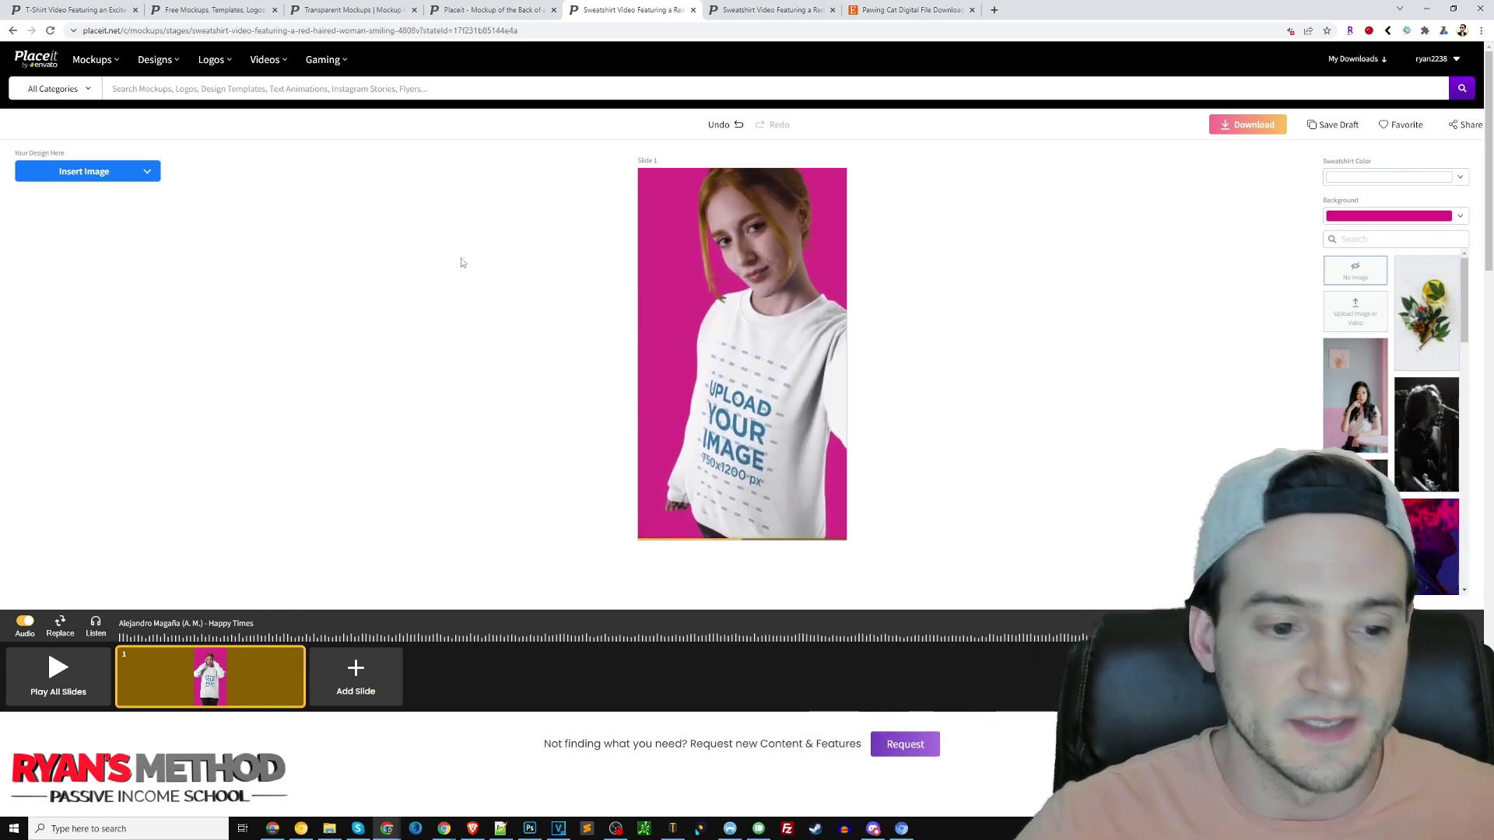
left_click(762, 258)
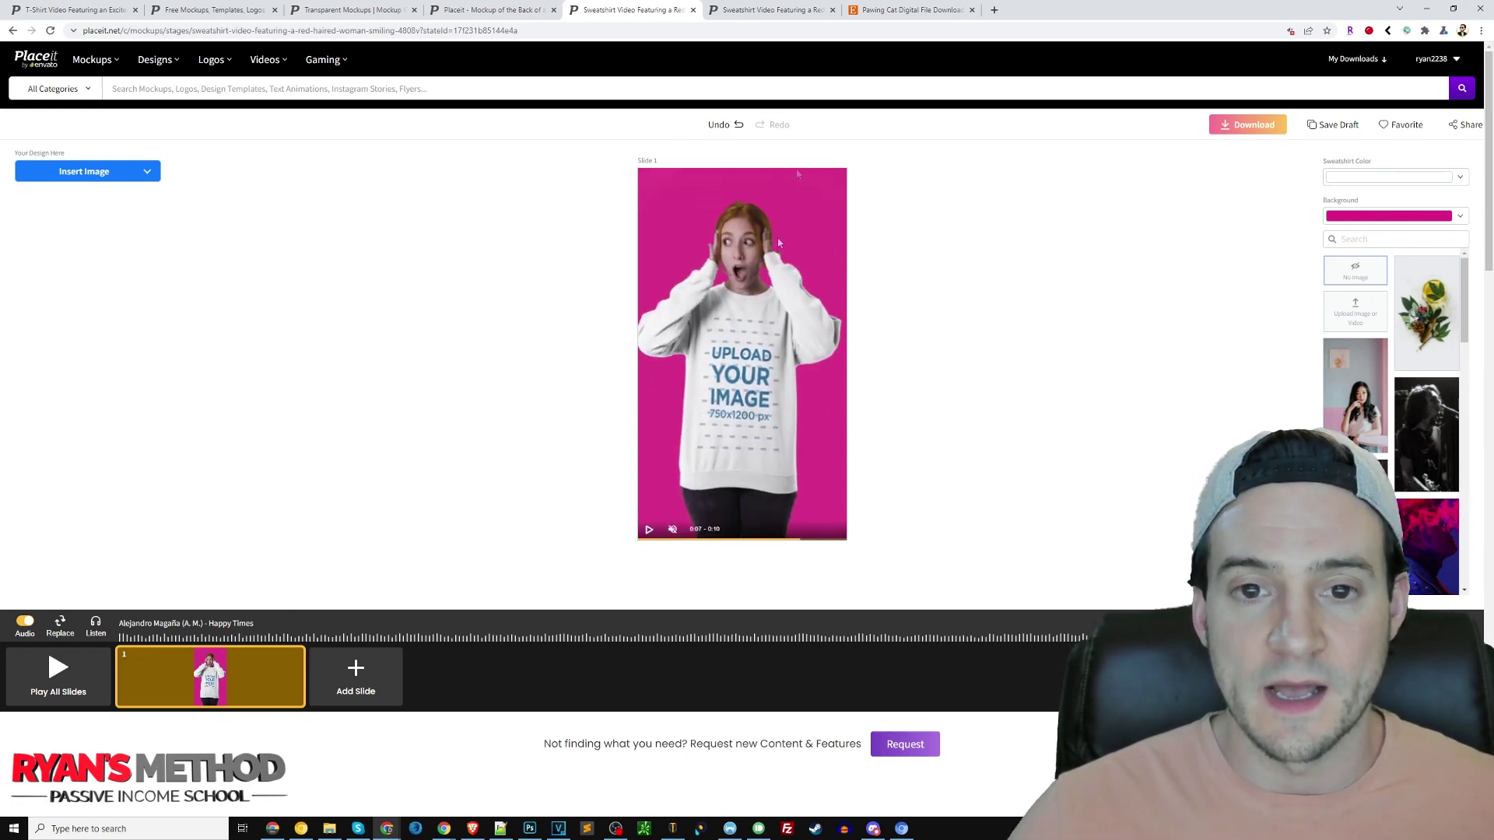
- View the sweatshirt video mockup with the black cat design enlarged
left_click(774, 17)
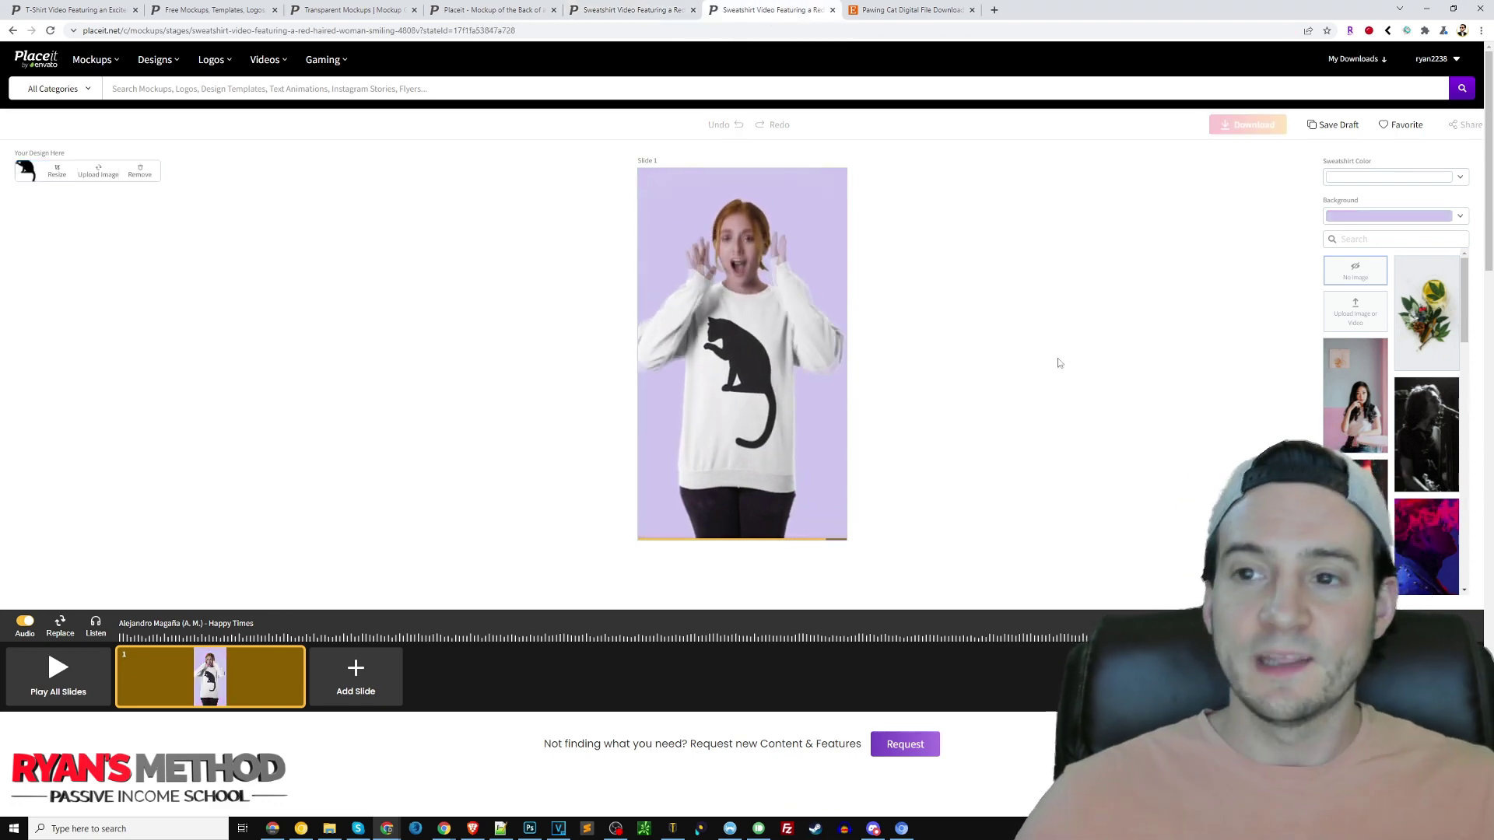
key("ctrl+plus")
key("ctrl+plus")
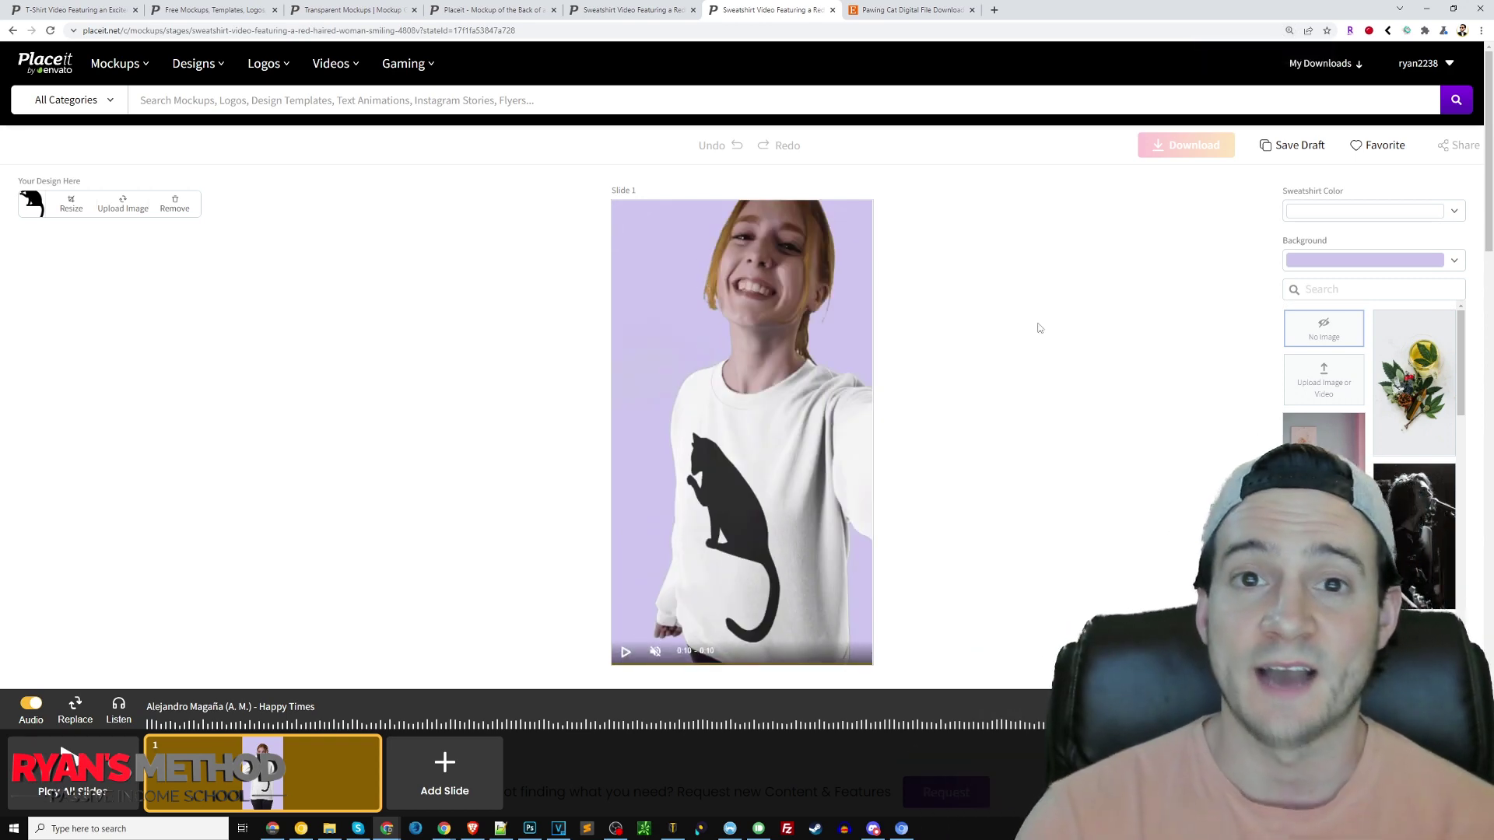
- Switch to the Pawing Cat digital download listing on Etsy and show its sweatshirt video
left_click(934, 10)
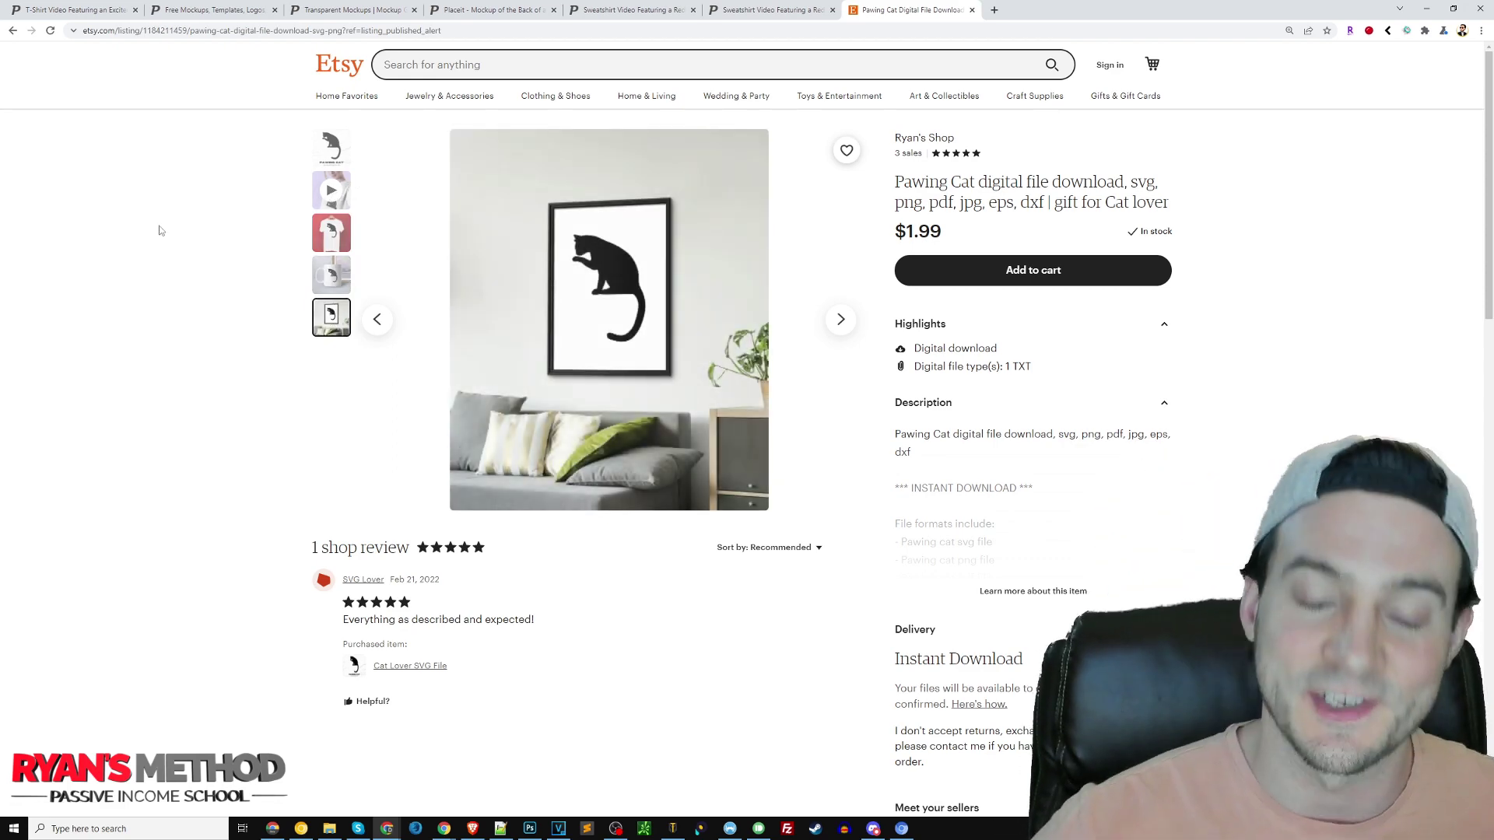
left_click(333, 192)
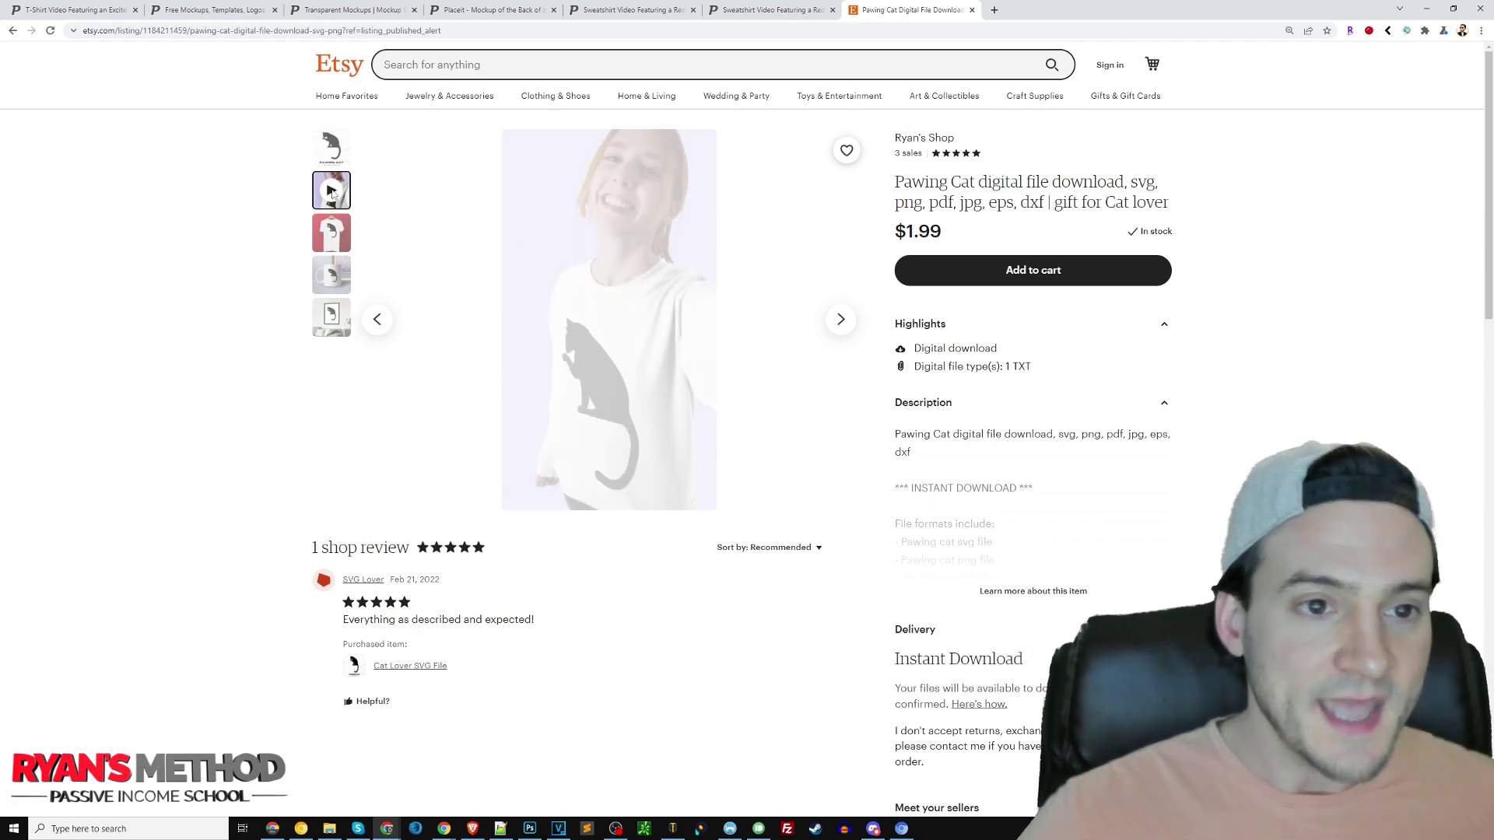